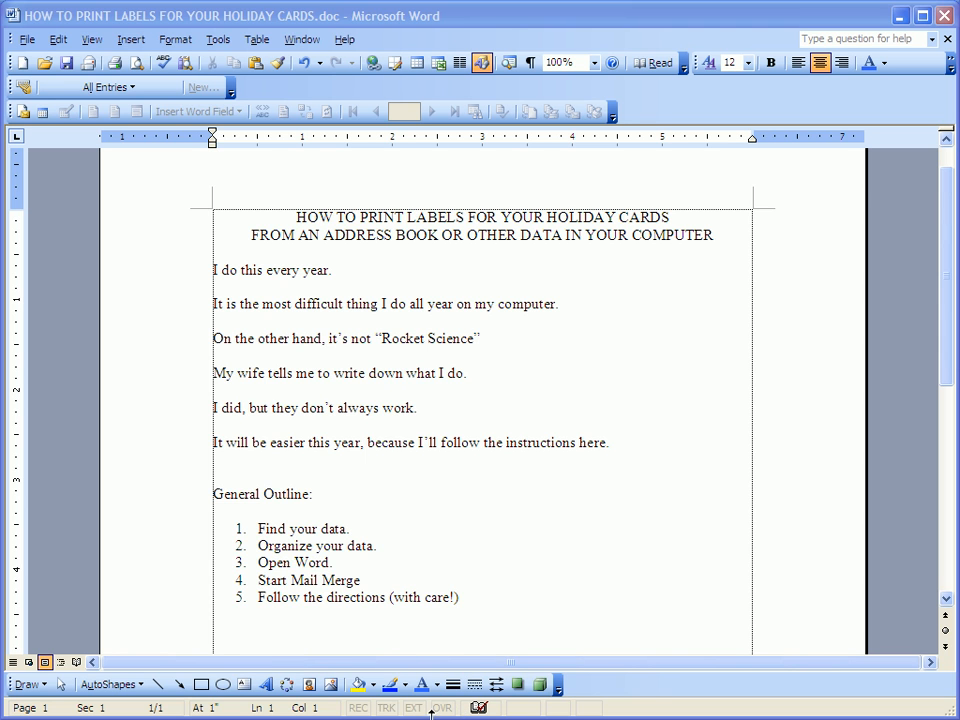
Step: In the blank Document4, start a mail merge and choose Labels as the document type
key(super)
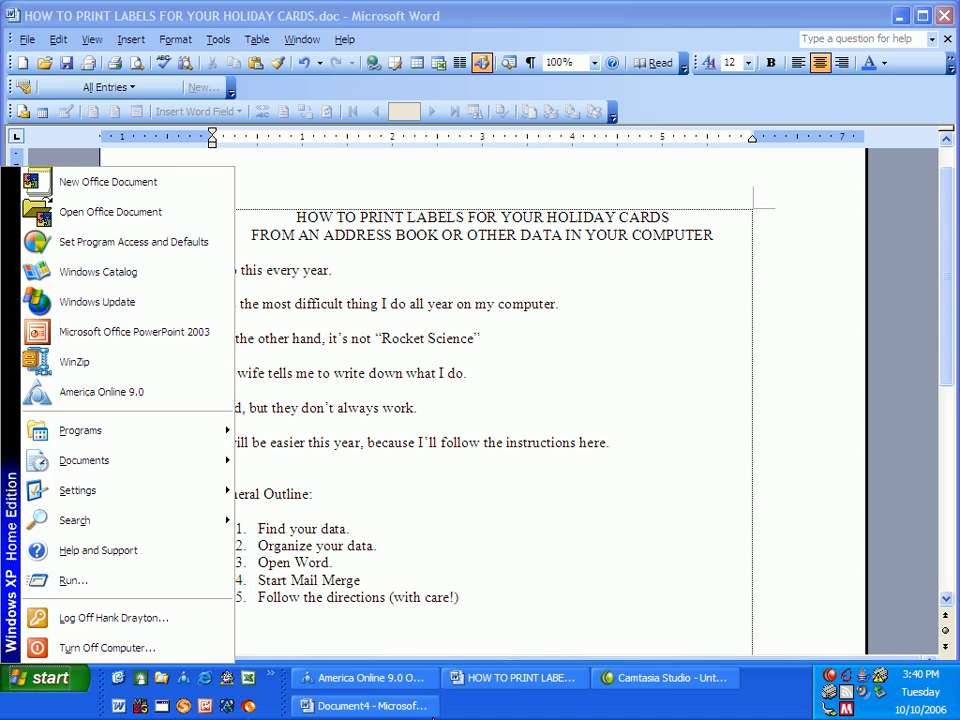
key(Escape)
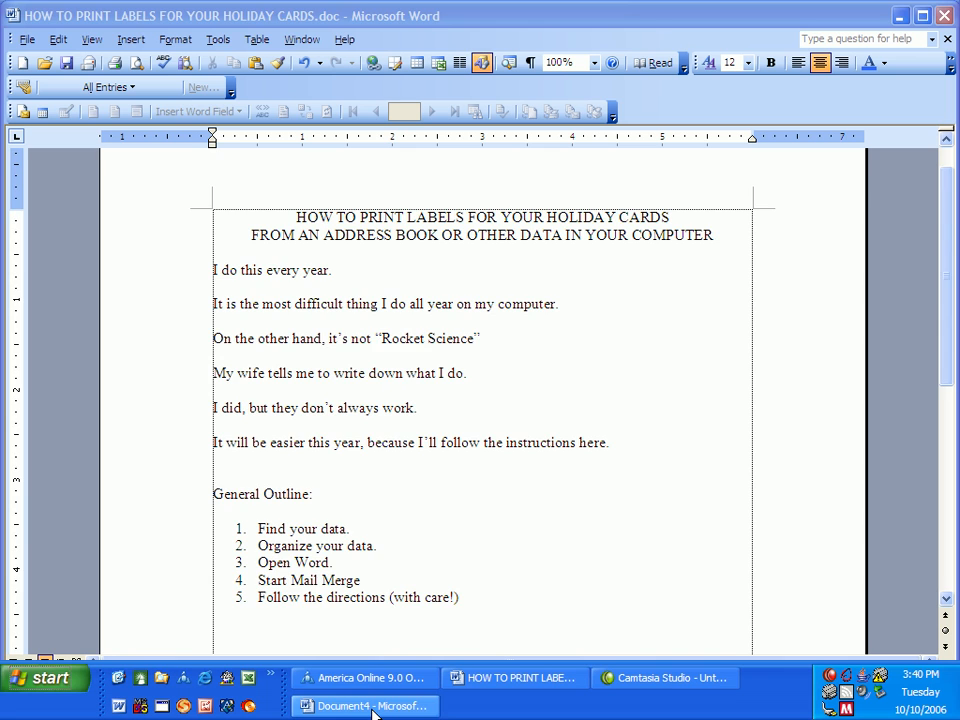
click(373, 708)
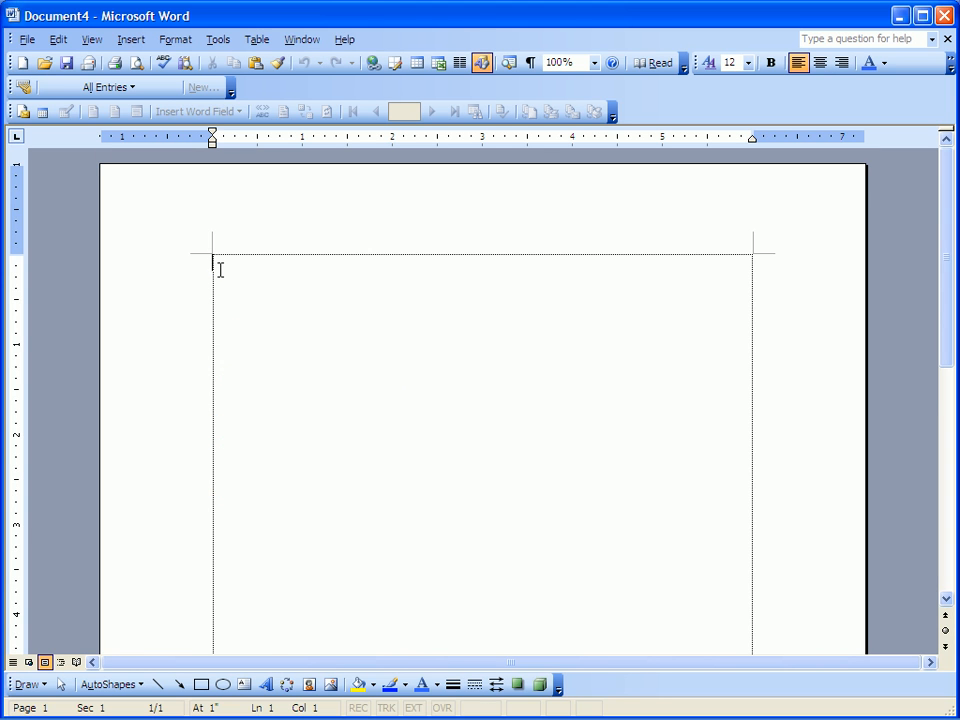
click(222, 42)
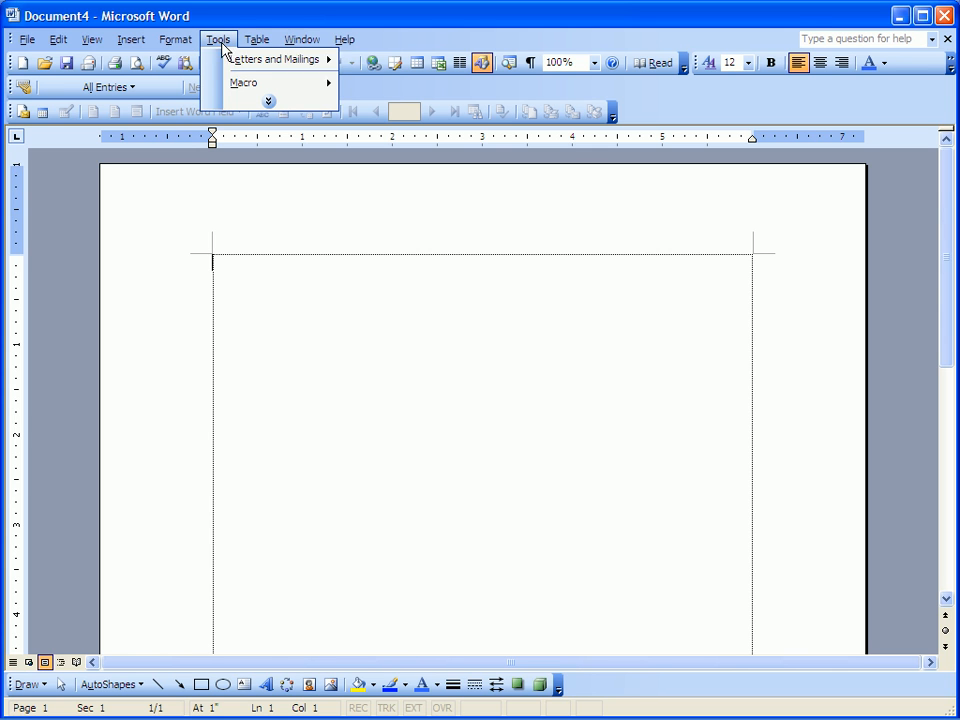
mouse_move(268, 62)
click(390, 60)
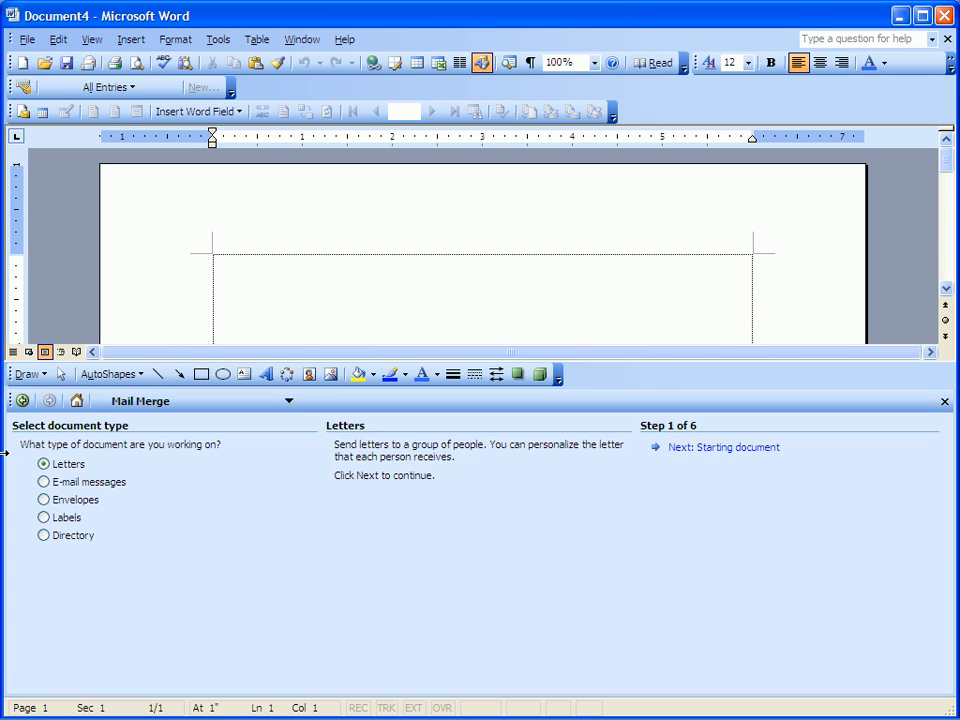
click(44, 518)
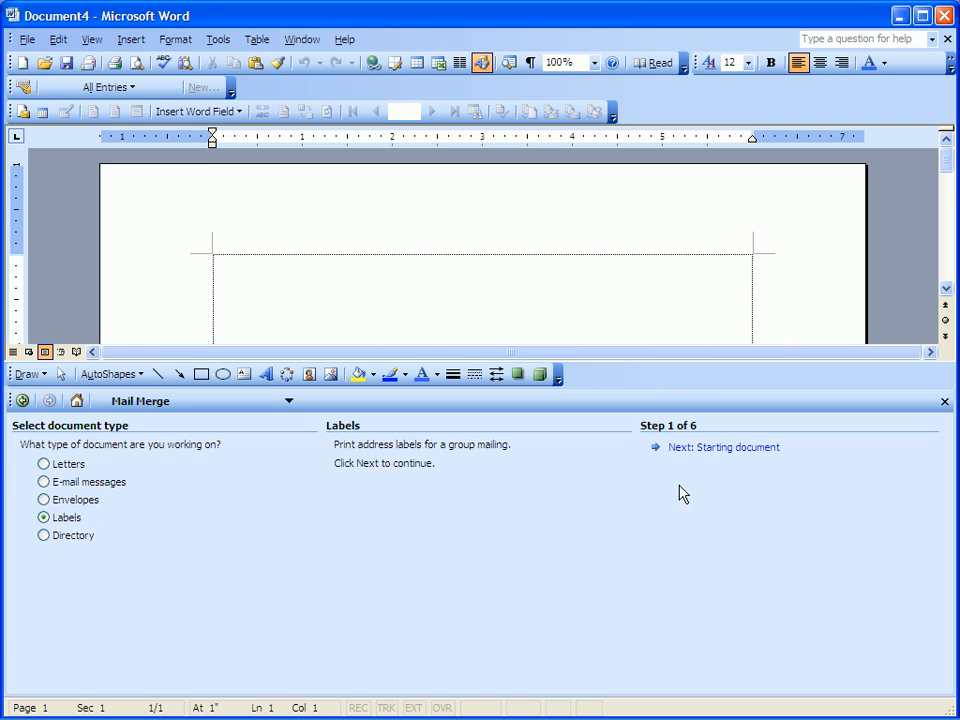
Step: Advance to the starting document and lay it out with Avery standard 5160 - Address labels
click(700, 455)
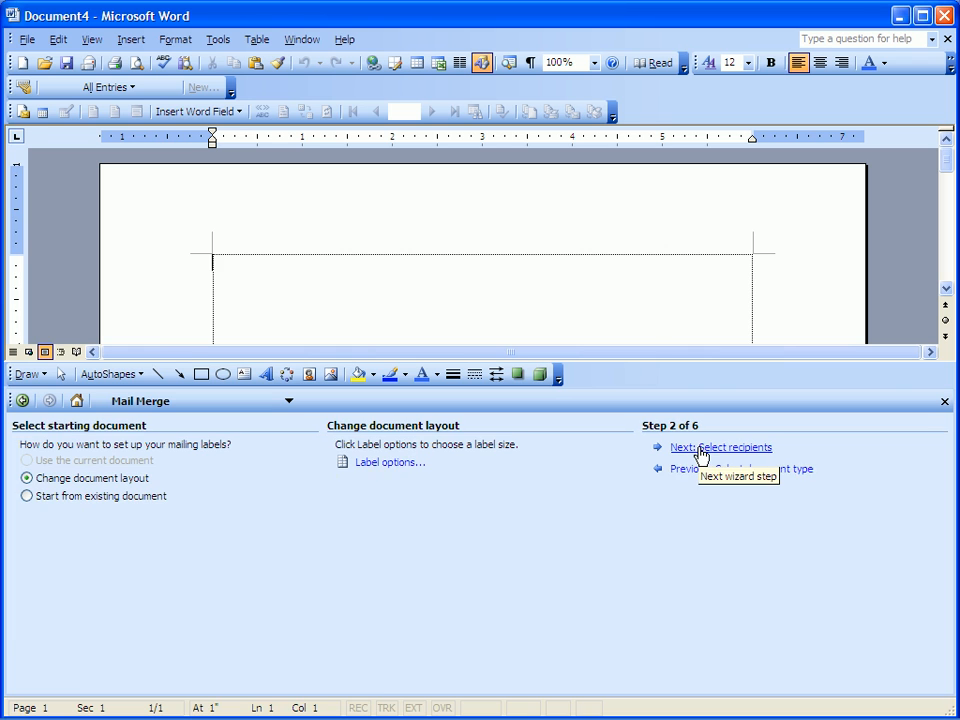
click(410, 468)
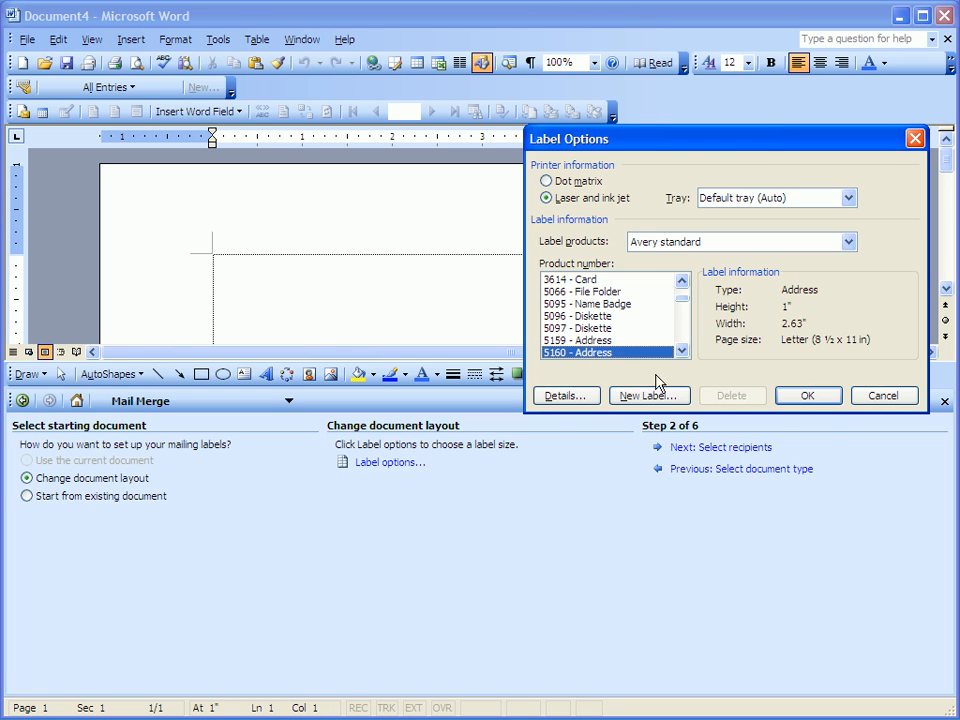
click(808, 396)
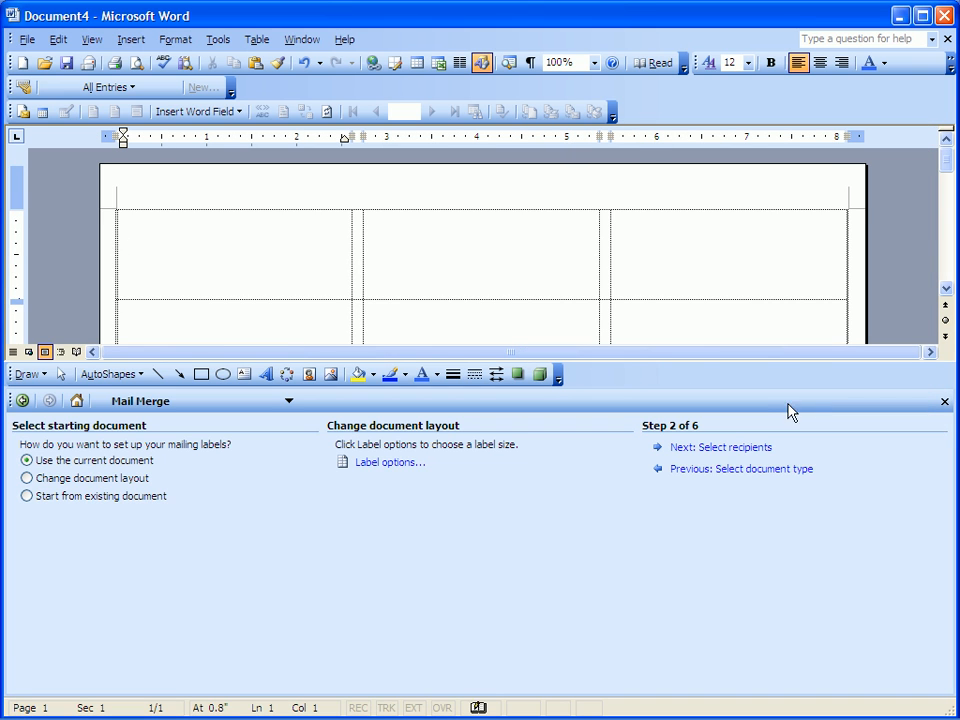
Step: Use table A$ of xms list rectified 10-06.XLS on the USB MEMORY (E:) drive as the existing recipient list
click(684, 450)
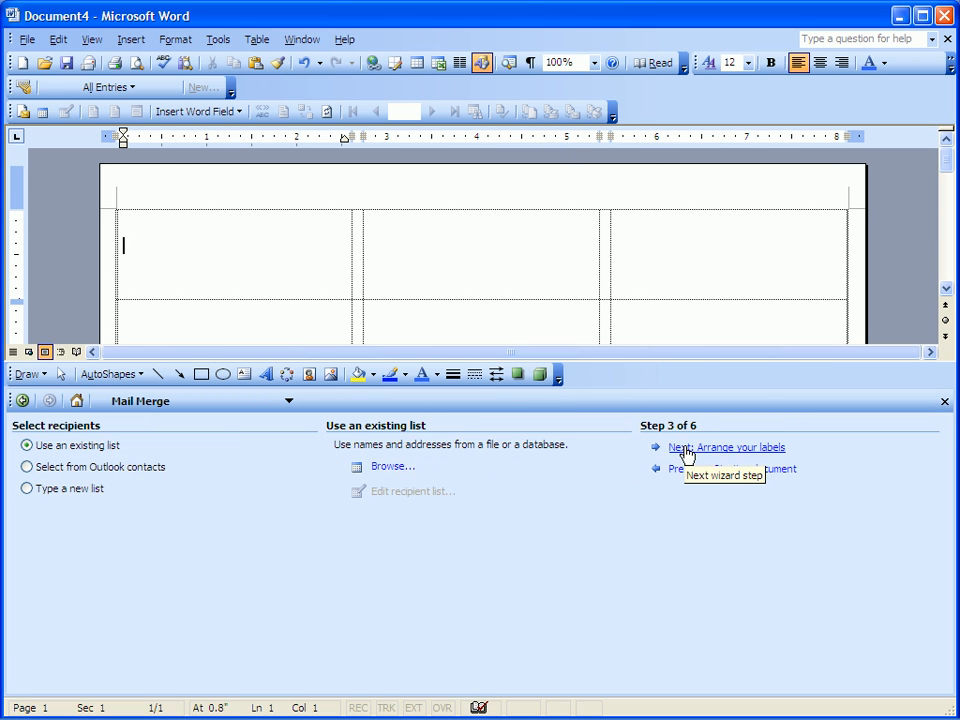
click(396, 468)
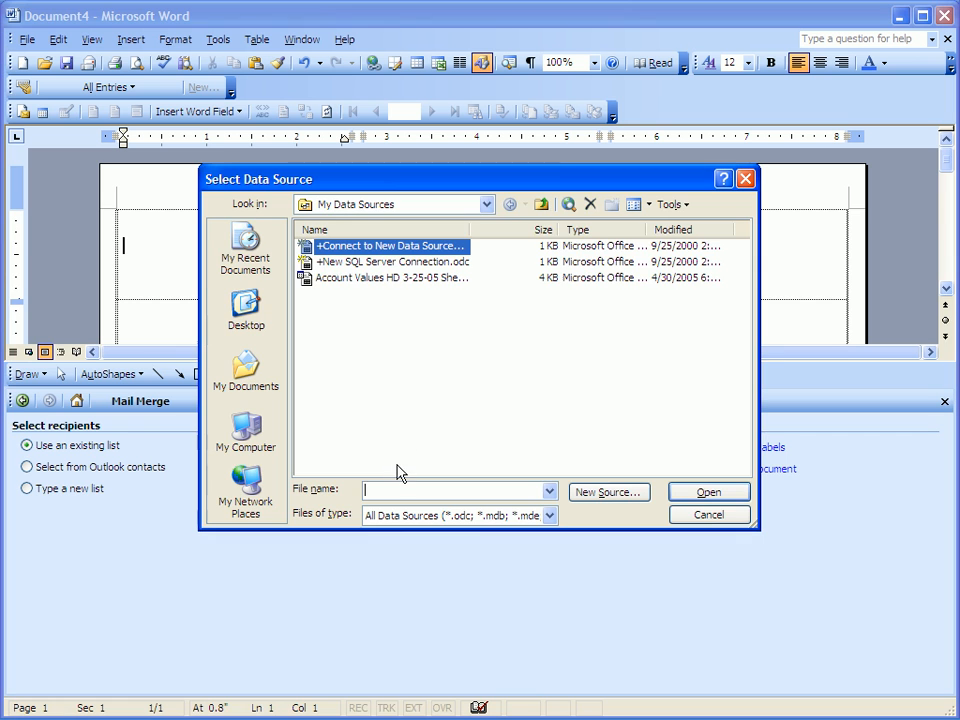
click(541, 206)
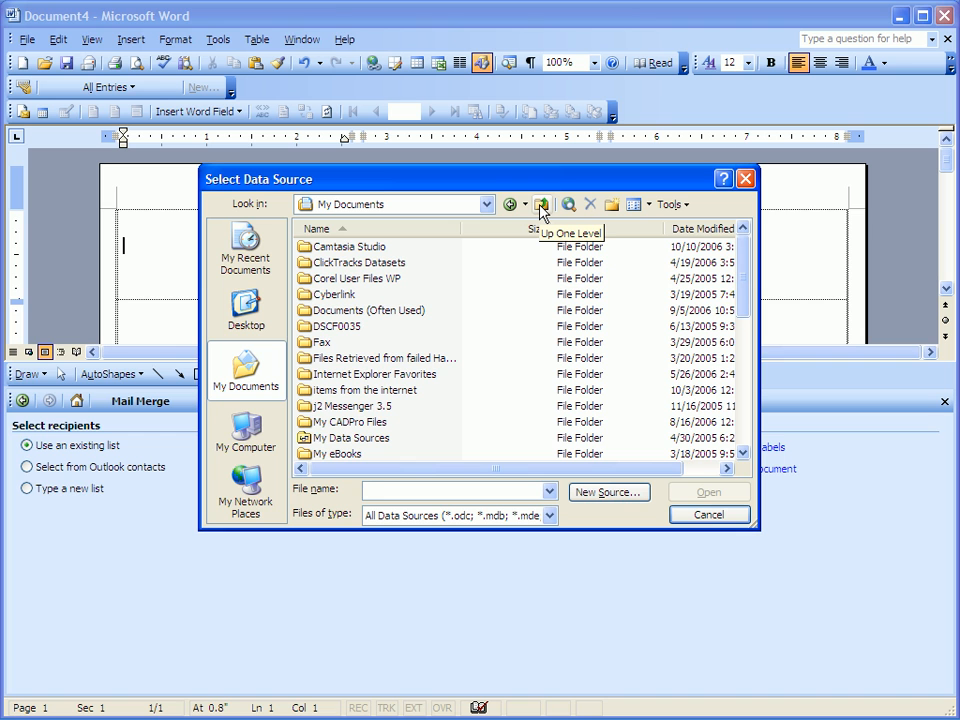
click(541, 208)
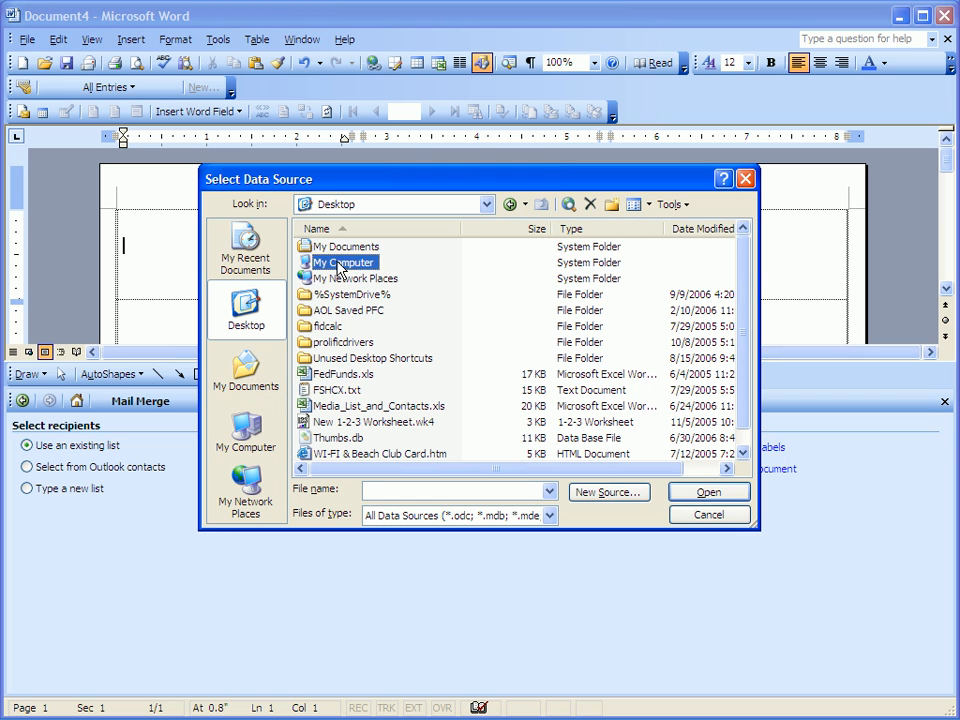
double_click(335, 263)
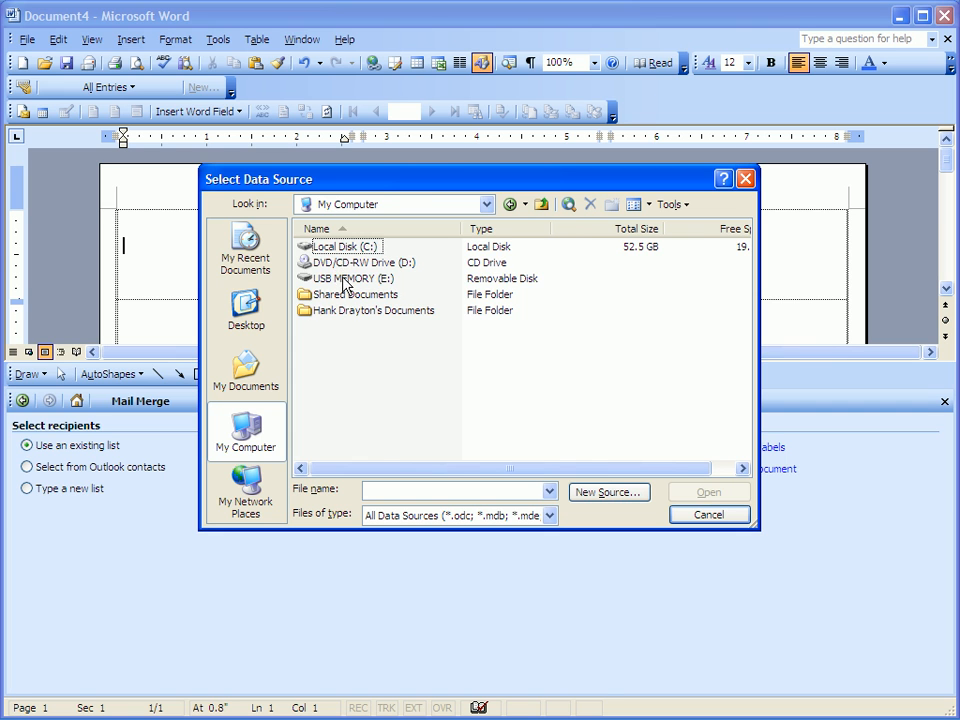
double_click(343, 280)
click(309, 360)
double_click(309, 360)
drag(742, 240, 745, 440)
double_click(335, 445)
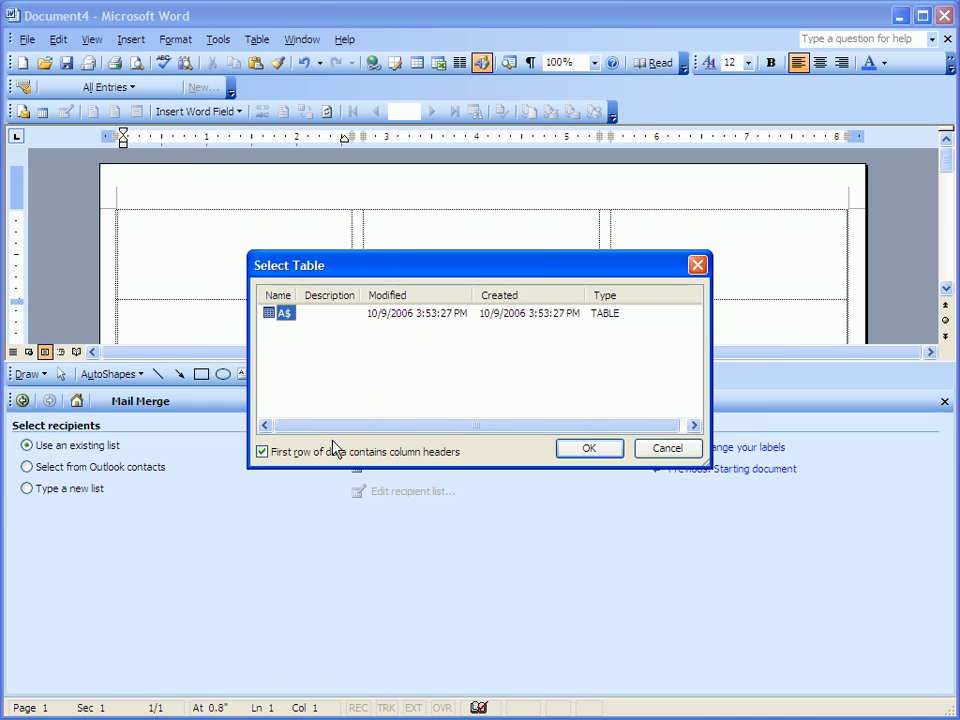
click(600, 451)
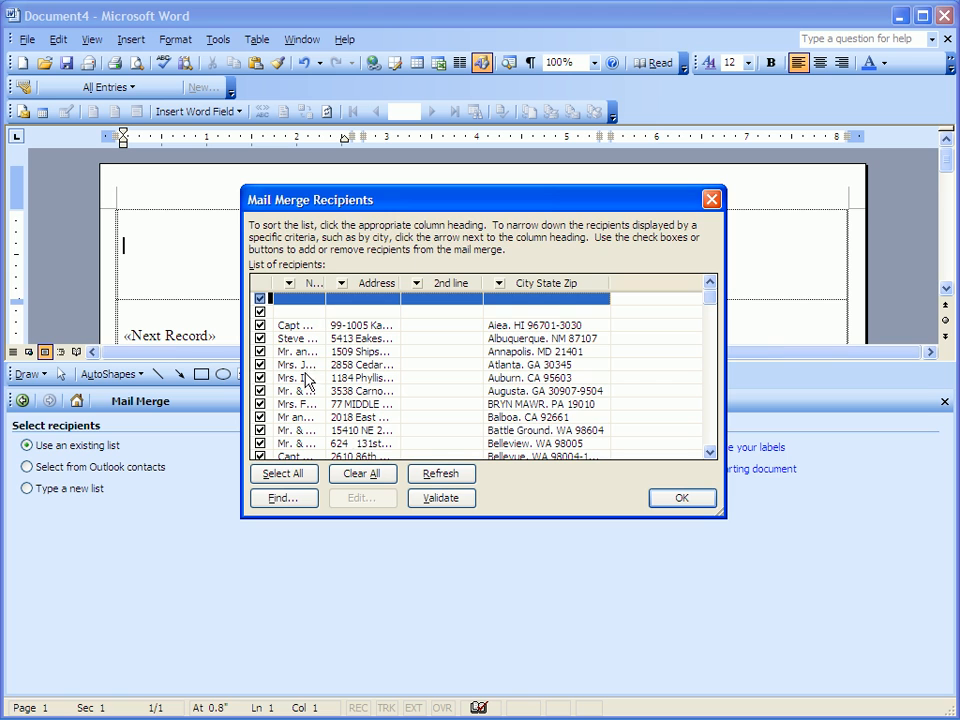
Step: Exclude the two blank records at the start of the recipient list and accept the remaining recipients
click(259, 298)
click(260, 312)
click(666, 498)
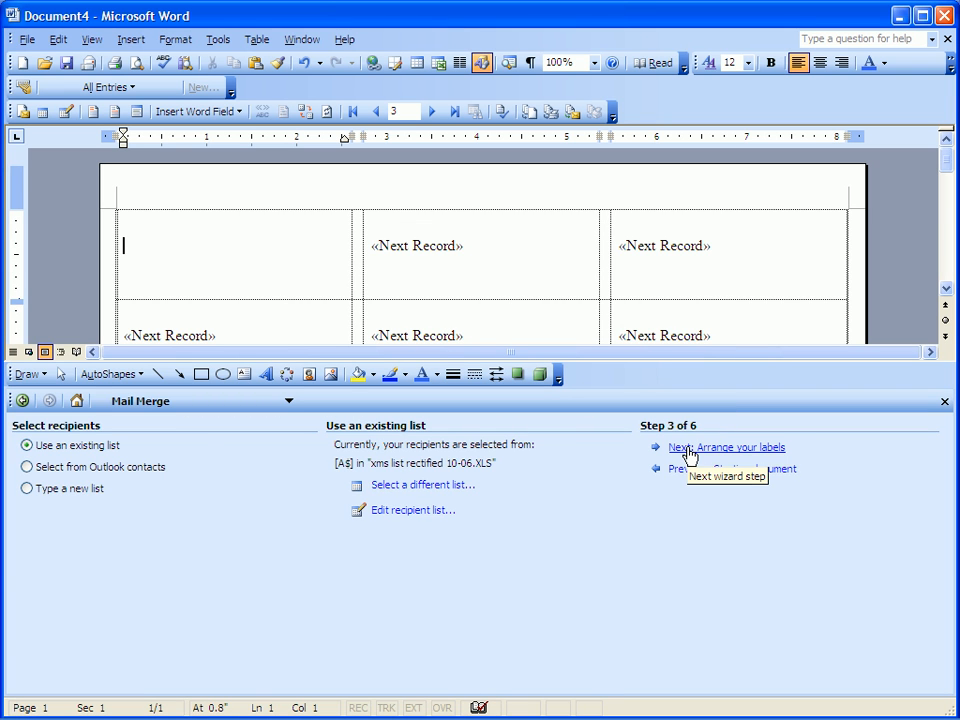
Step: Proceed to arranging the labels and insert the Name merge field in the first label, followed by a new line
click(689, 449)
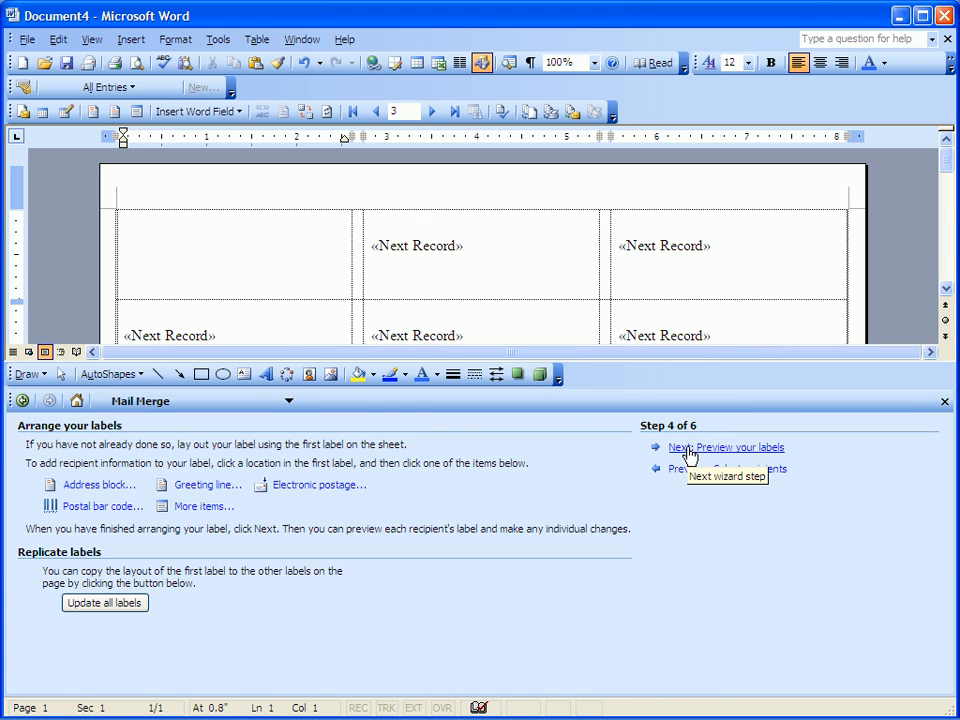
click(198, 507)
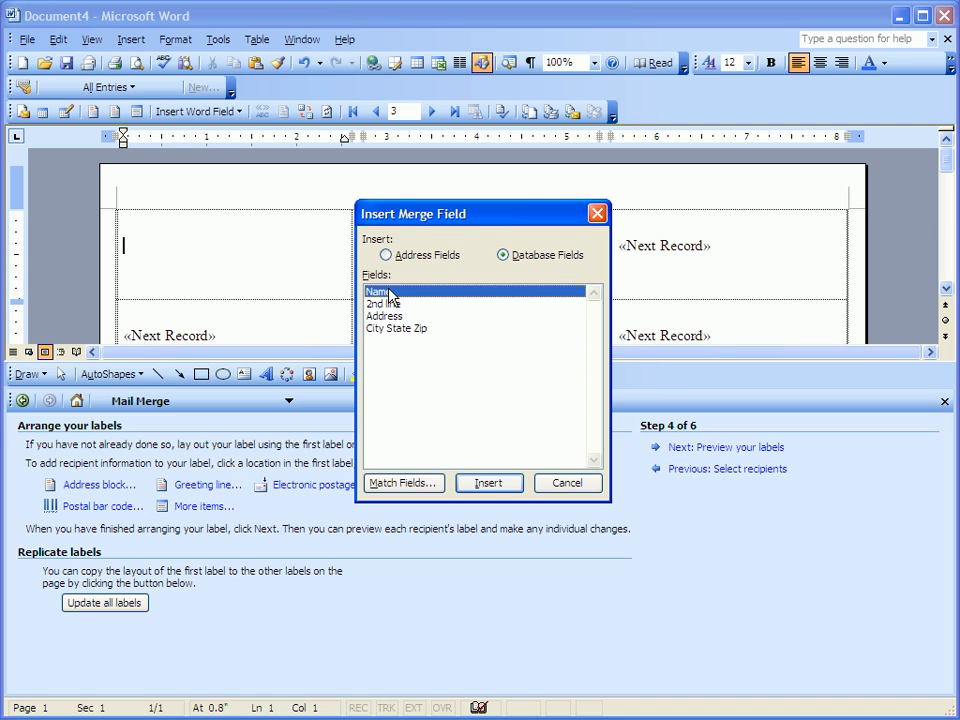
click(492, 484)
click(568, 486)
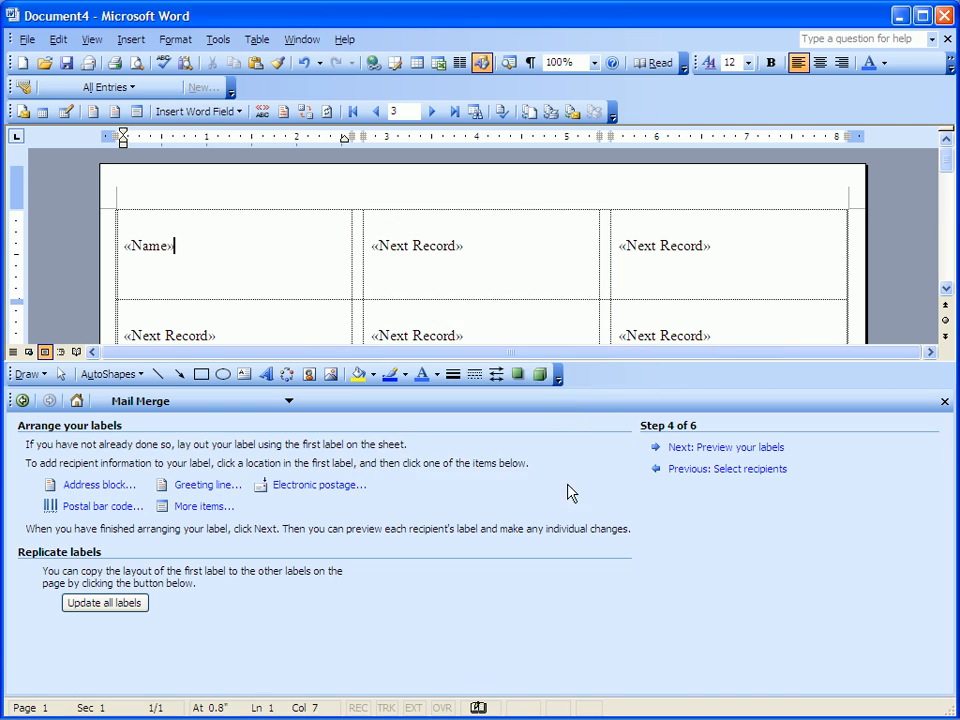
key(Return)
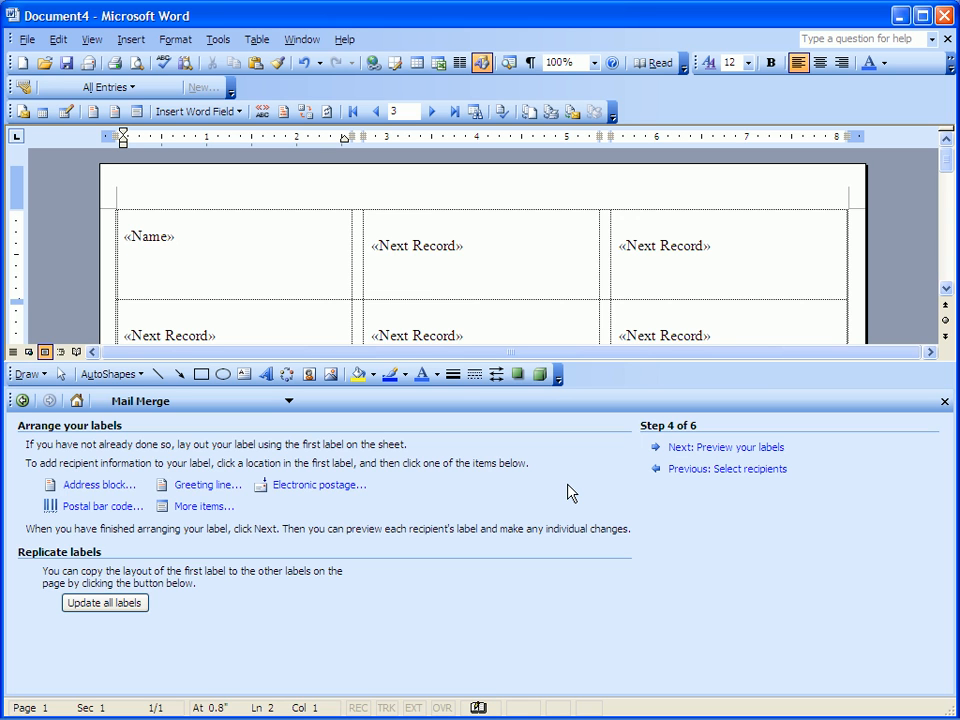
Step: Insert the 2nd line merge field below the Name field and start a third line
click(200, 507)
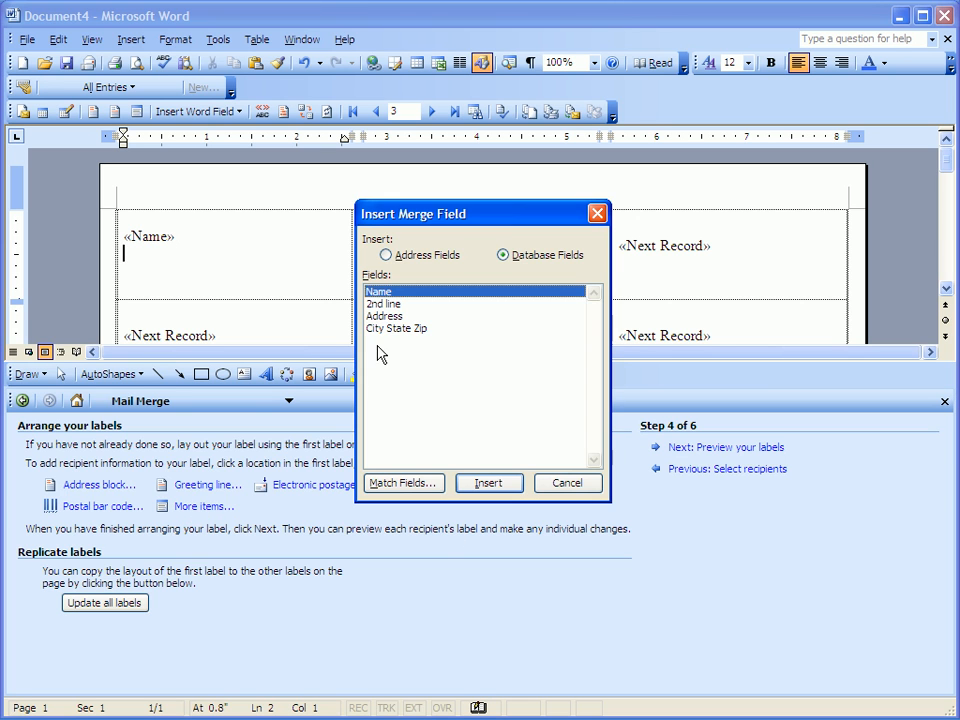
click(382, 303)
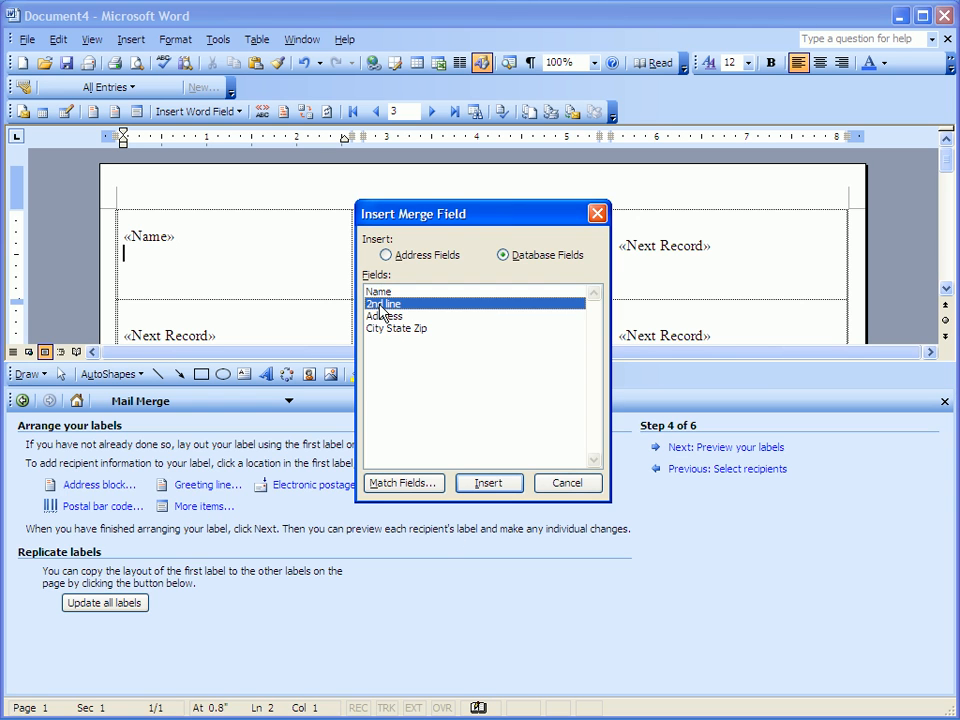
click(489, 486)
click(560, 486)
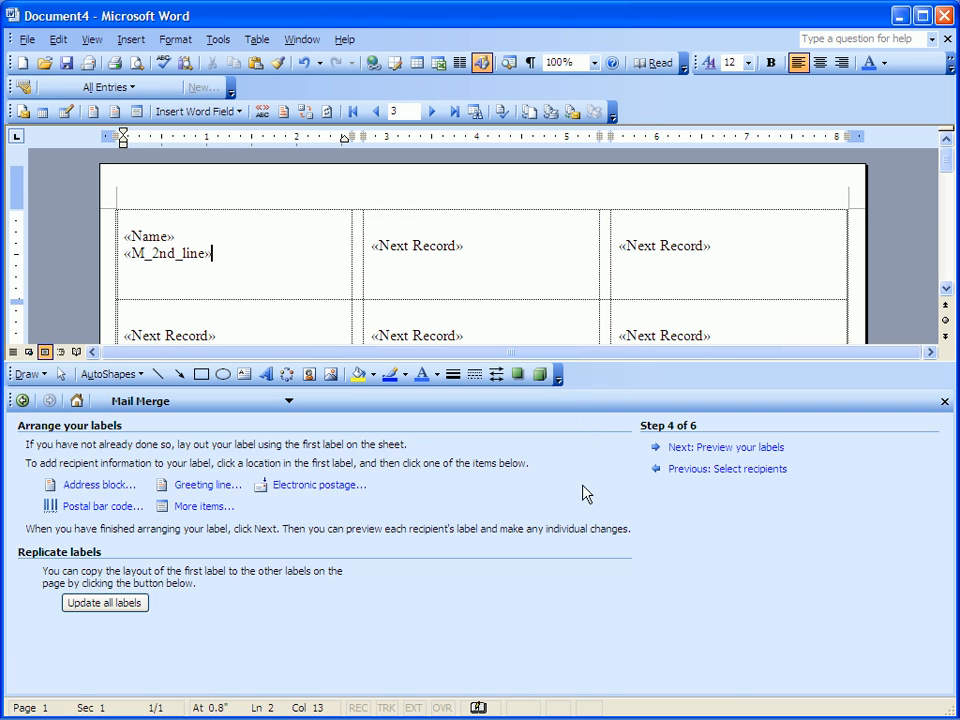
key(Return)
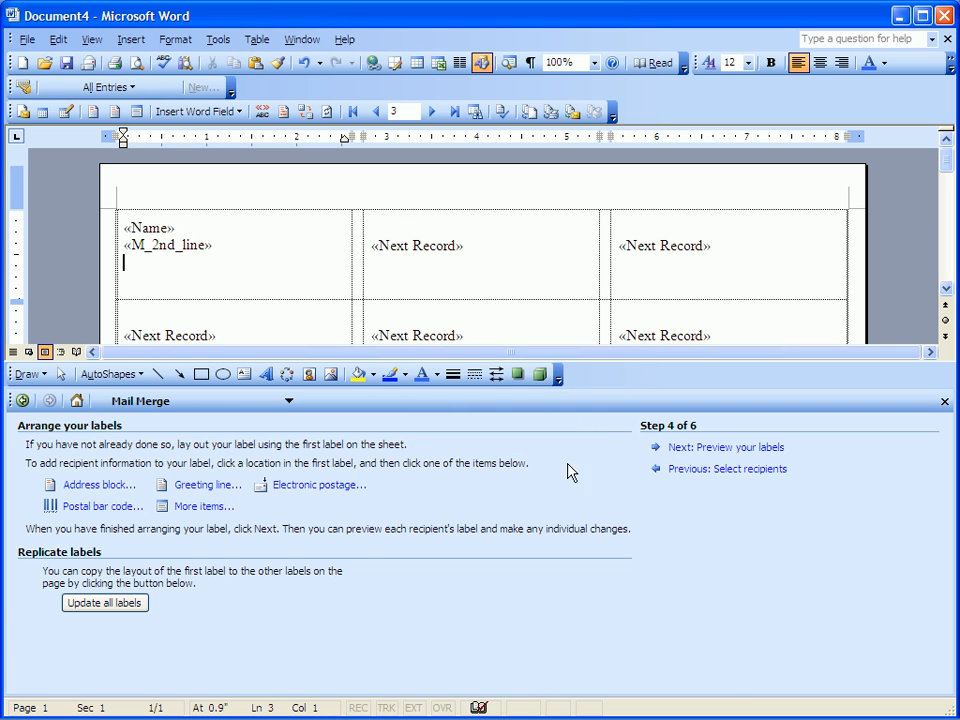
Step: Insert the Address merge field on the first label's third line and start a fourth line
click(190, 507)
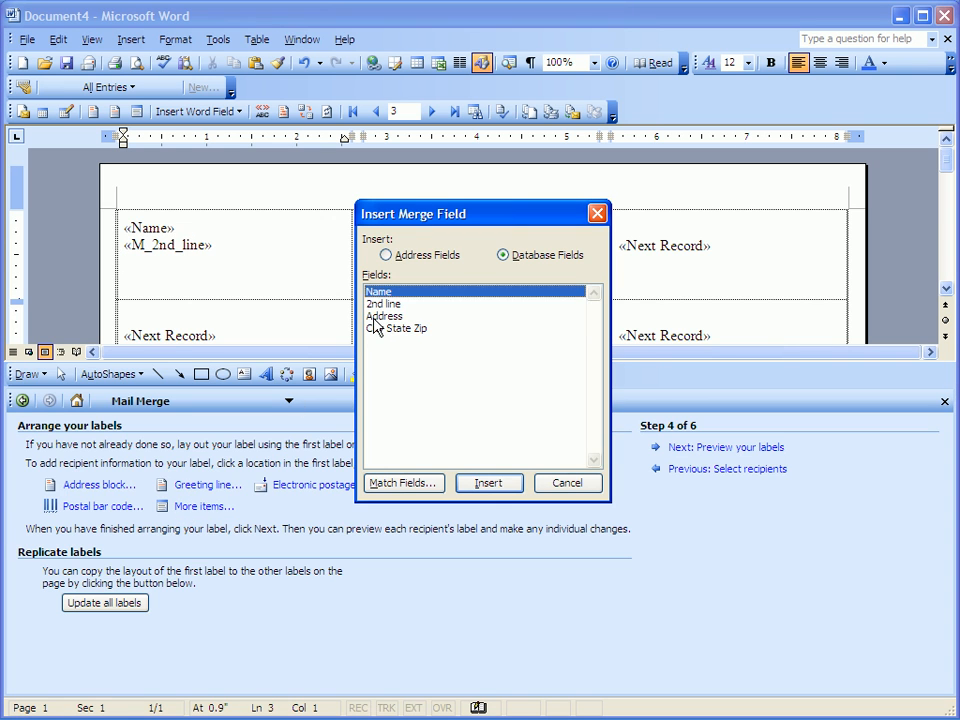
click(378, 316)
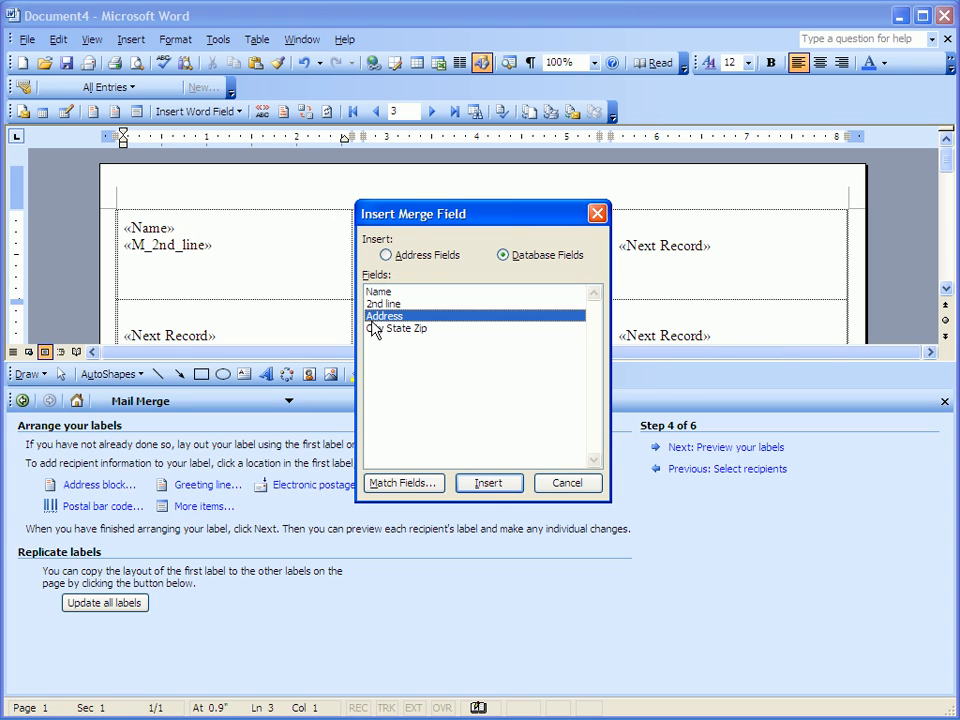
click(567, 487)
key(Return)
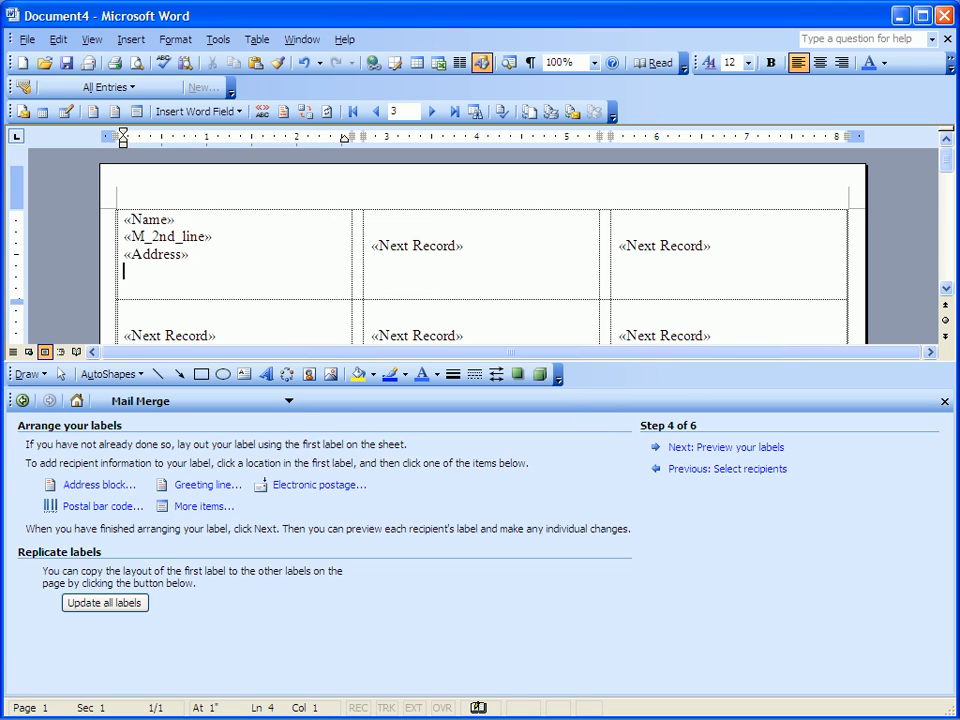
Step: Insert the City State Zip merge field on the first label's fourth line
click(191, 508)
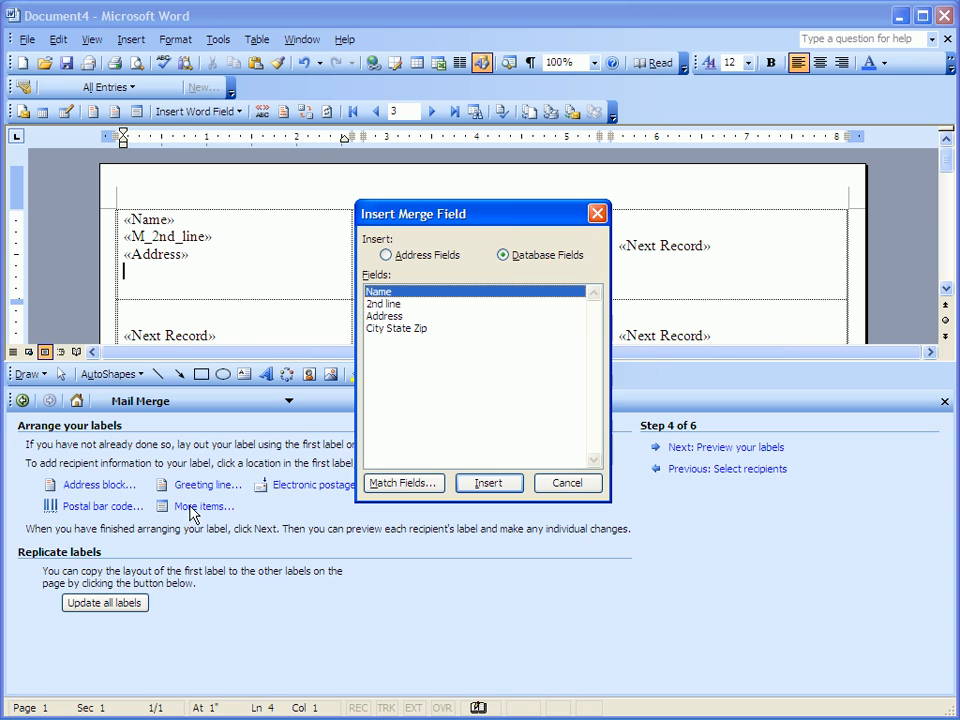
click(421, 330)
click(484, 482)
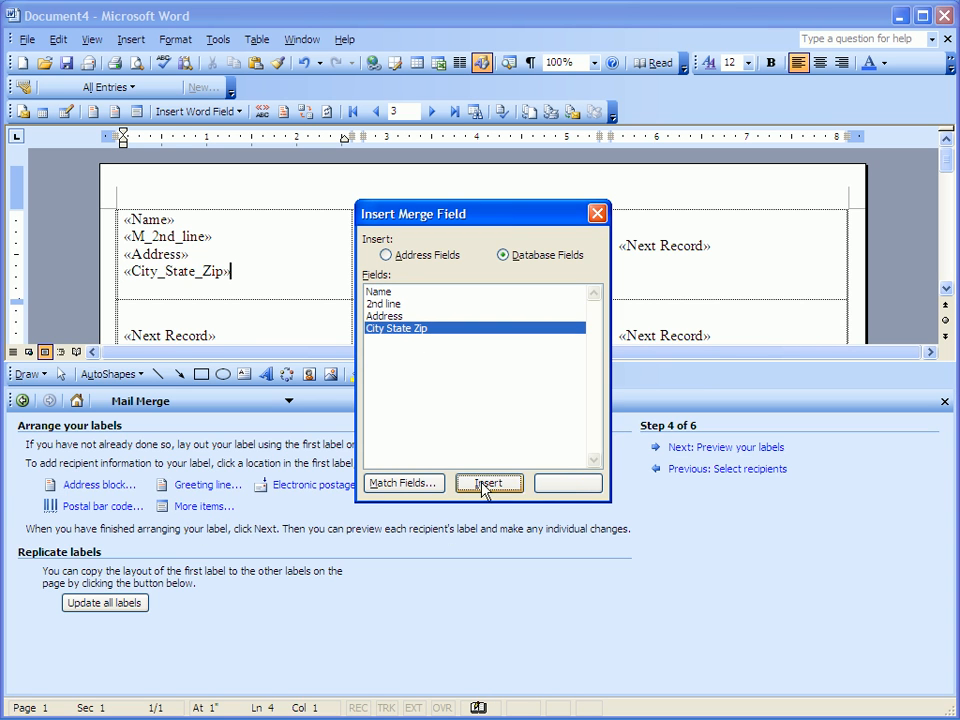
click(565, 484)
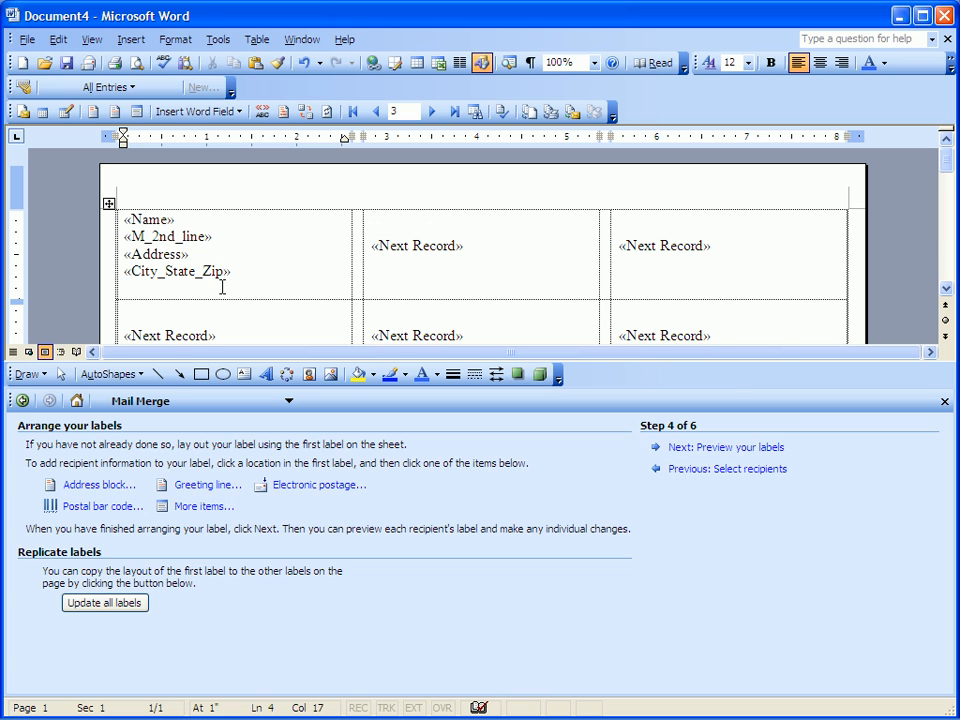
Step: Replicate the first label's layout to all labels on the sheet and preview the merged labels
click(86, 607)
click(695, 450)
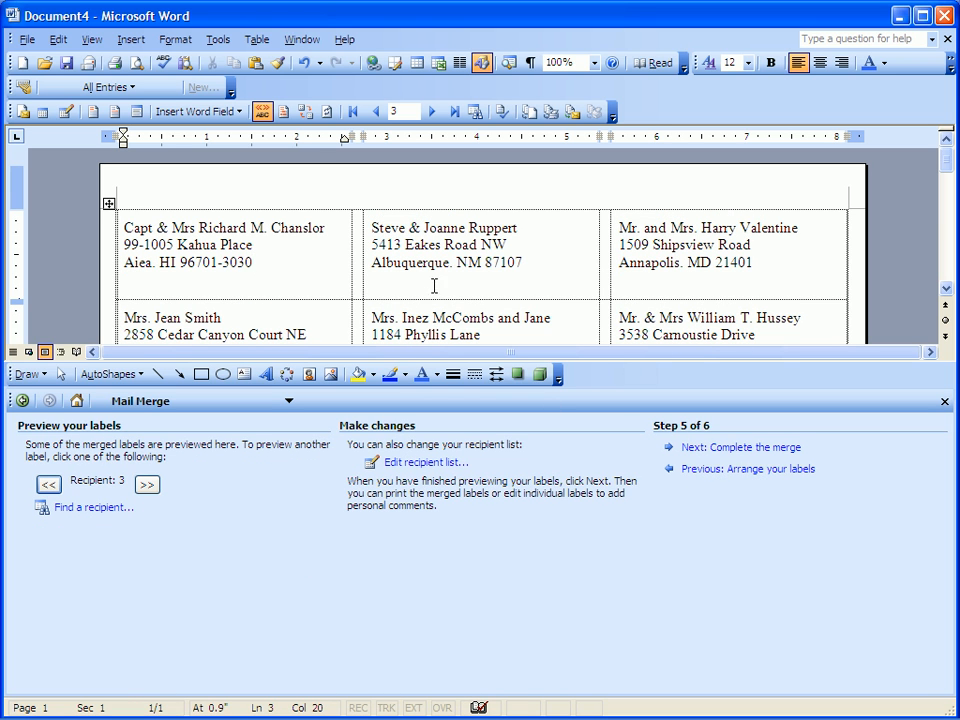
Step: Merge all records into a new document and look through the resulting label pages to the end of the list
click(531, 113)
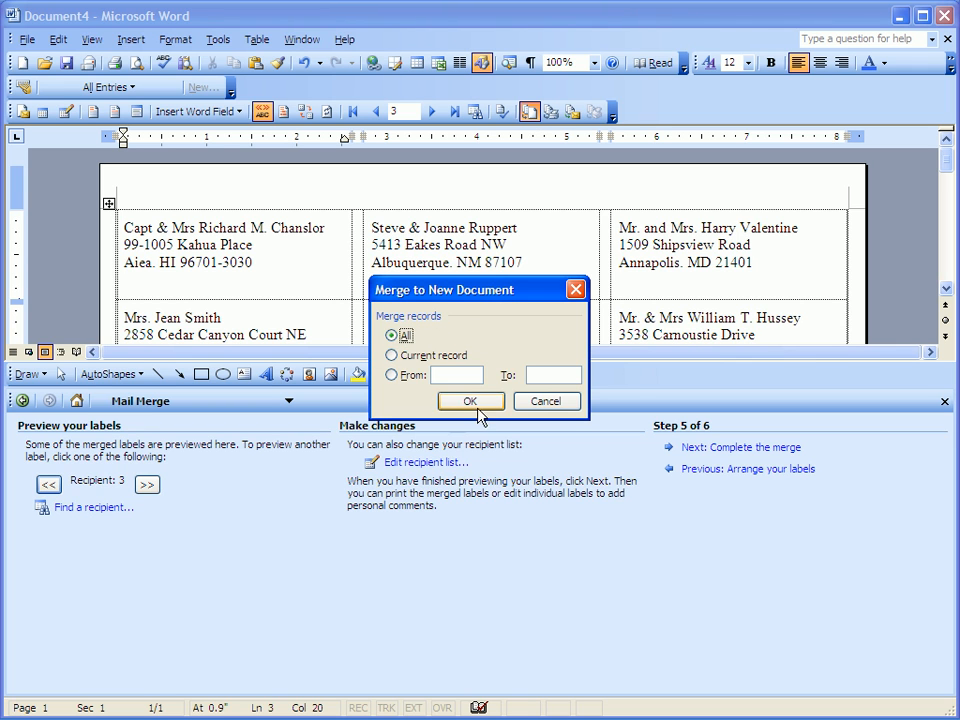
click(470, 402)
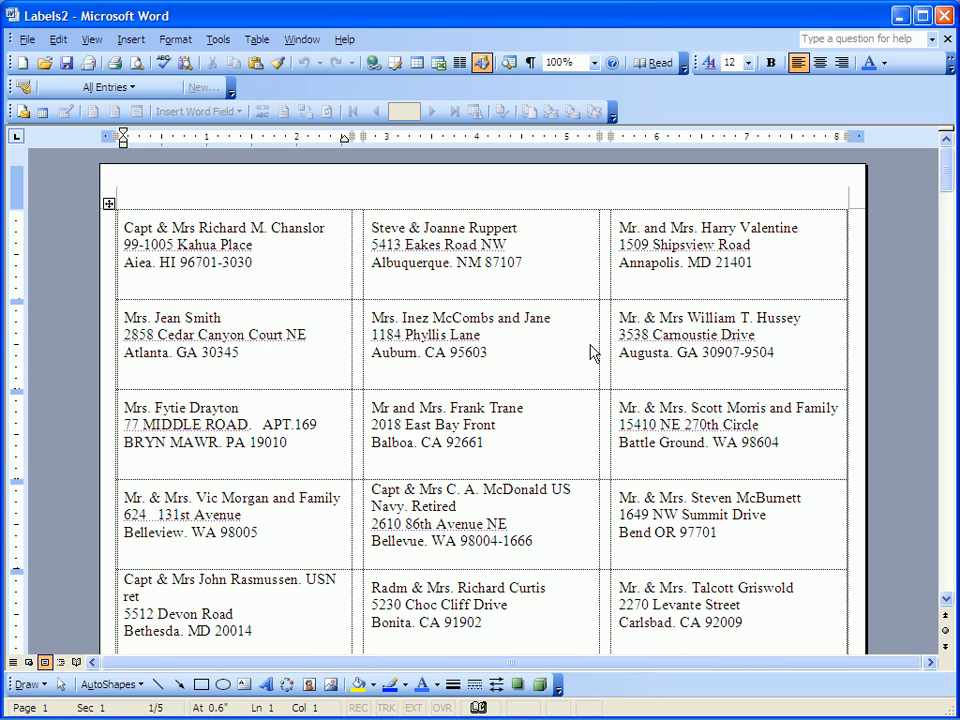
drag(950, 173, 953, 510)
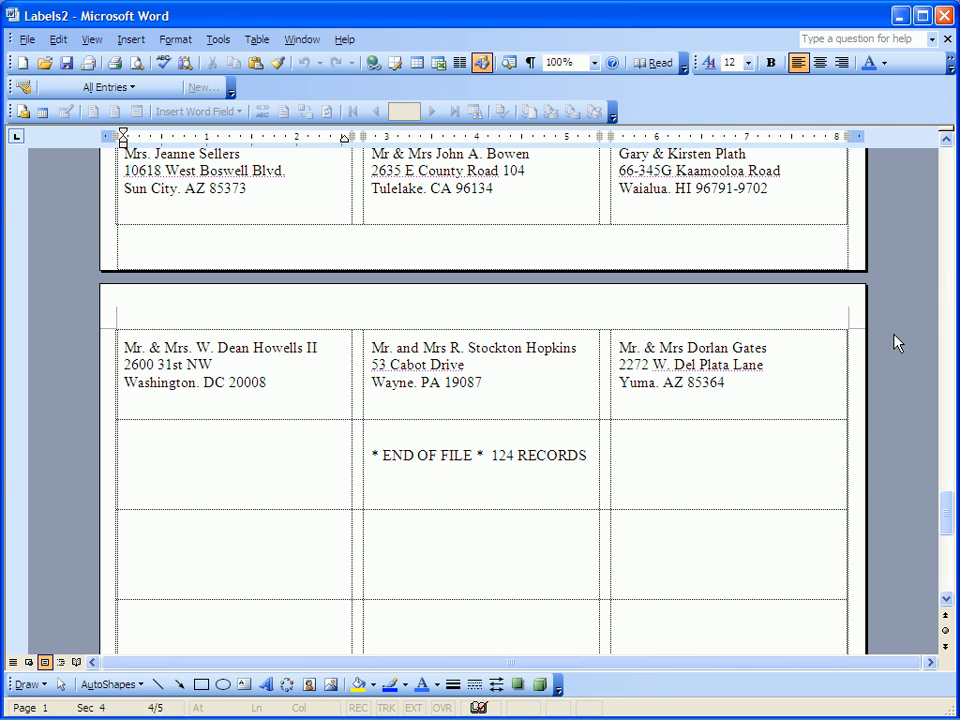
Step: Switch to NameBank, continue to the main menu and search the add/edit records for category code XMS
key(alt+Tab)
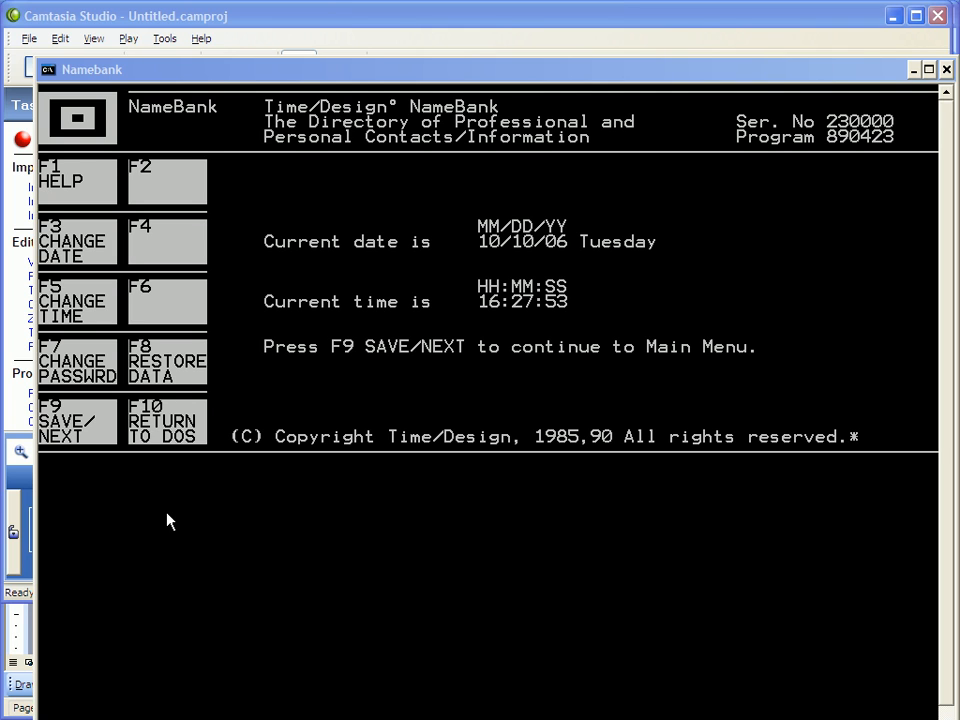
click(235, 72)
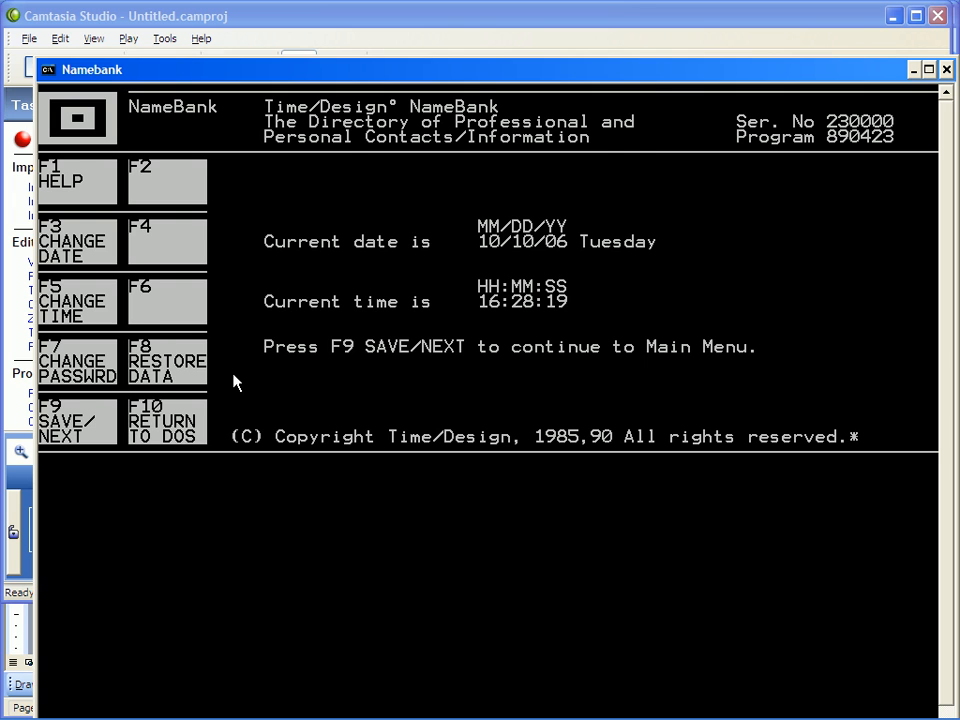
key(F9)
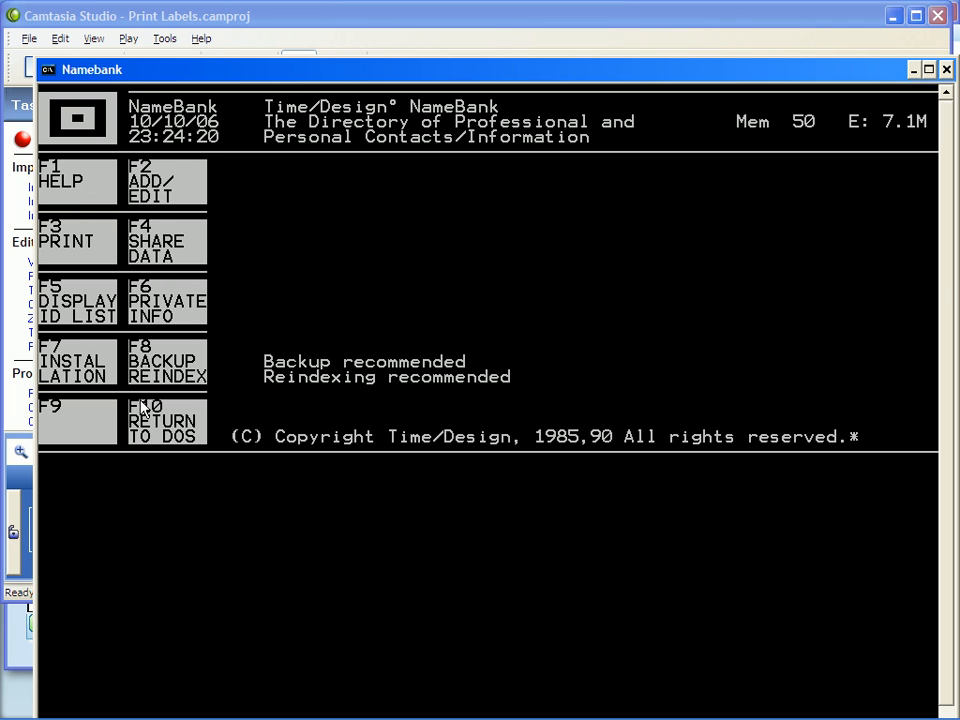
click(155, 178)
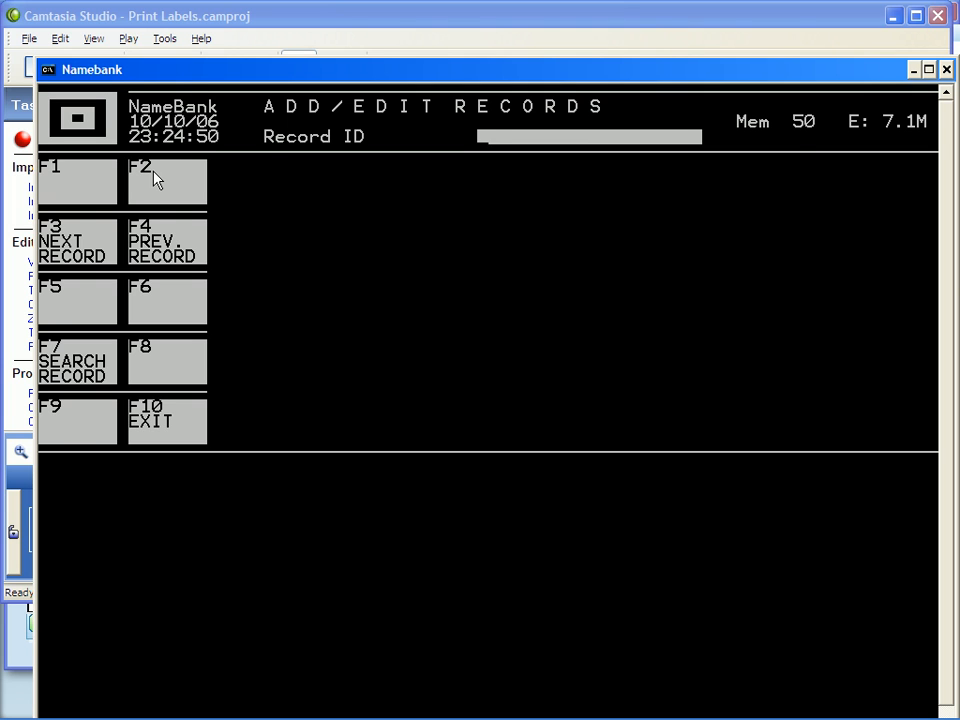
key(F7)
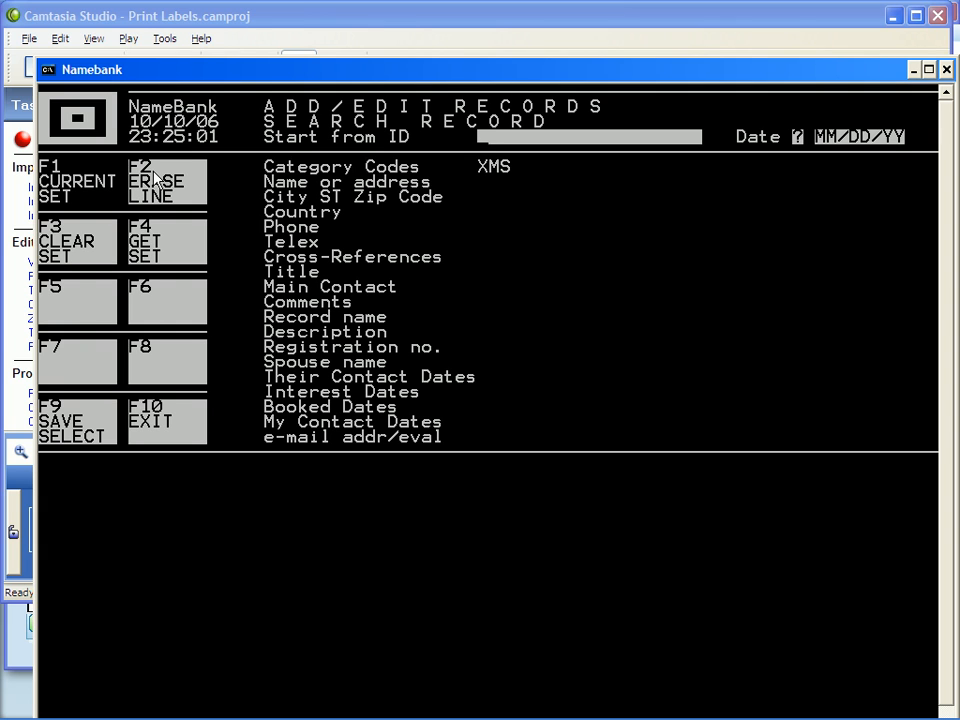
key(Return)
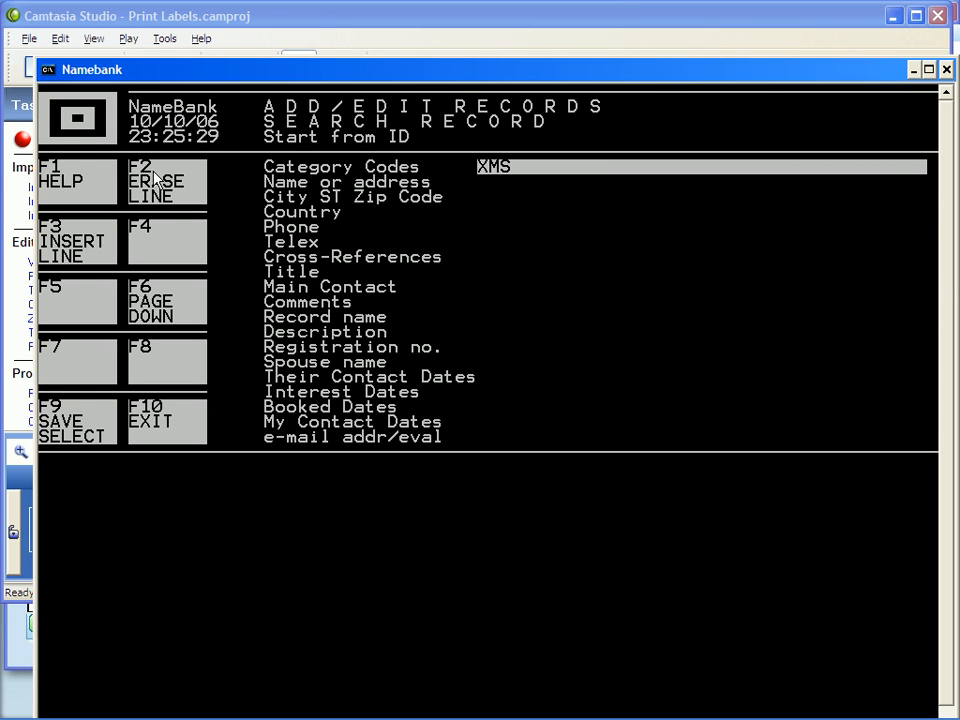
key(Return)
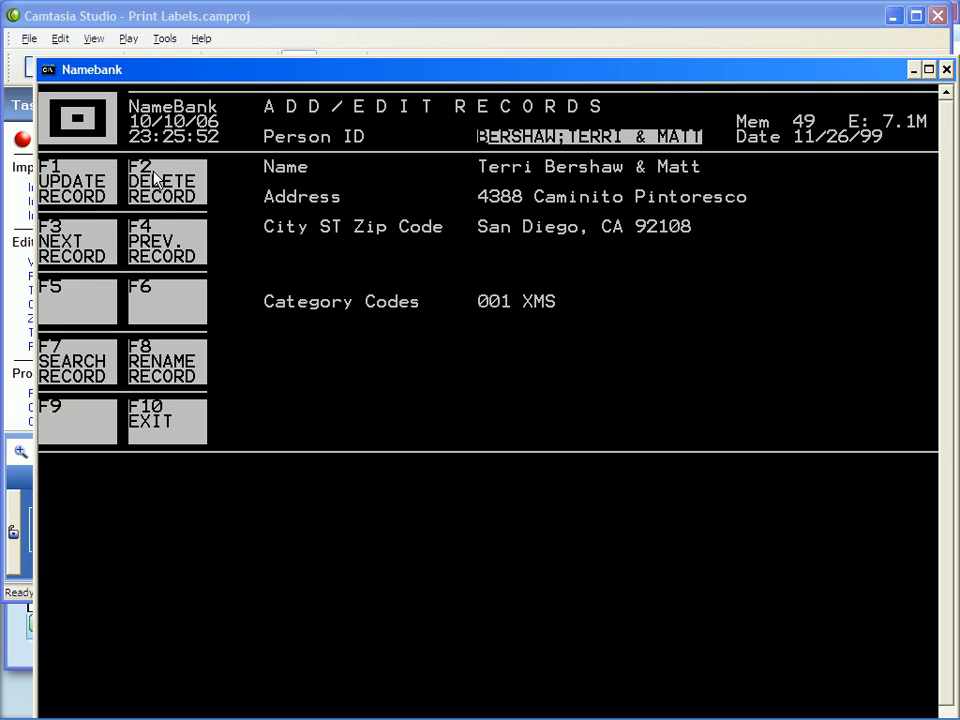
Step: Search the XMS records starting from a partial contact ID and review the previous and next matching records
key(F7)
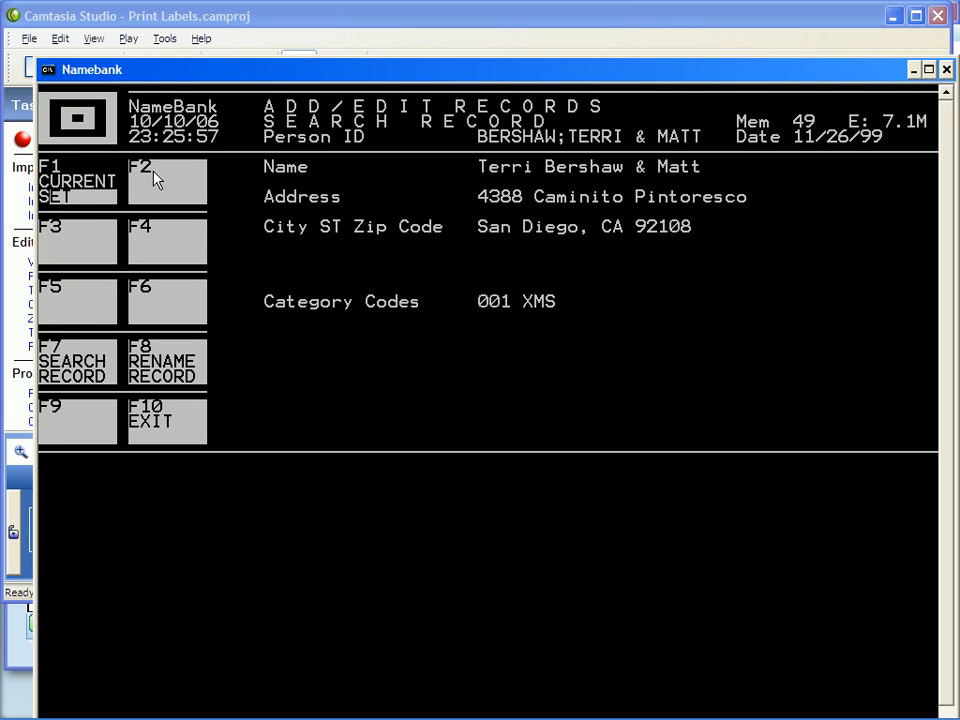
text(C)
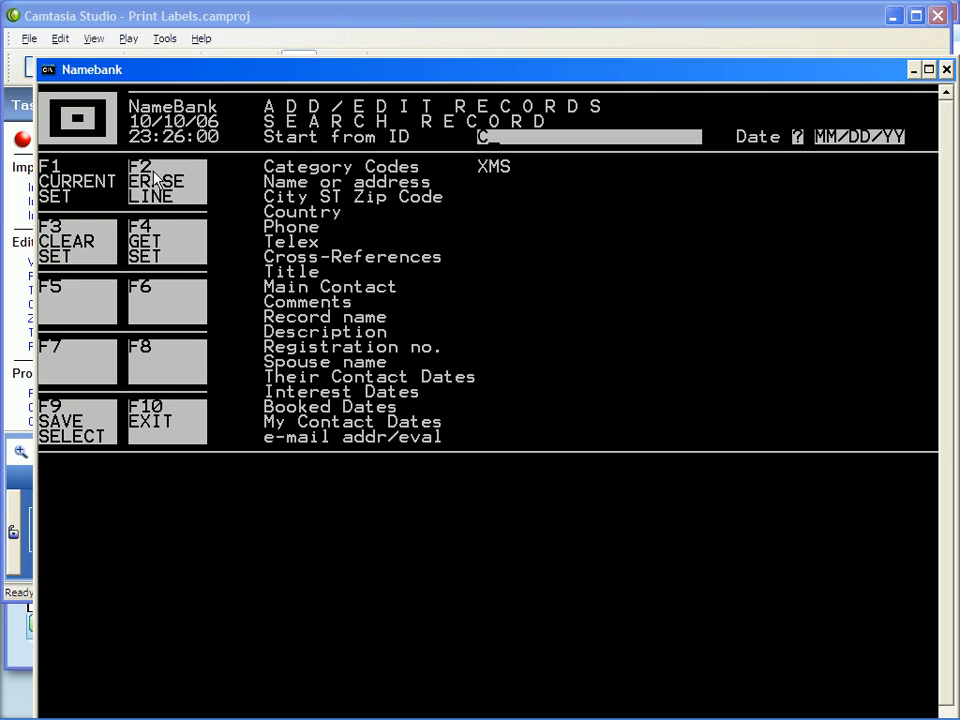
text(HON)
key(Return)
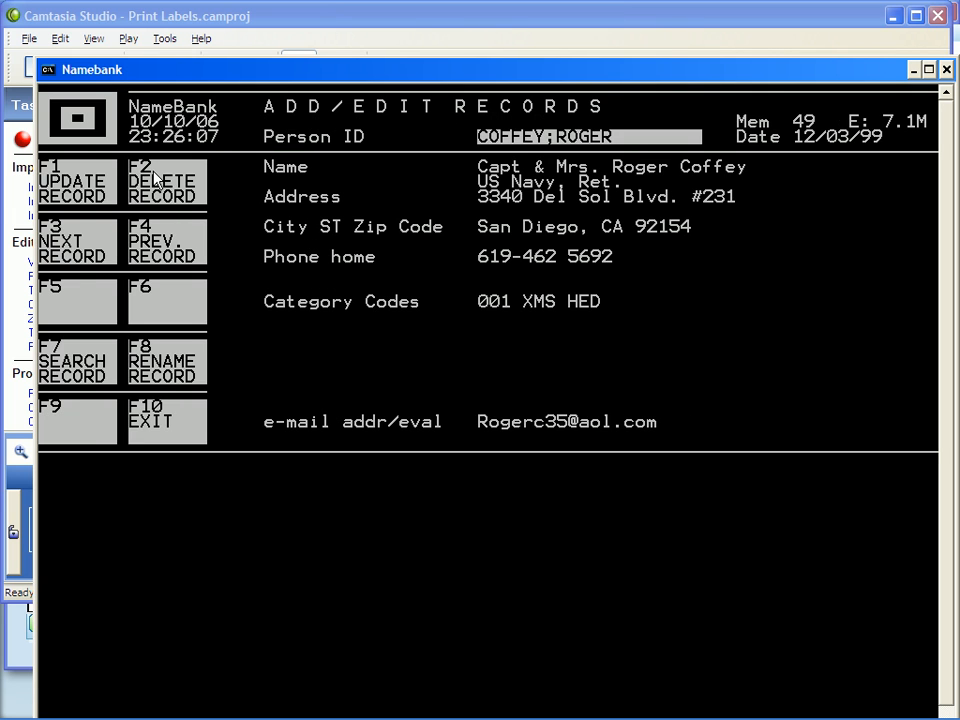
key(F4)
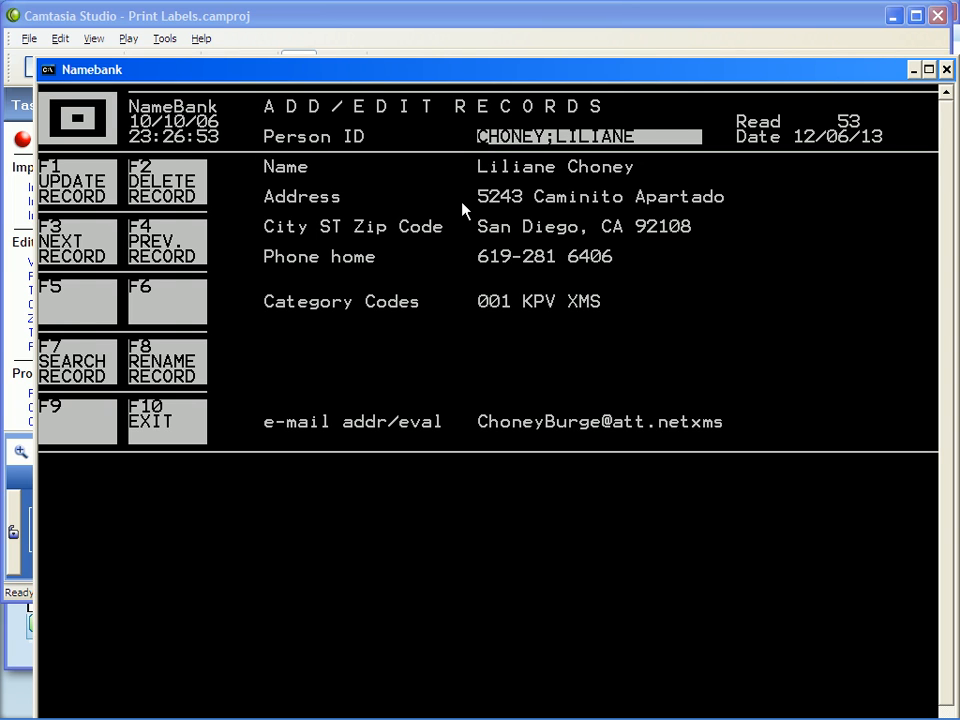
key(F3)
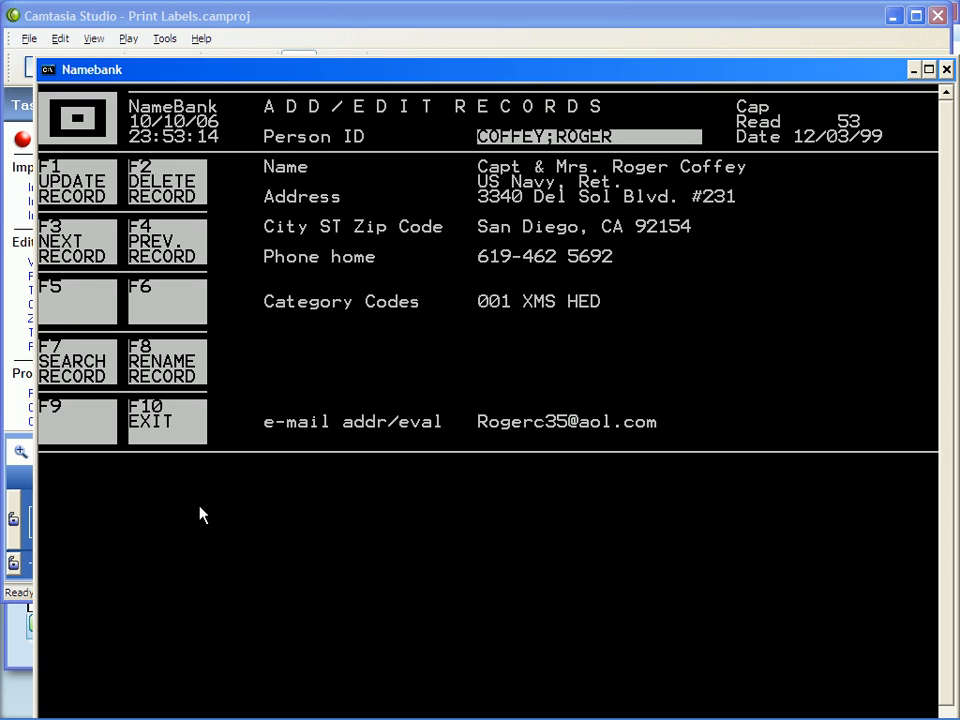
Step: Leave the records and set up a shared word-processing file named E:NBLABEL2.TXT, overwriting the existing file
key(F10)
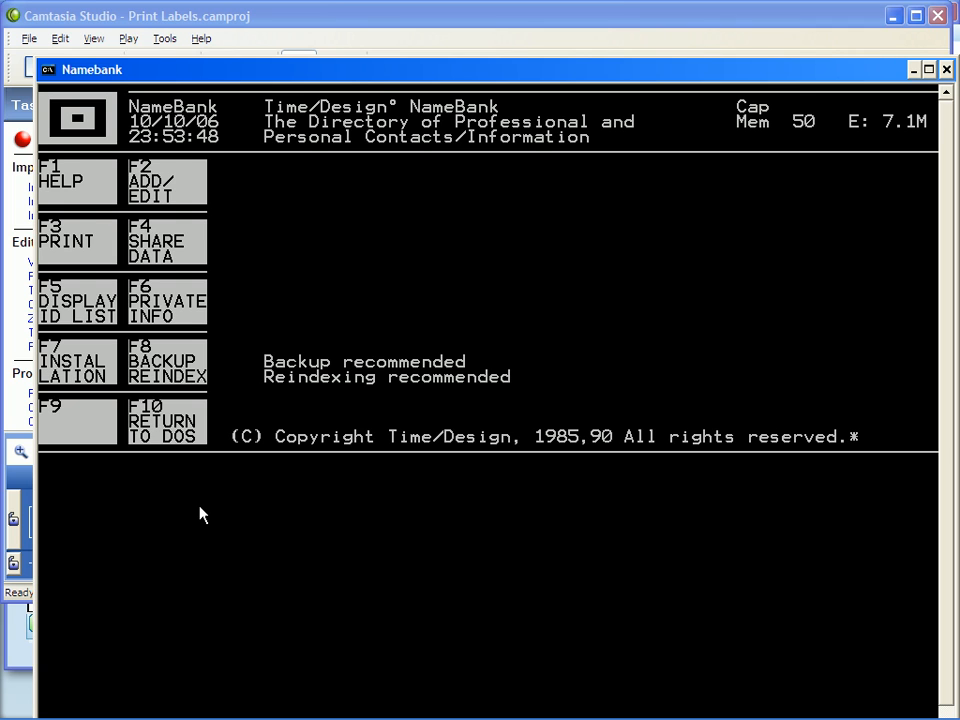
key(F4)
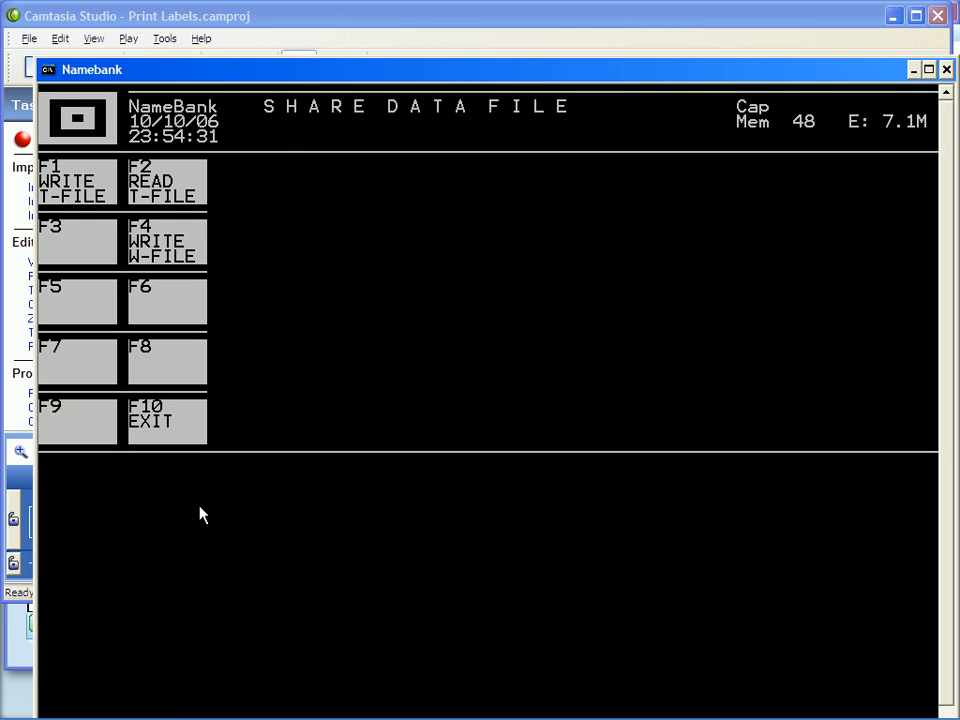
key(F4)
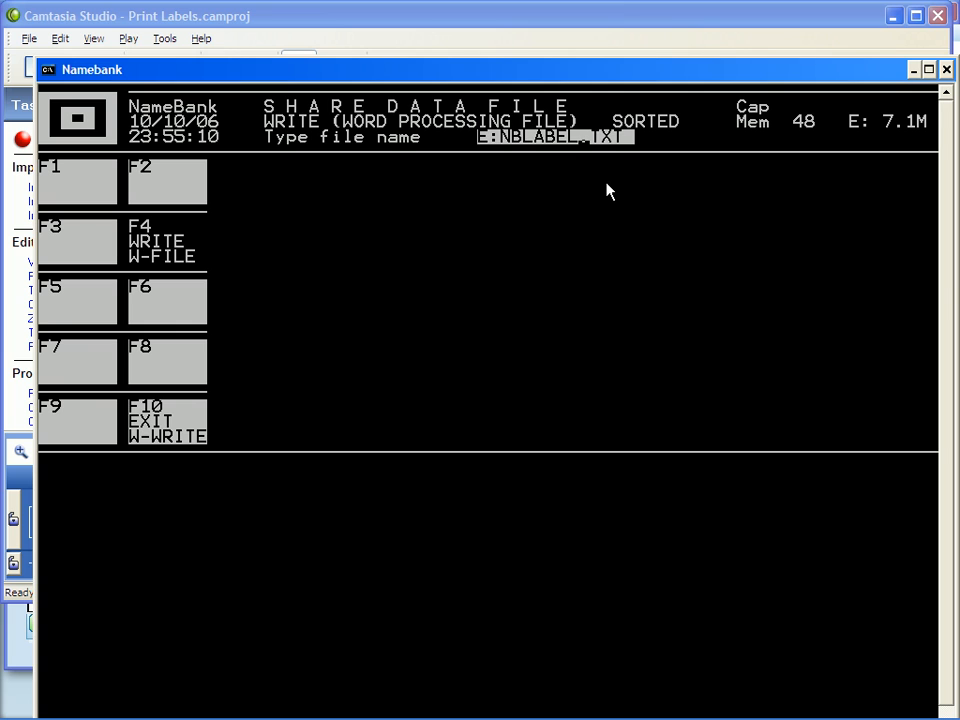
key(Insert)
text(2)
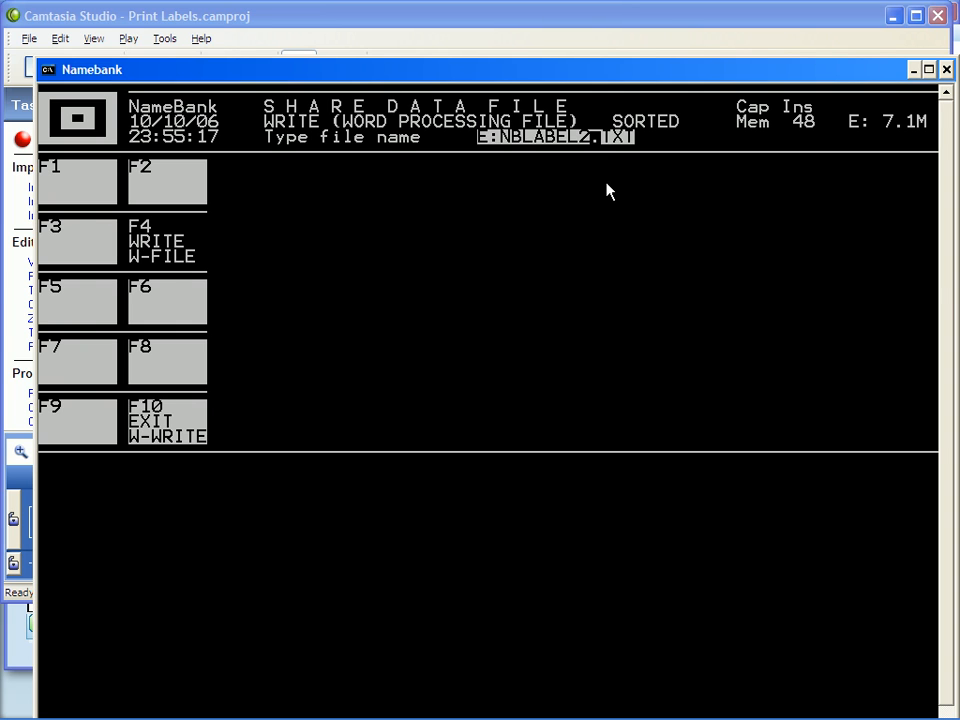
key(Return)
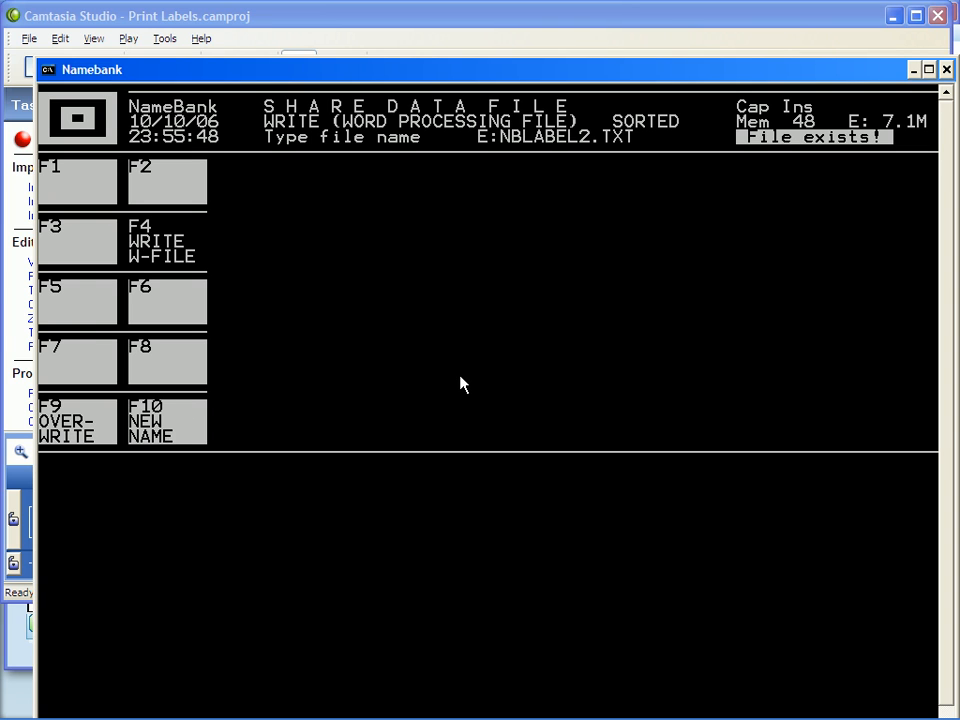
key(F9)
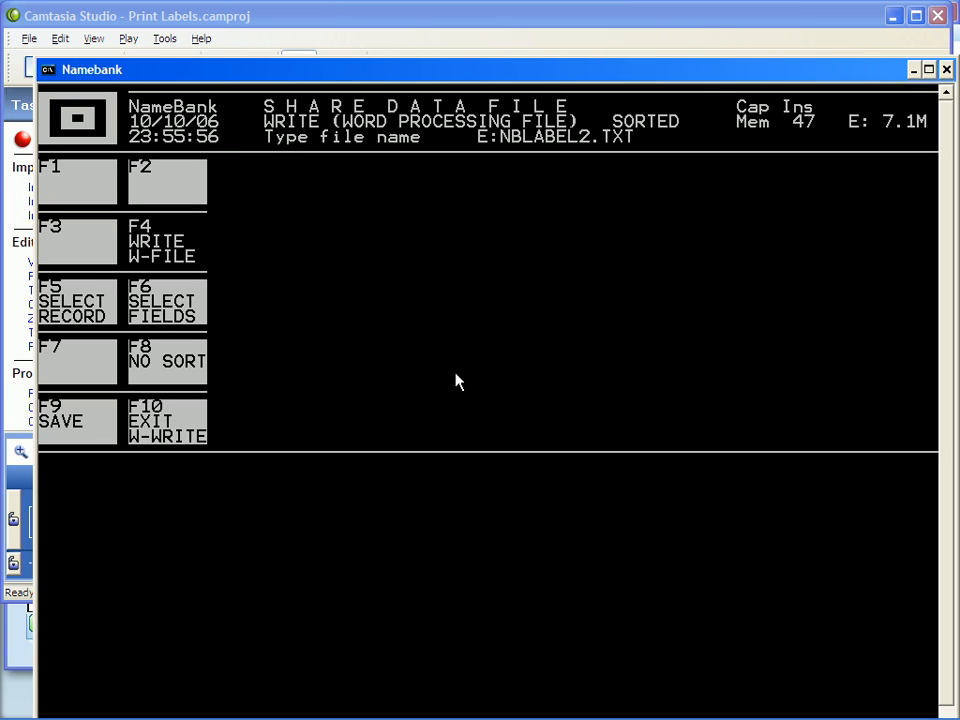
Step: Clear the starting ID in the export's record selection, keeping category code XMS as the only criterion
click(89, 313)
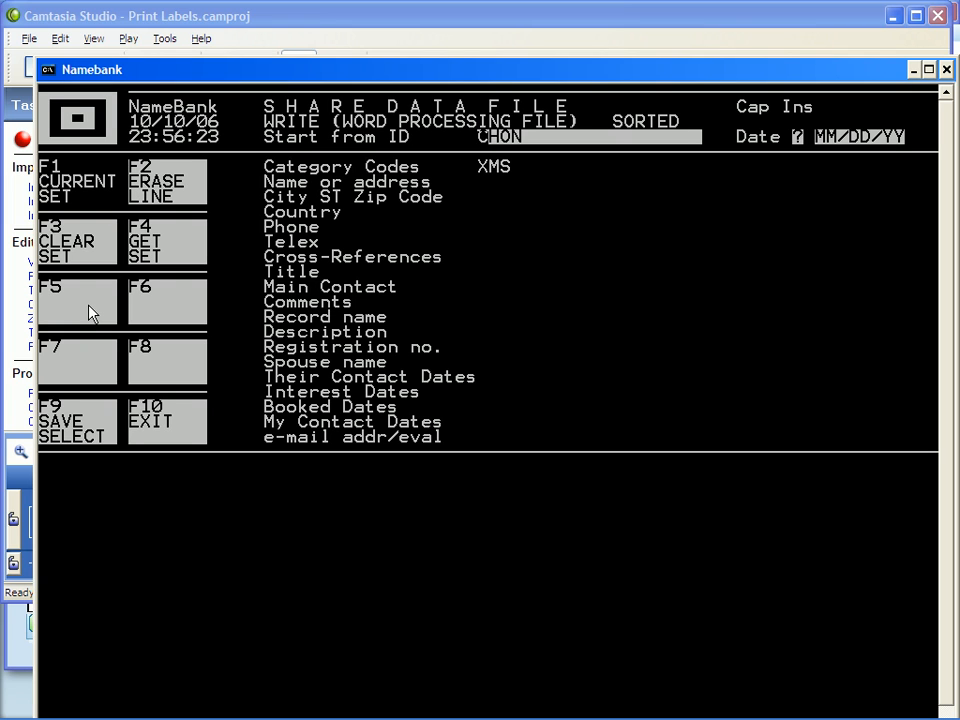
key(Delete)
key(Delete)
key(Return)
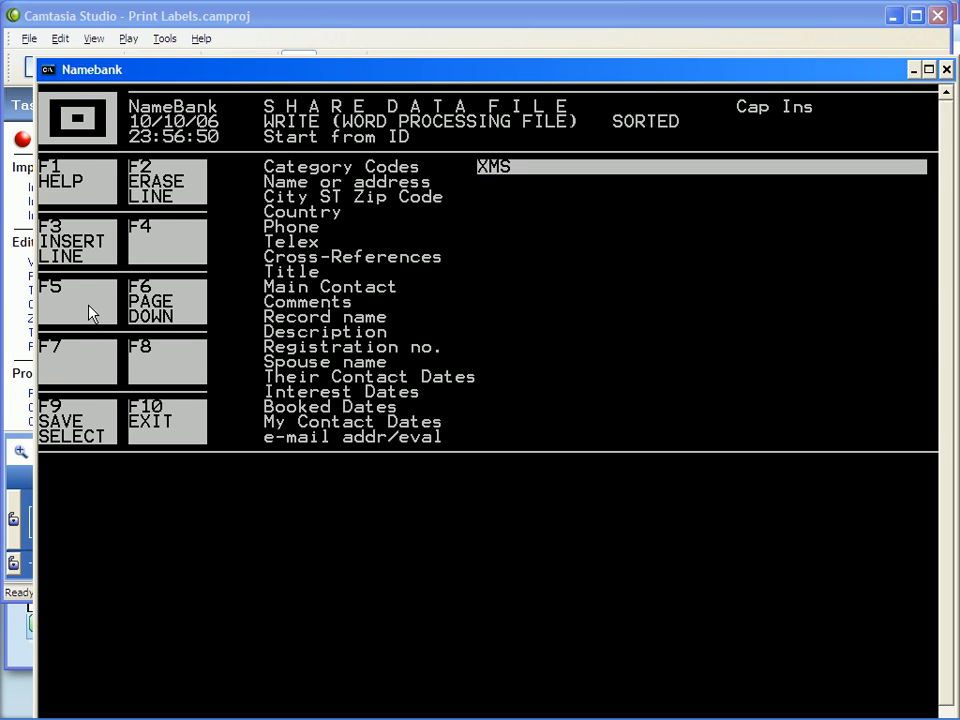
key(F10)
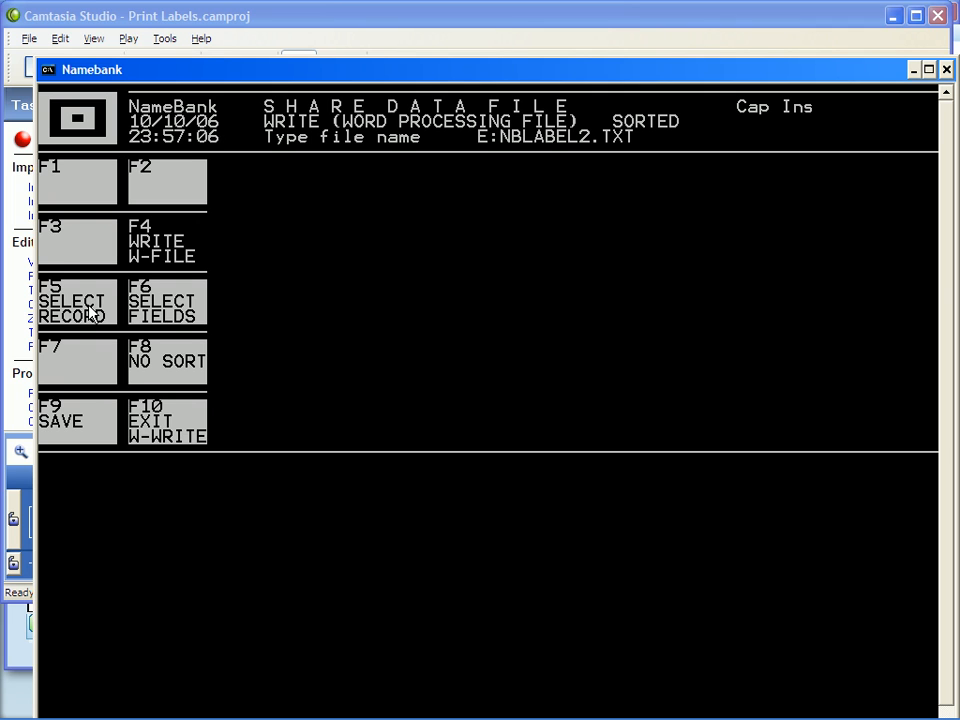
Step: Apply the default field set of name or address, City ST Zip Code and country, and save the word-processing file
key(F5)
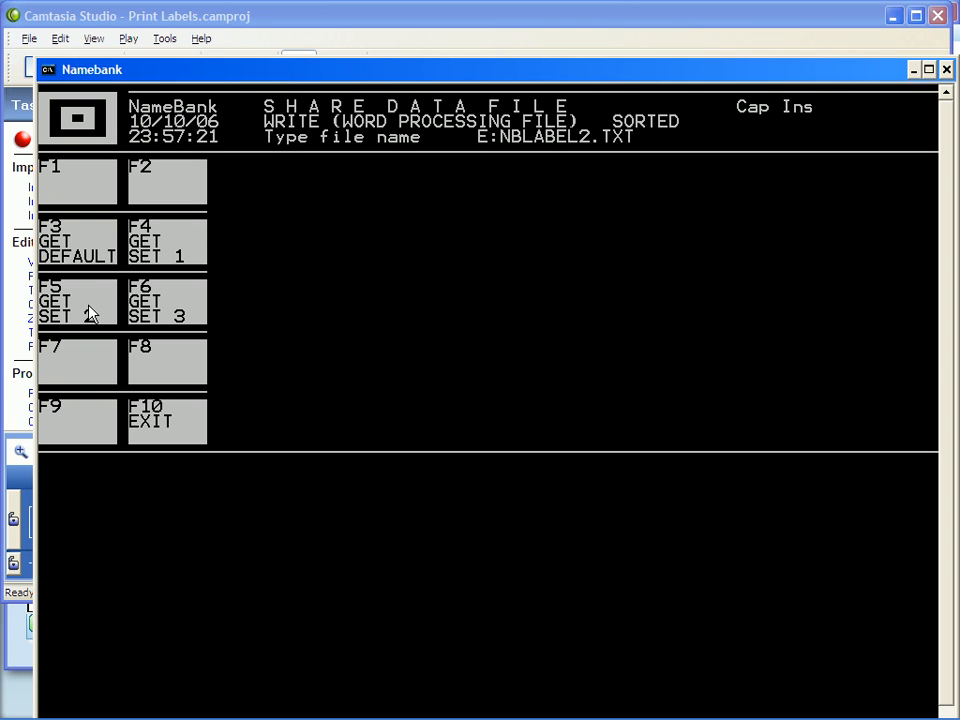
key(Return)
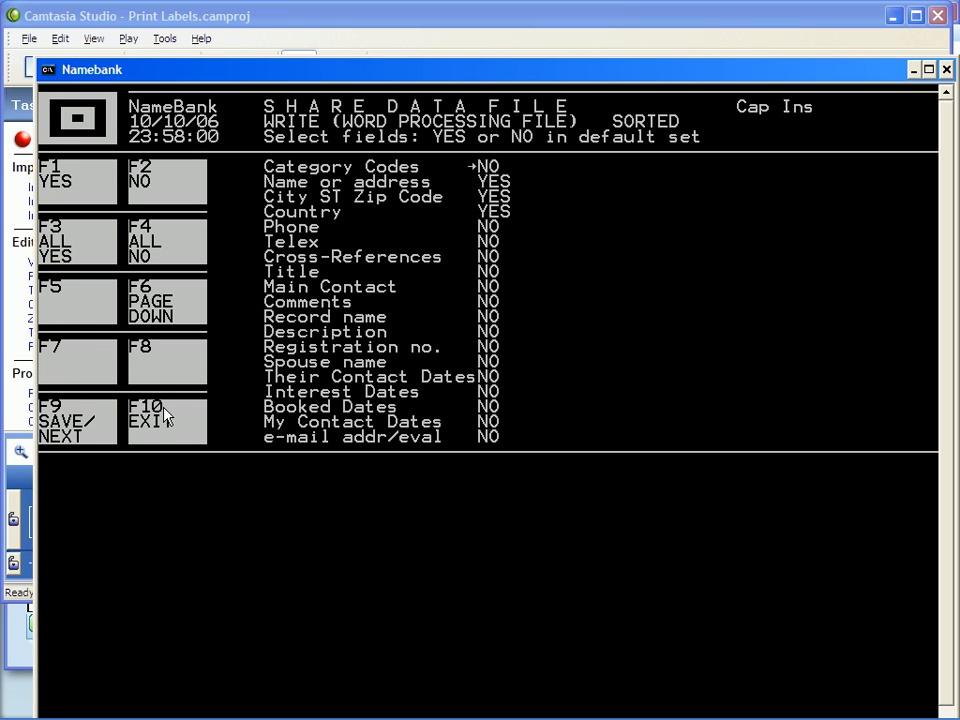
click(93, 421)
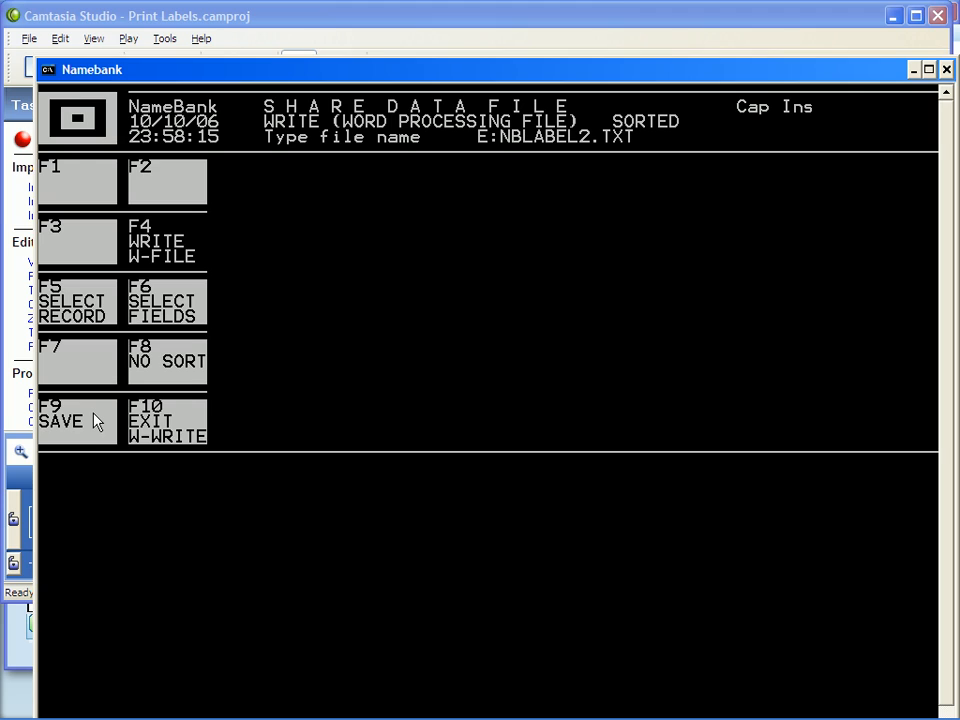
click(95, 421)
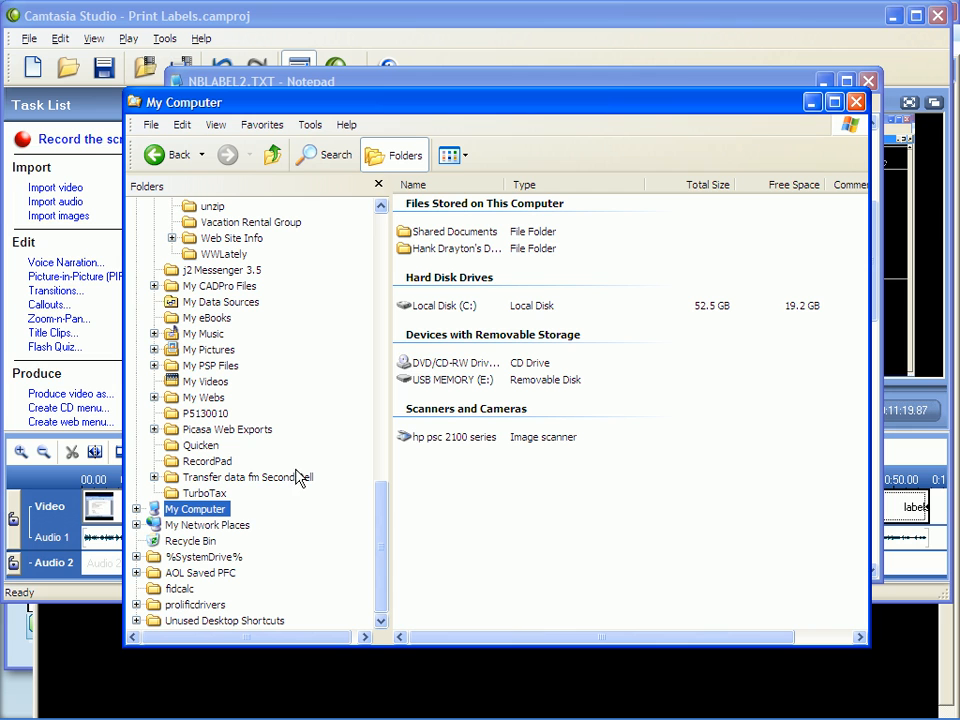
Step: Browse in My Computer to the NB230000 folder on the USB MEMORY (E:) drive
click(137, 509)
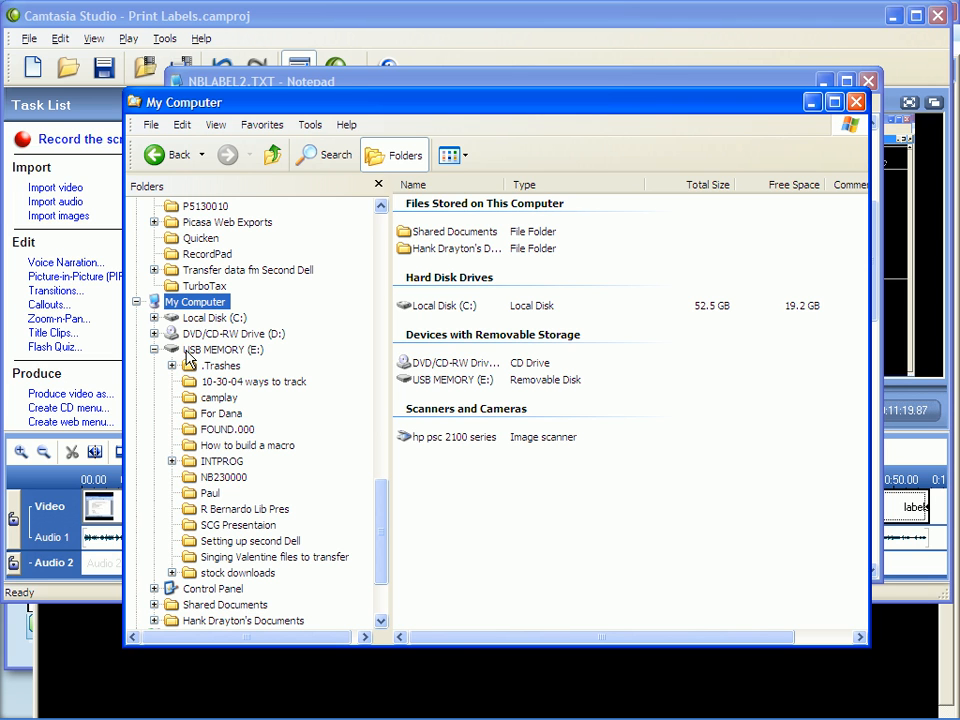
click(230, 350)
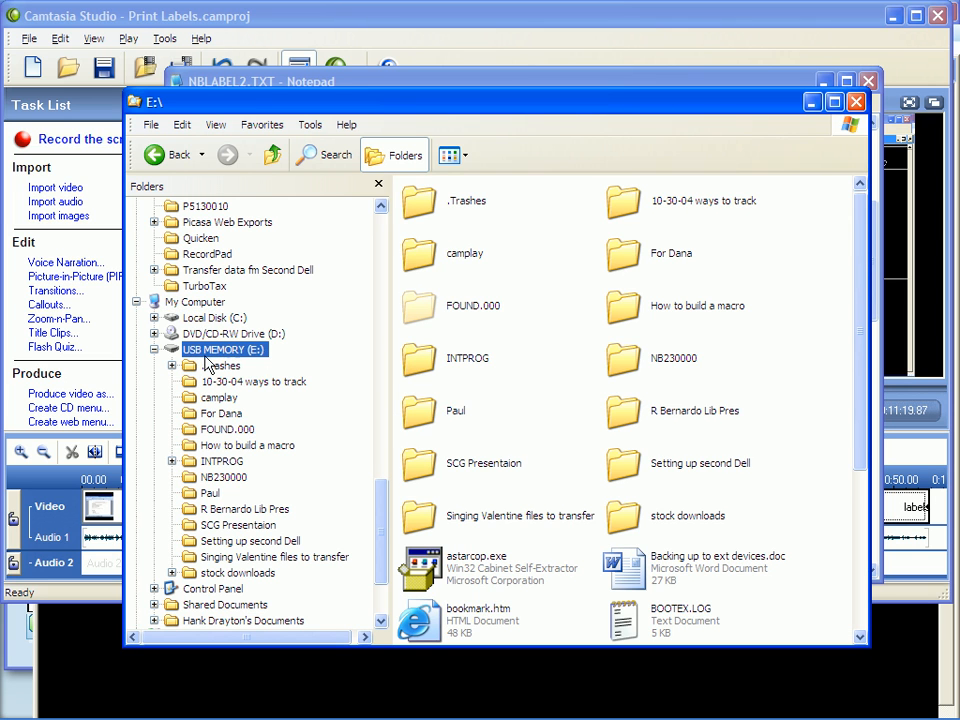
click(189, 463)
click(189, 477)
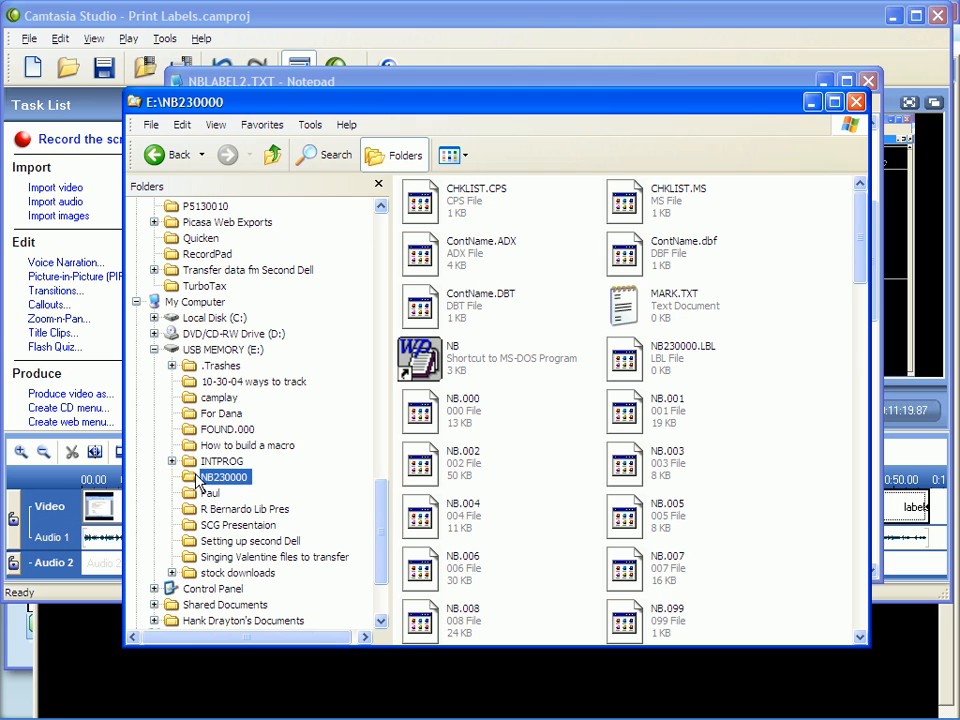
Step: Open NBLABEL2.TXT in Notepad and look through the exported comma-separated address records
click(536, 476)
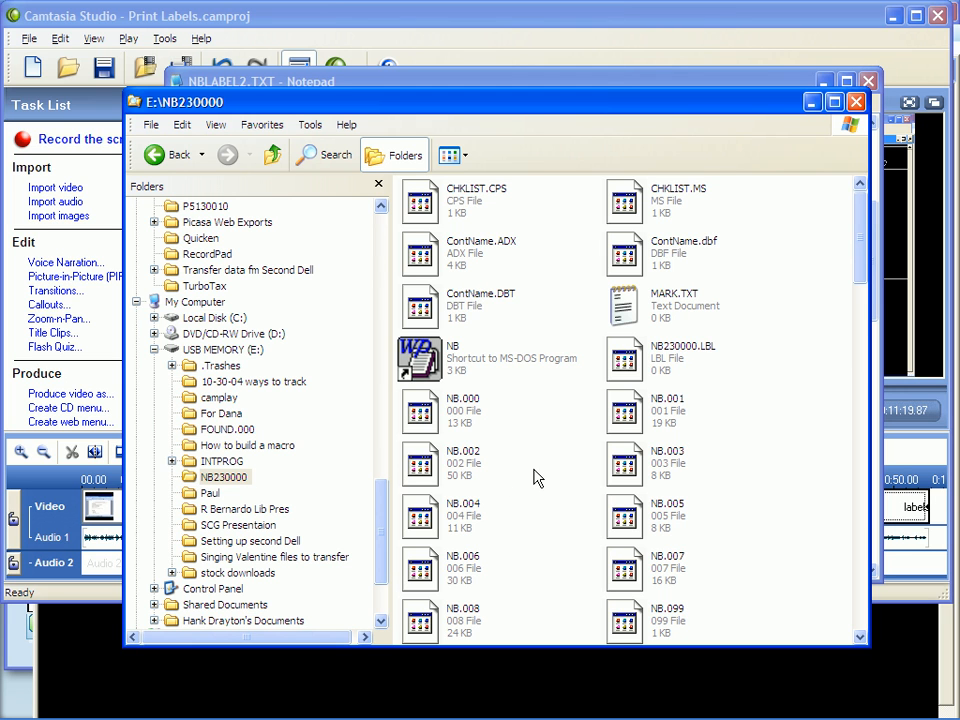
scroll(546, 467, down, 3)
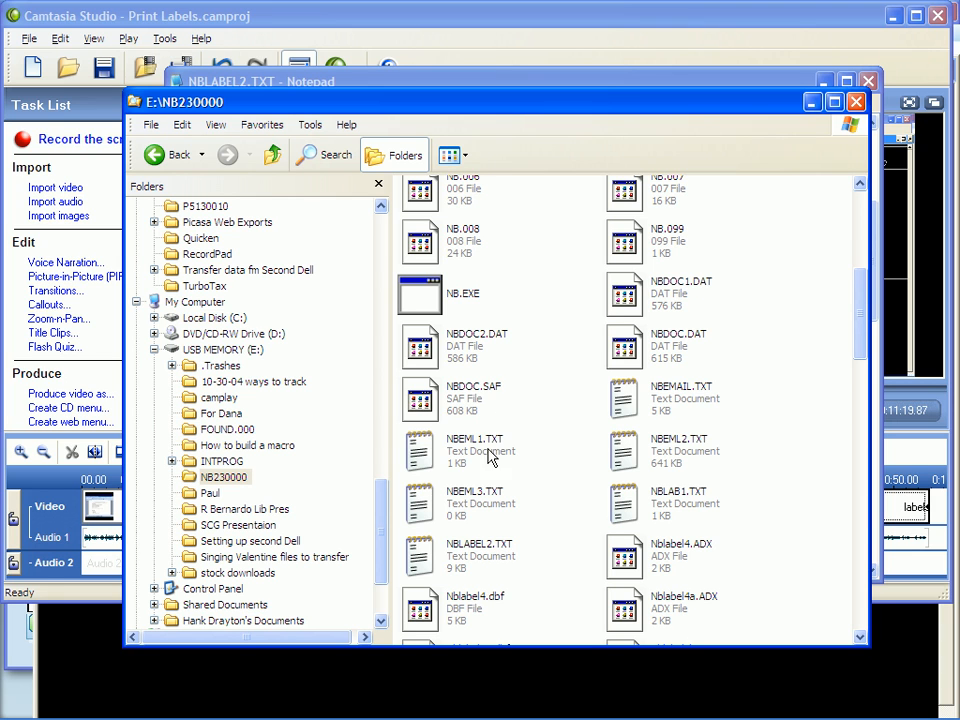
double_click(465, 565)
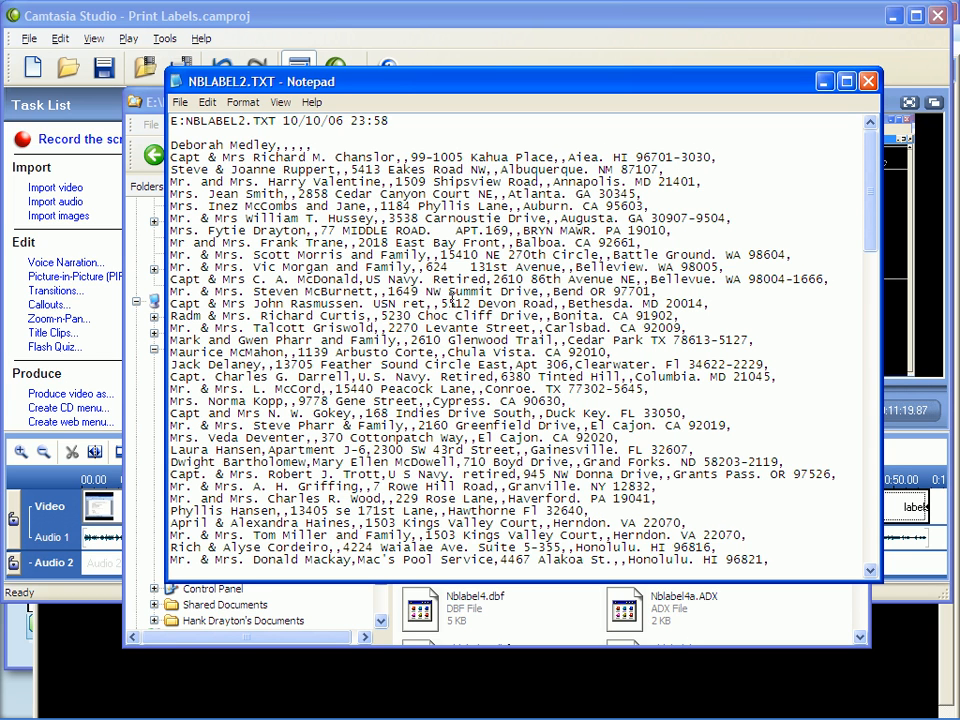
scroll(438, 290, down, 2)
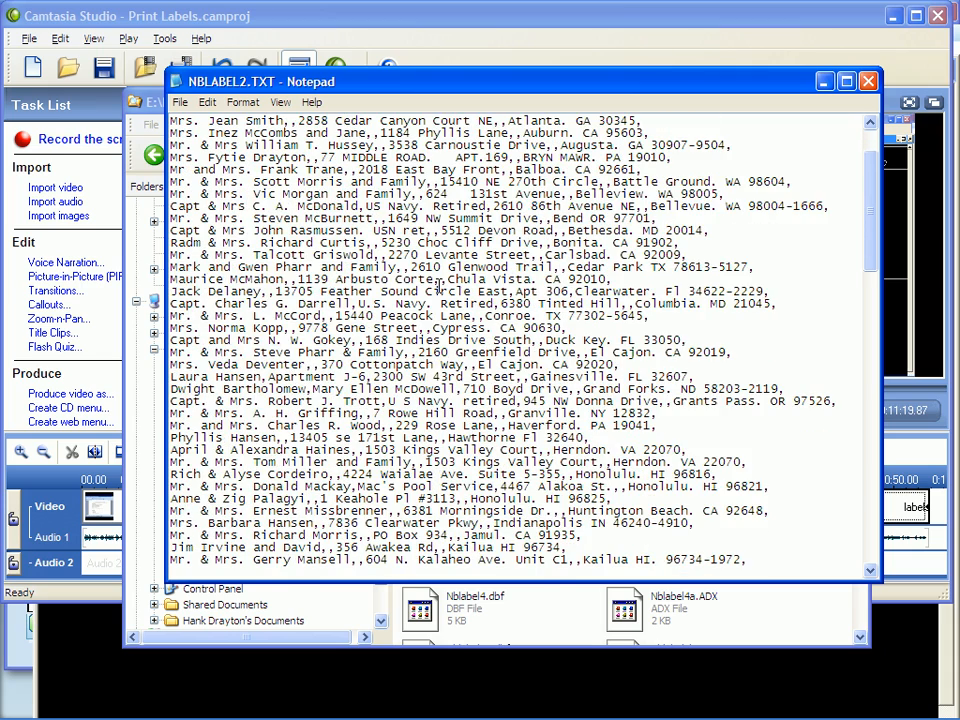
scroll(439, 290, down, 1)
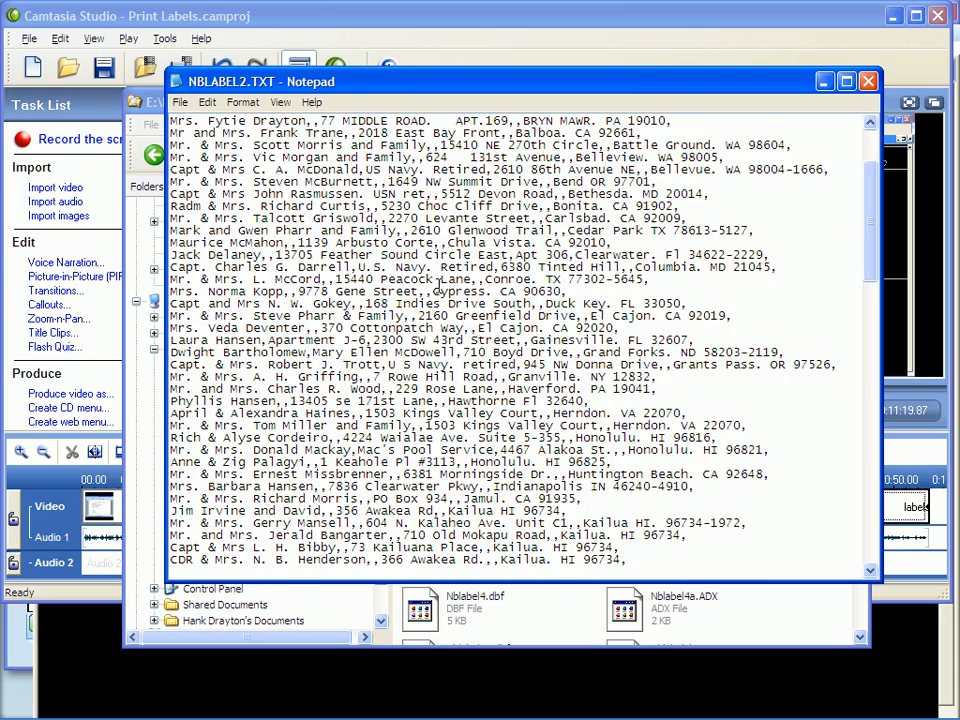
scroll(439, 290, down, 1)
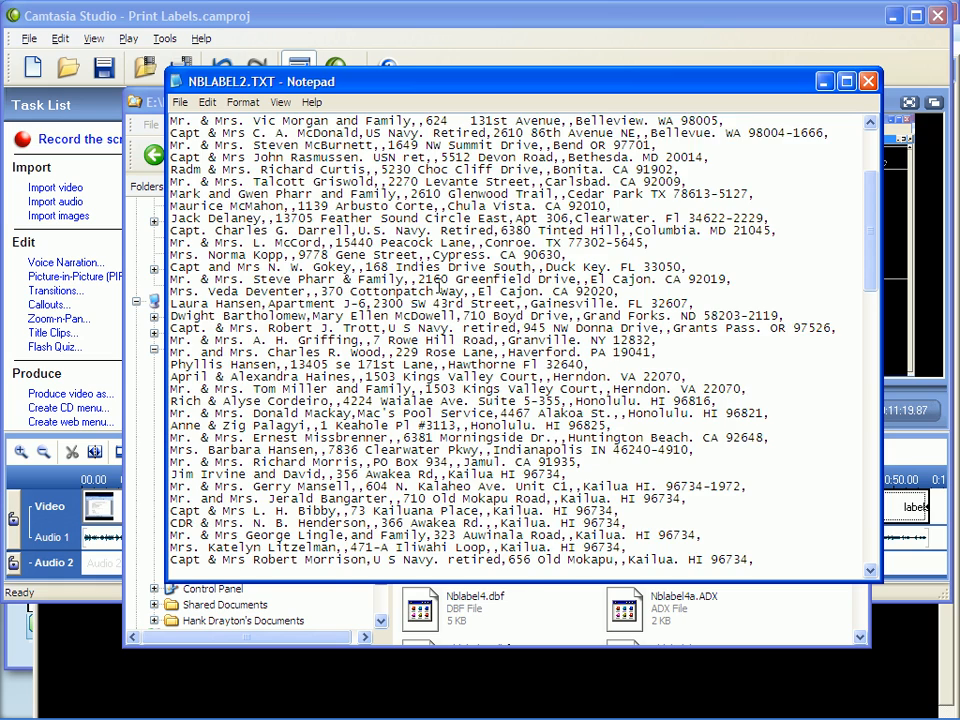
scroll(439, 290, down, 1)
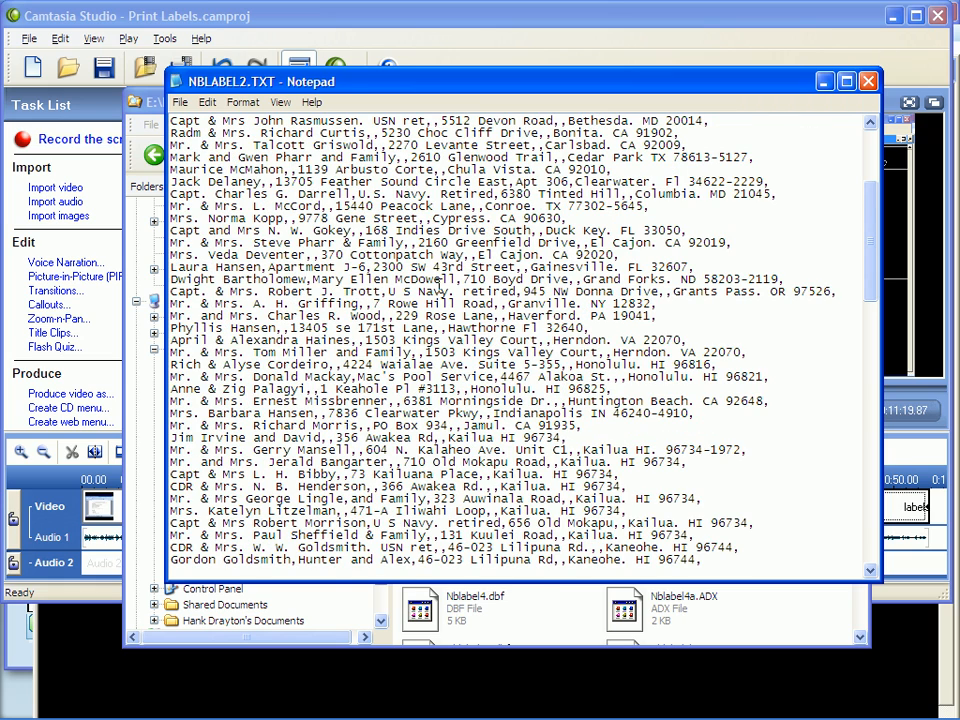
Step: Try to replace every double comma with a single comma in NBLABEL2.TXT
scroll(439, 290, down, 1)
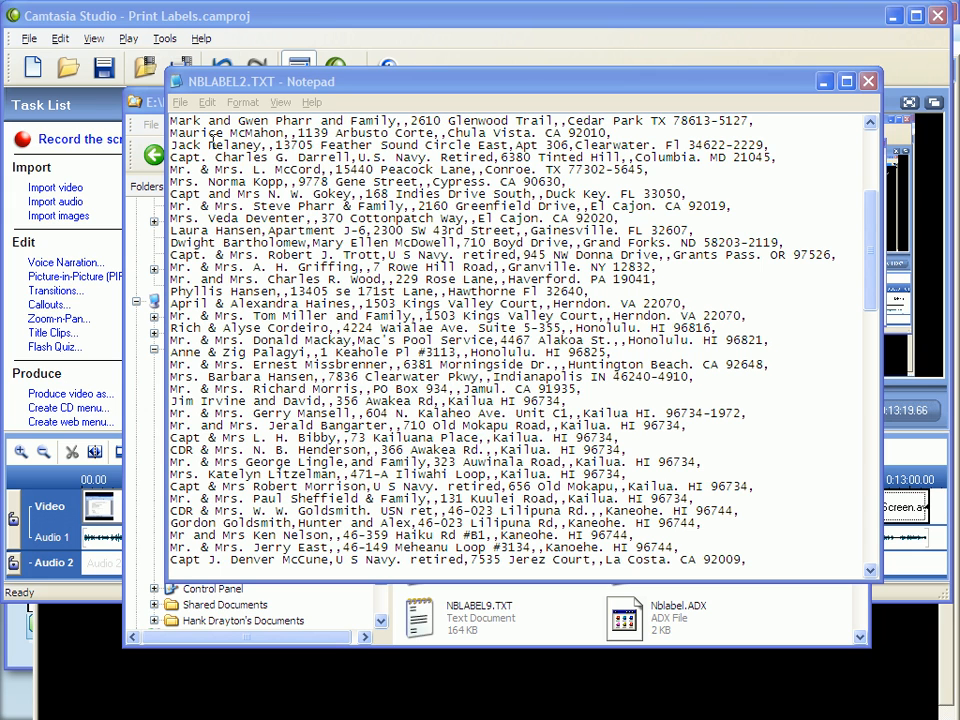
click(363, 92)
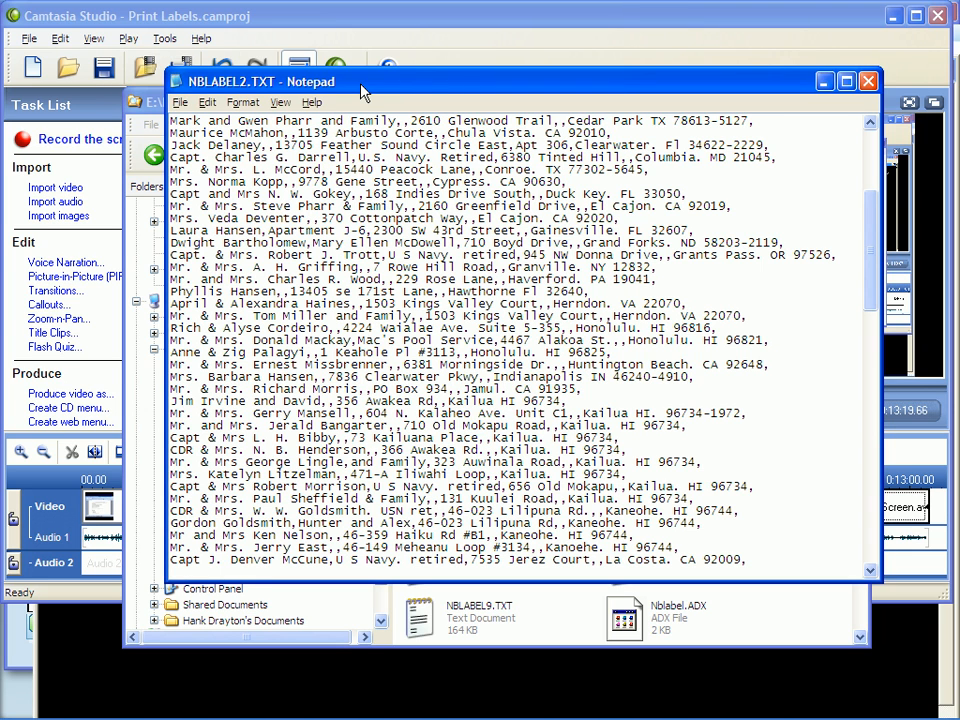
click(207, 104)
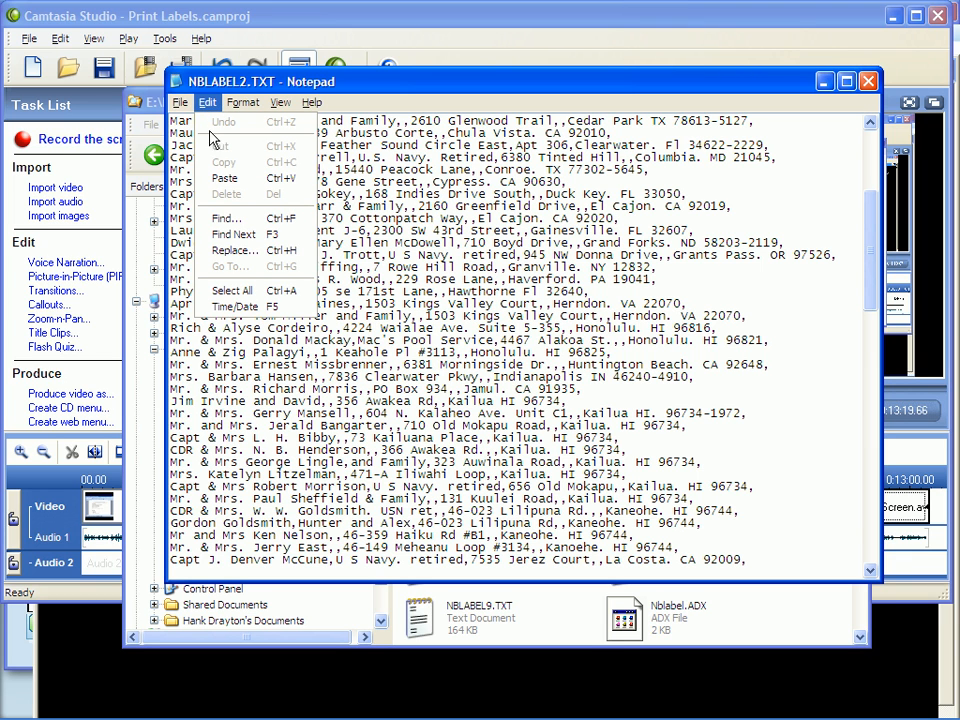
click(229, 252)
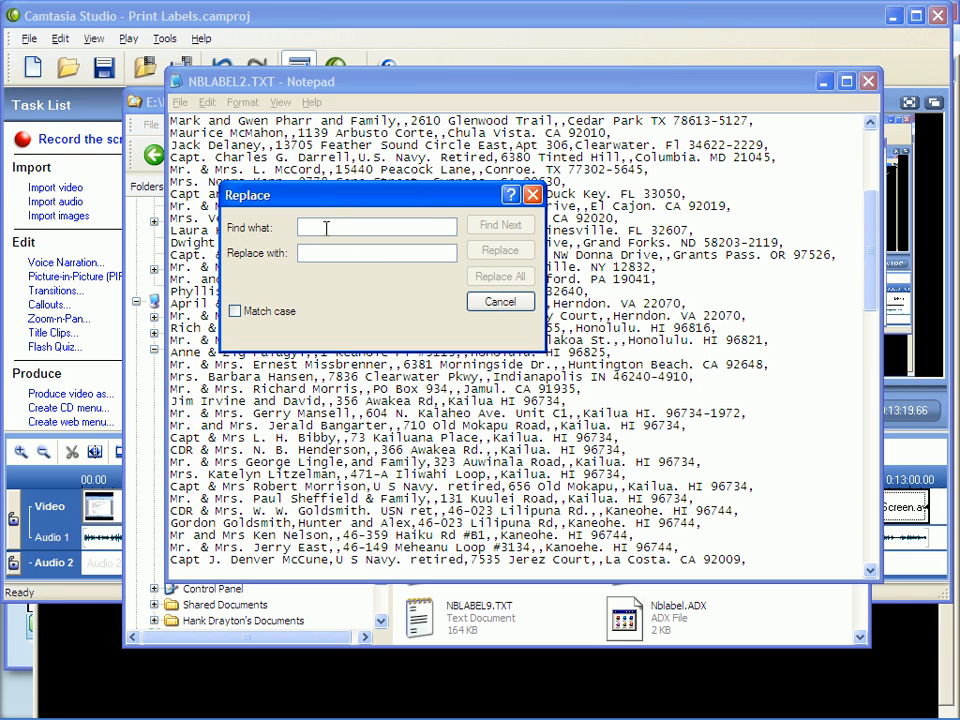
text(,,)
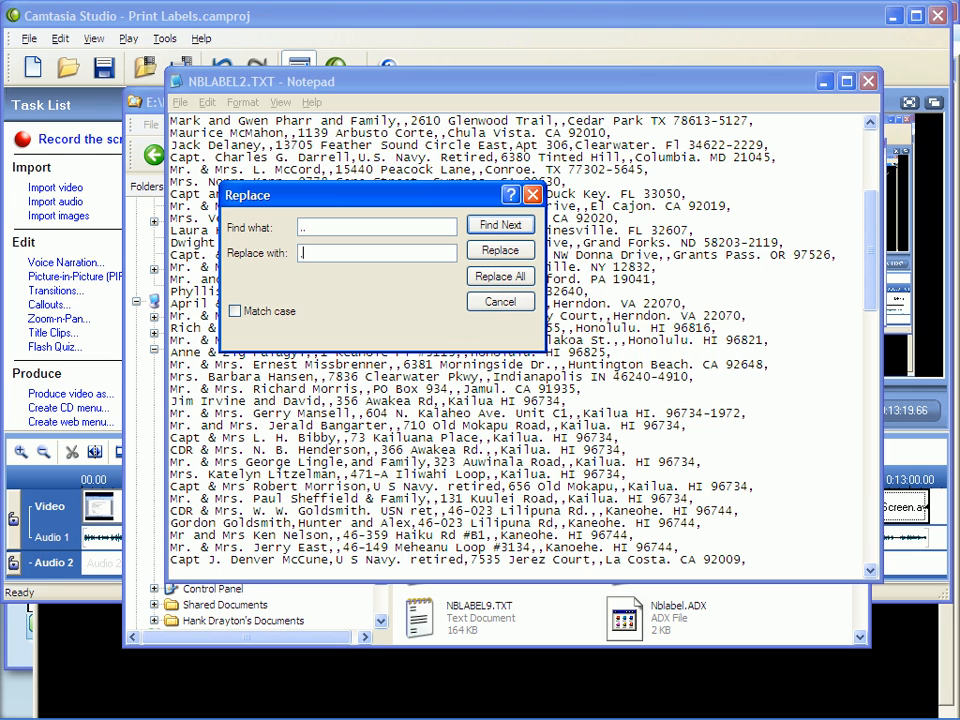
text(,)
click(502, 279)
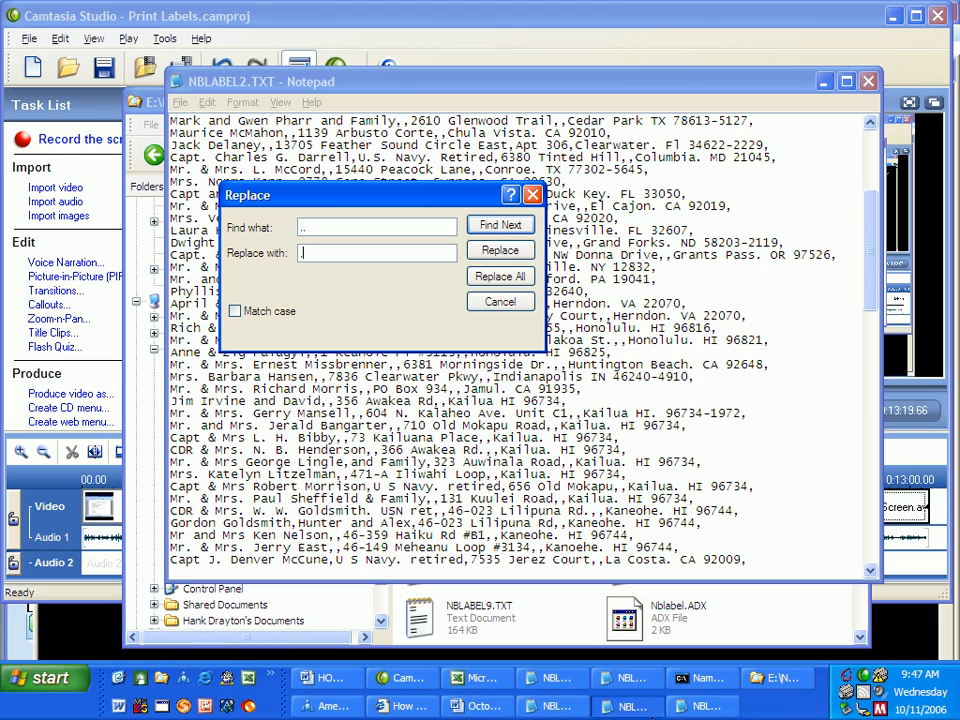
click(500, 301)
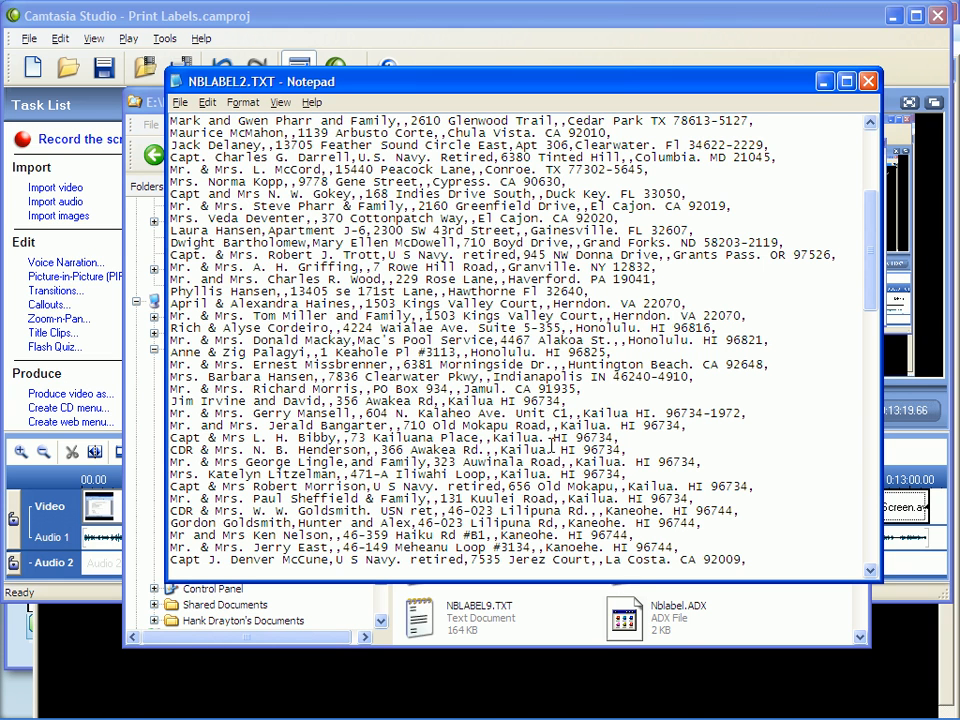
Step: Switch to NBLABEL8.TXT in Notepad and look through its address records with the extra commas removed
mouse_move(695, 715)
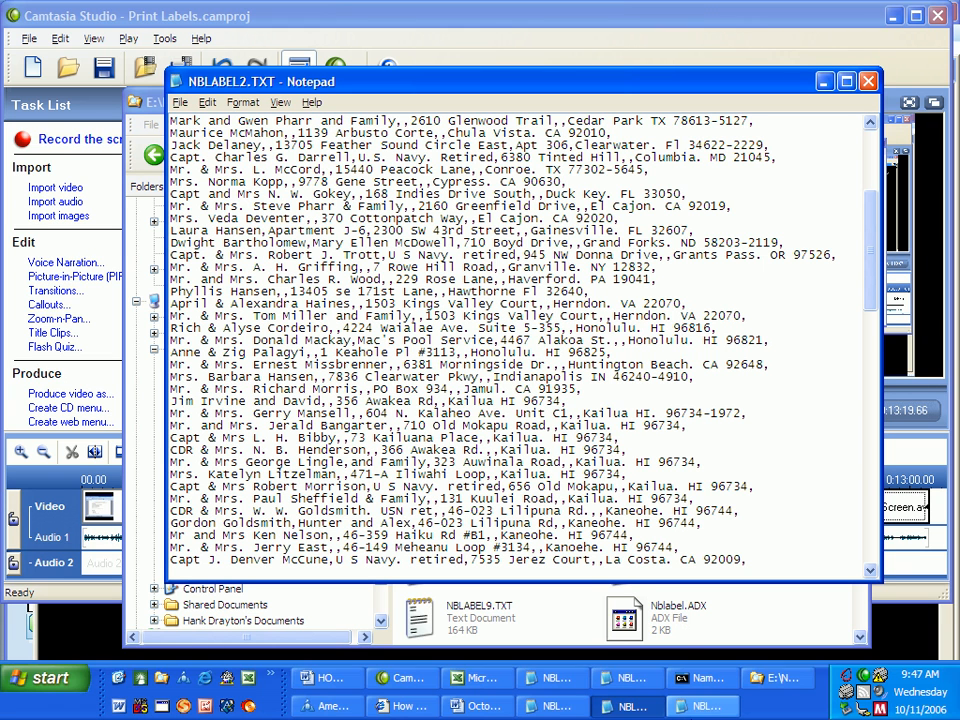
click(697, 710)
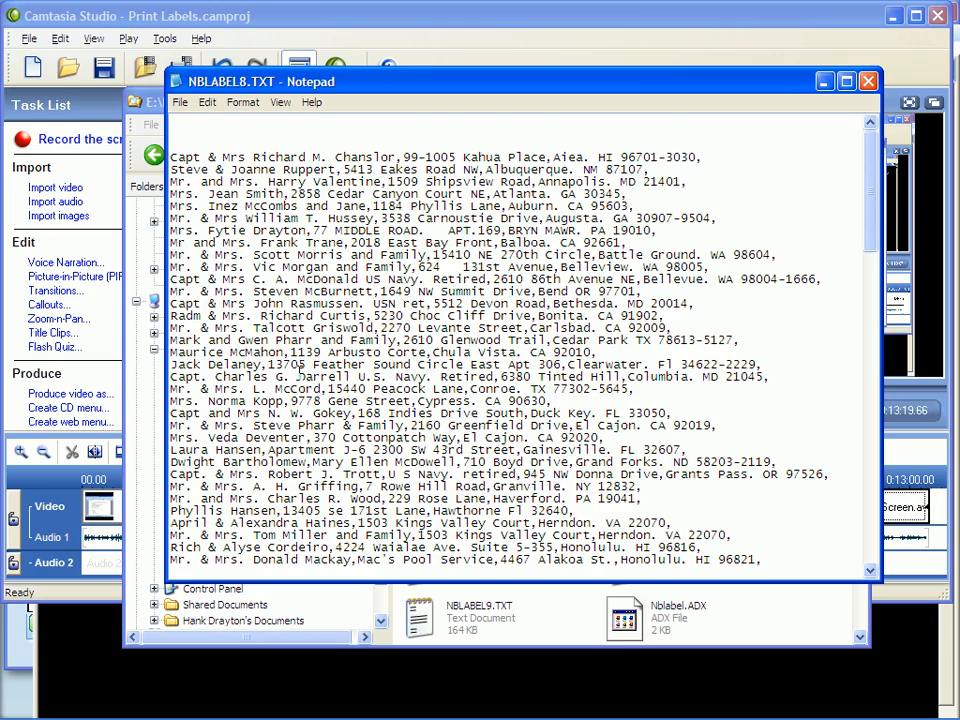
scroll(298, 368, down, 5)
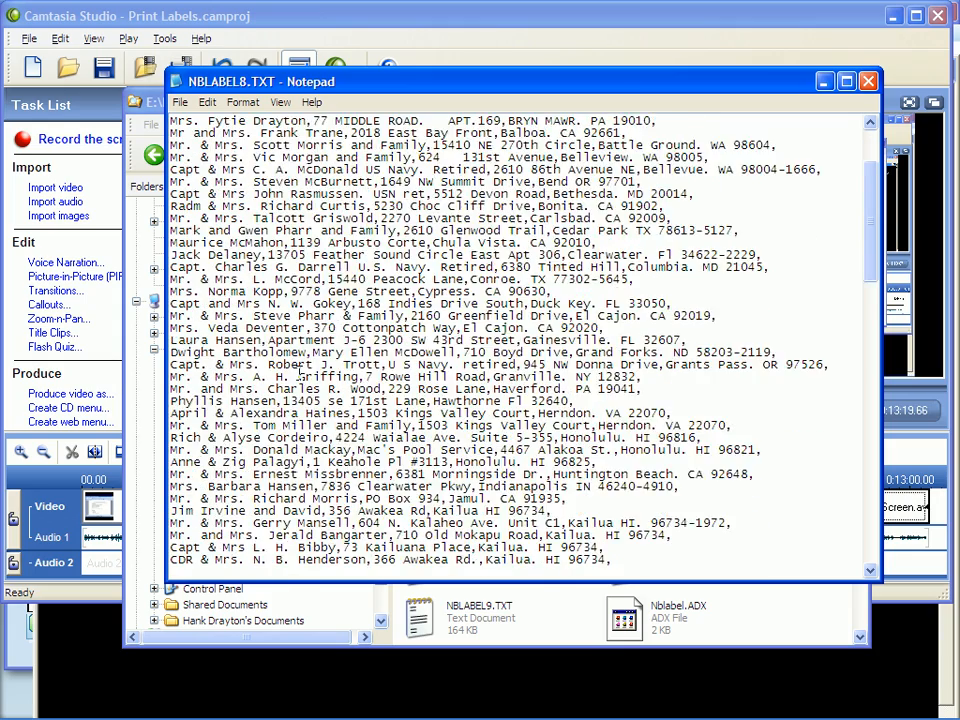
scroll(298, 368, down, 1)
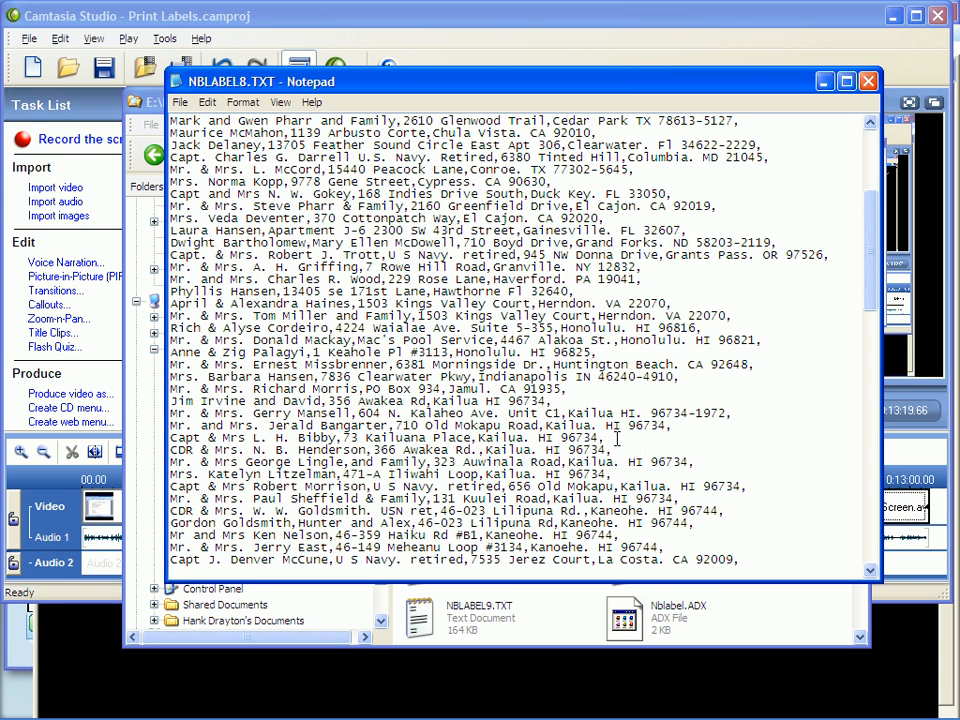
scroll(470, 398, up, 6)
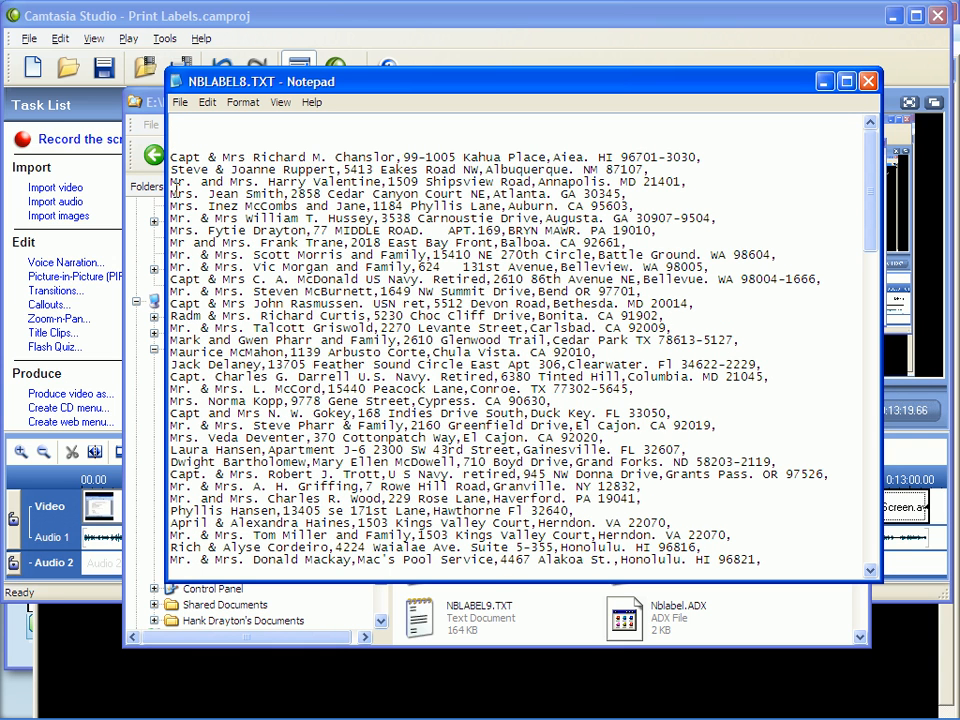
key(Down)
key(Down)
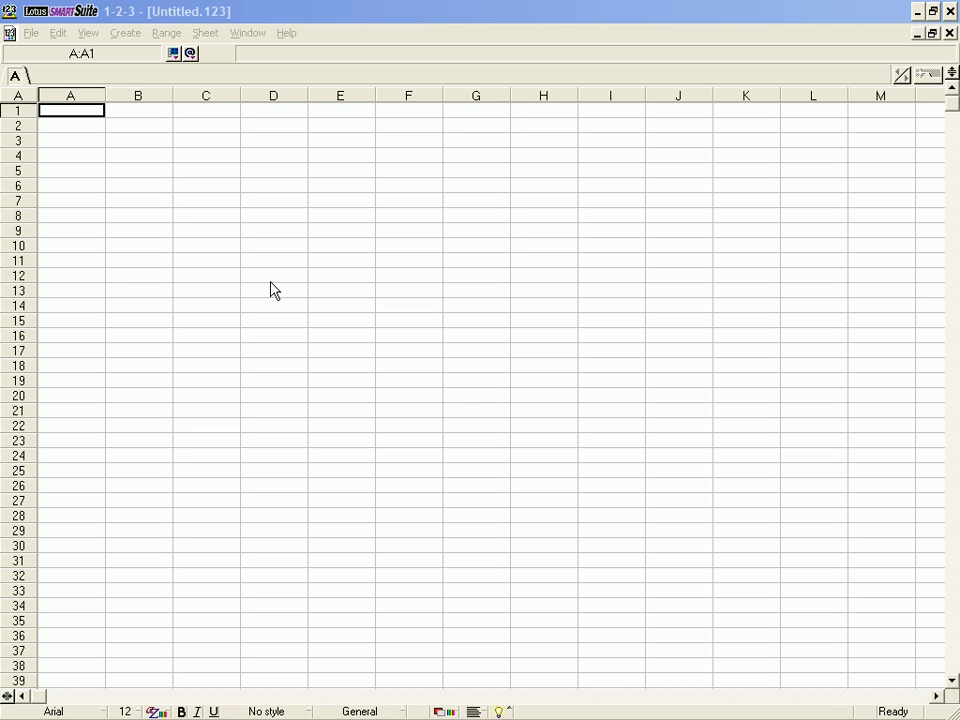
Step: Switch to Lotus 1-2-3 and browse for a file to open in the NB230000 folder on USB MEMORY (E:)
click(218, 13)
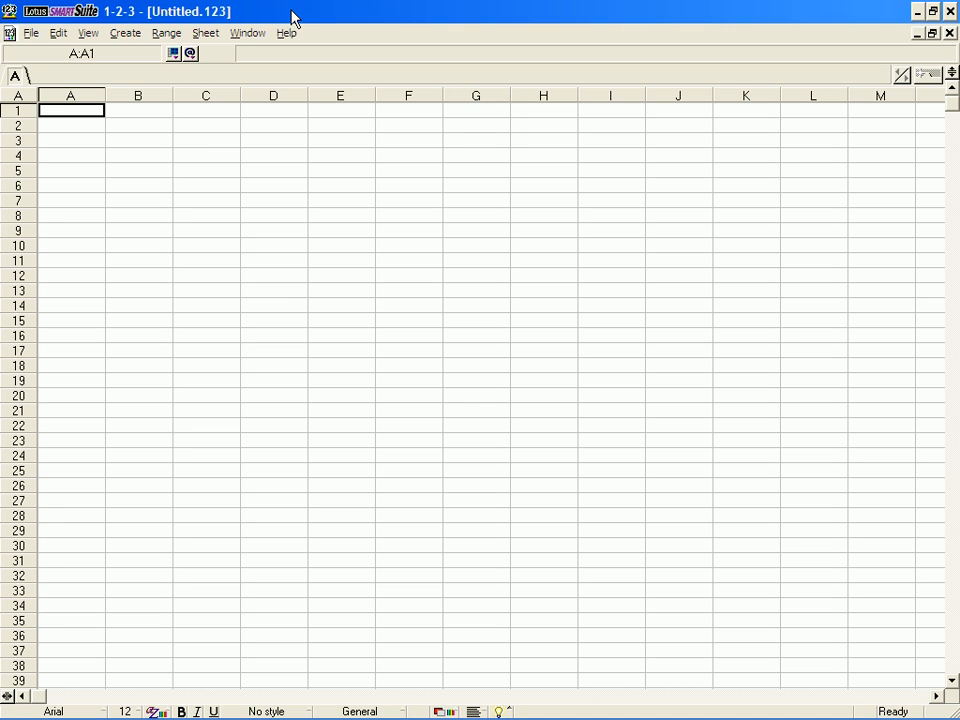
click(31, 33)
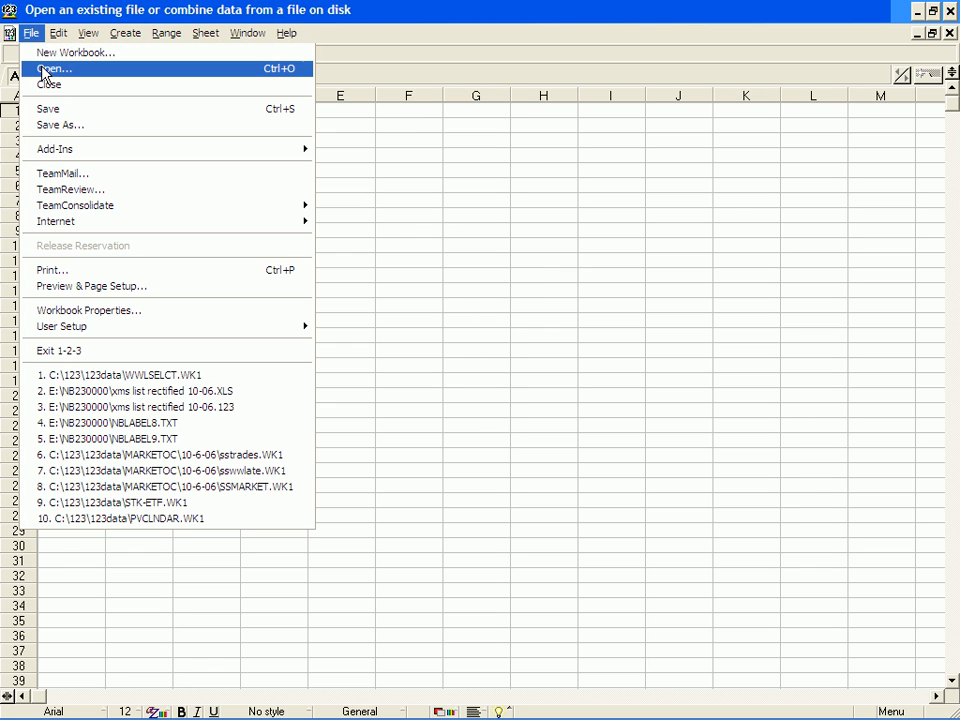
click(42, 70)
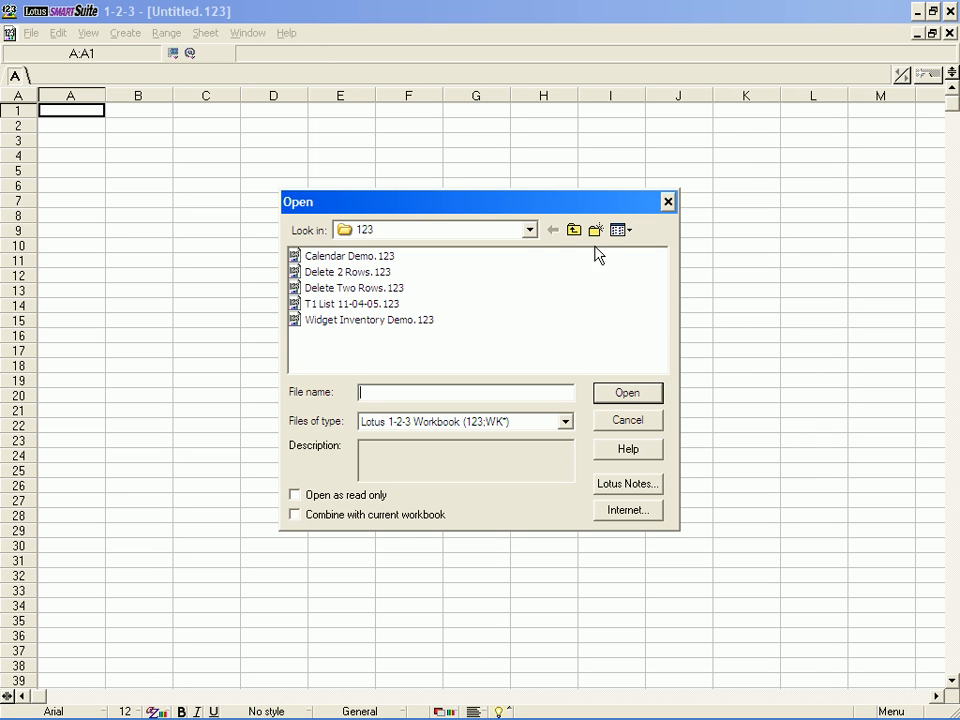
click(532, 230)
click(532, 231)
click(532, 231)
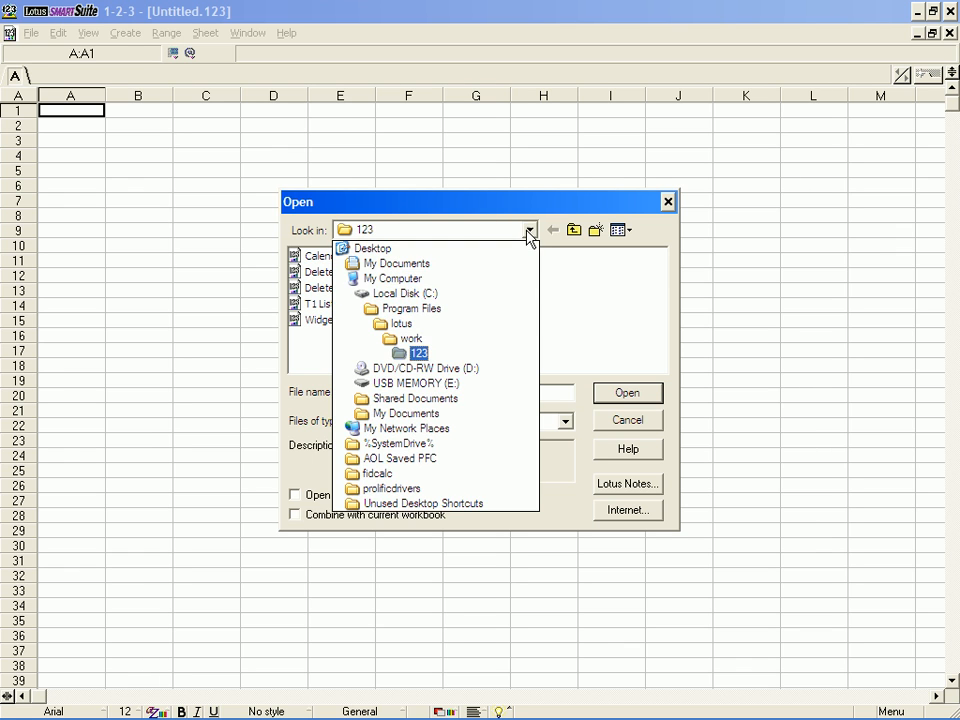
click(362, 281)
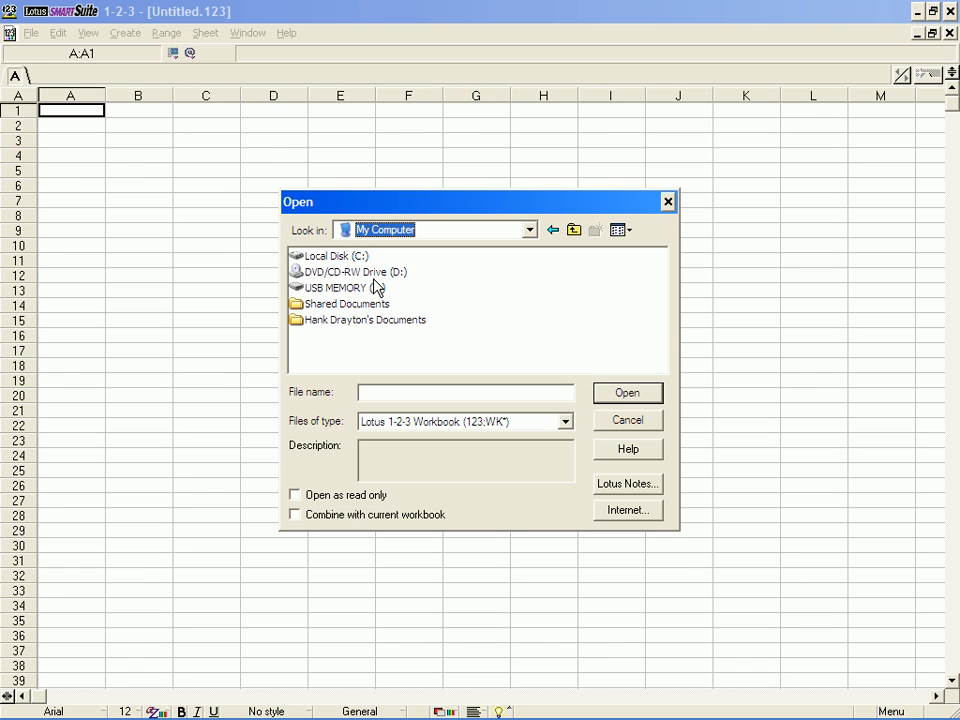
double_click(315, 290)
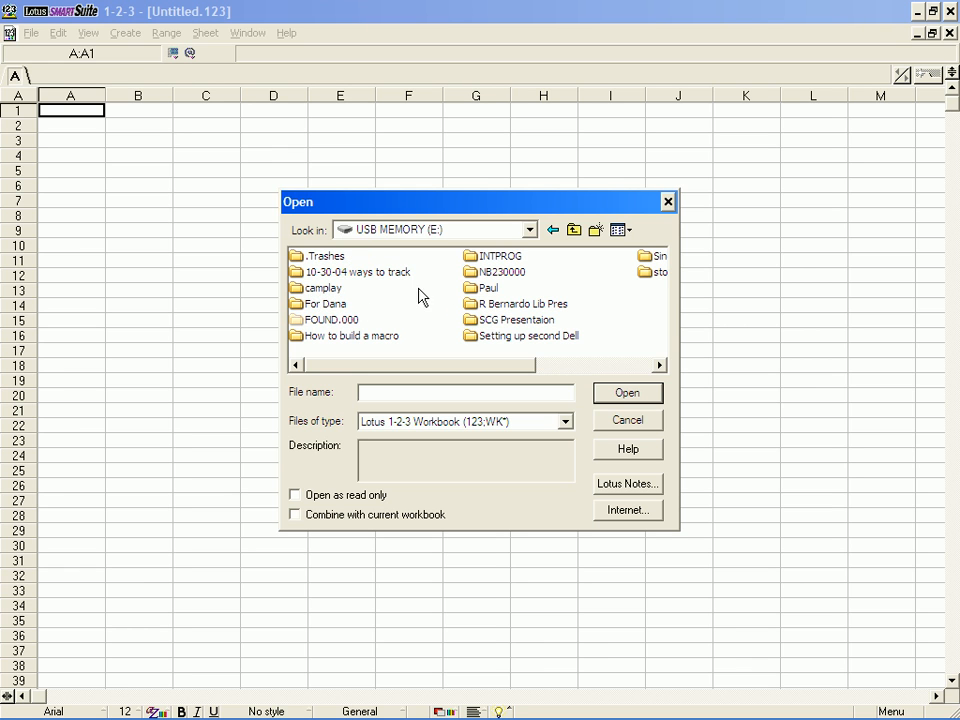
double_click(470, 274)
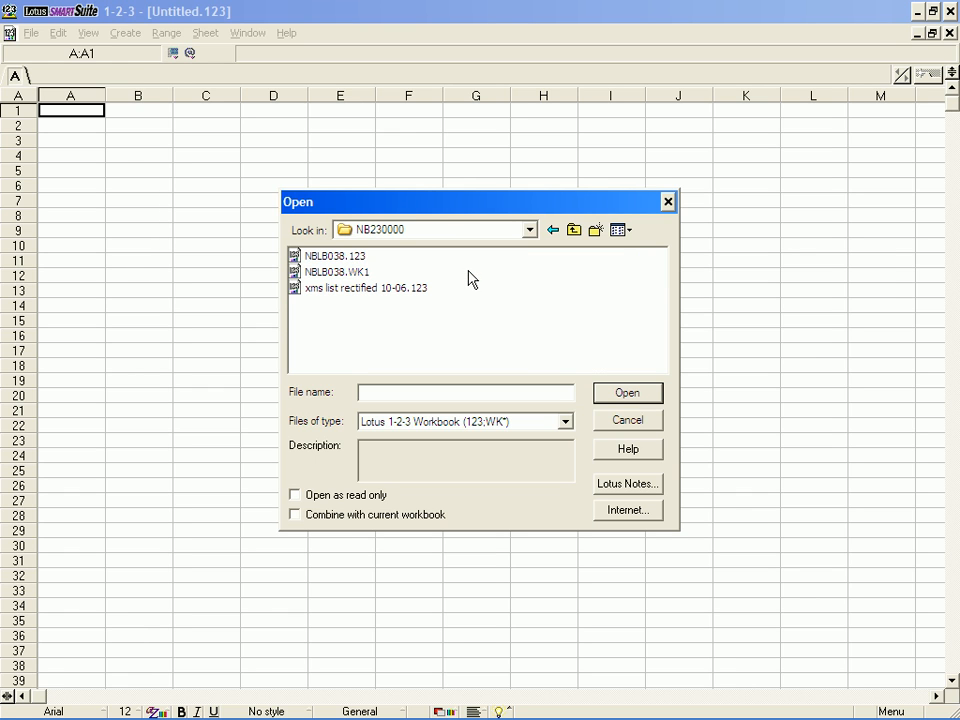
Step: Show text files and open NBLABEL8.TXT, parsed as a CSV (comma separated value) file
click(565, 424)
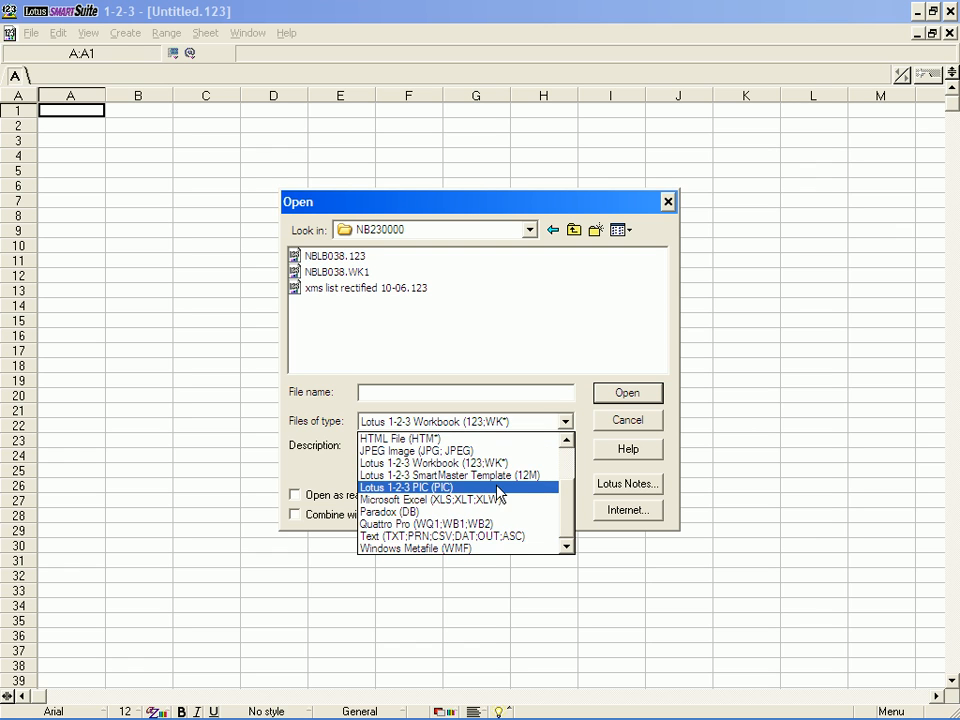
click(416, 537)
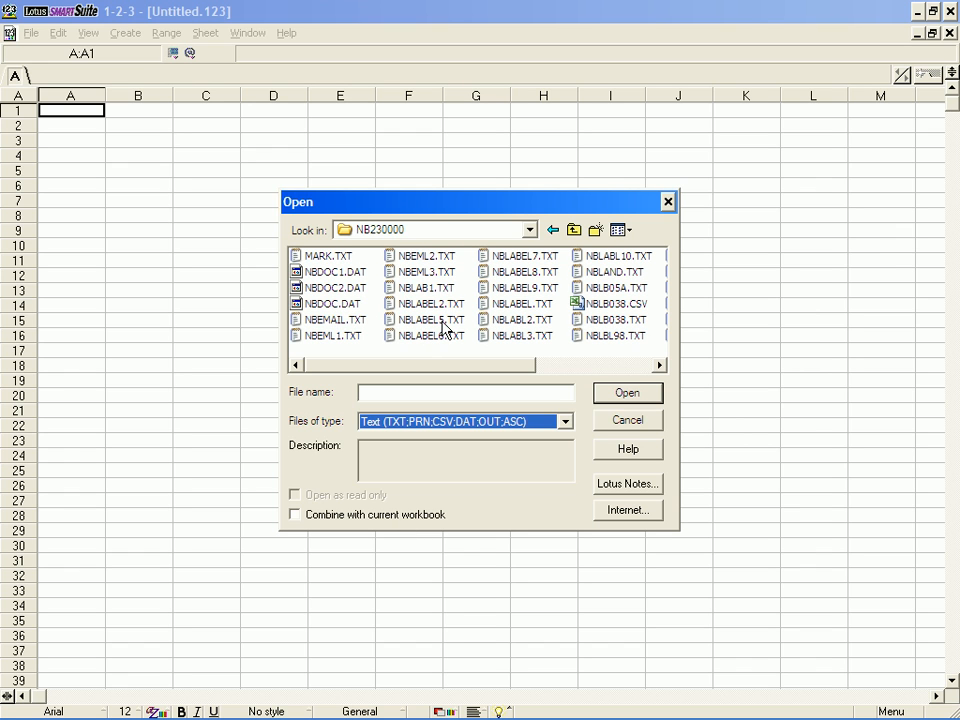
click(528, 276)
click(627, 400)
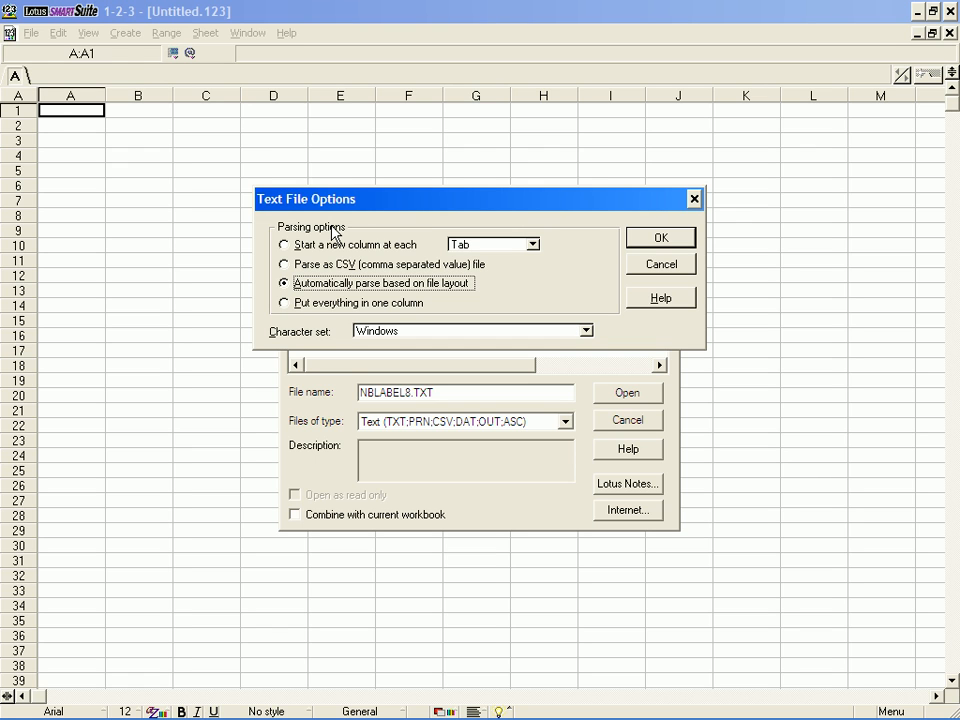
click(286, 265)
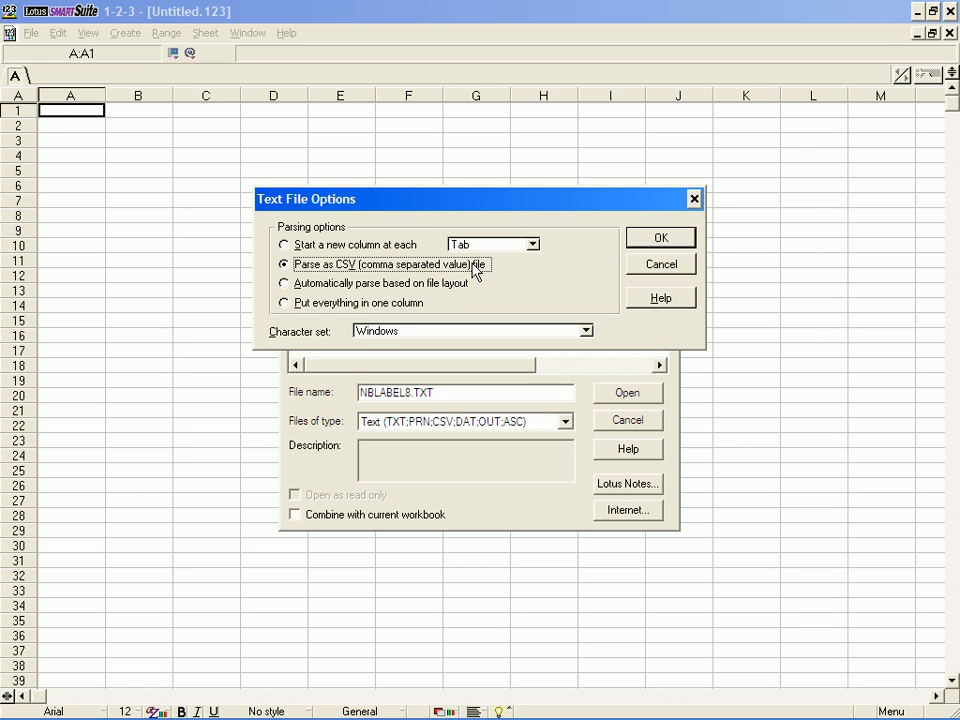
click(660, 240)
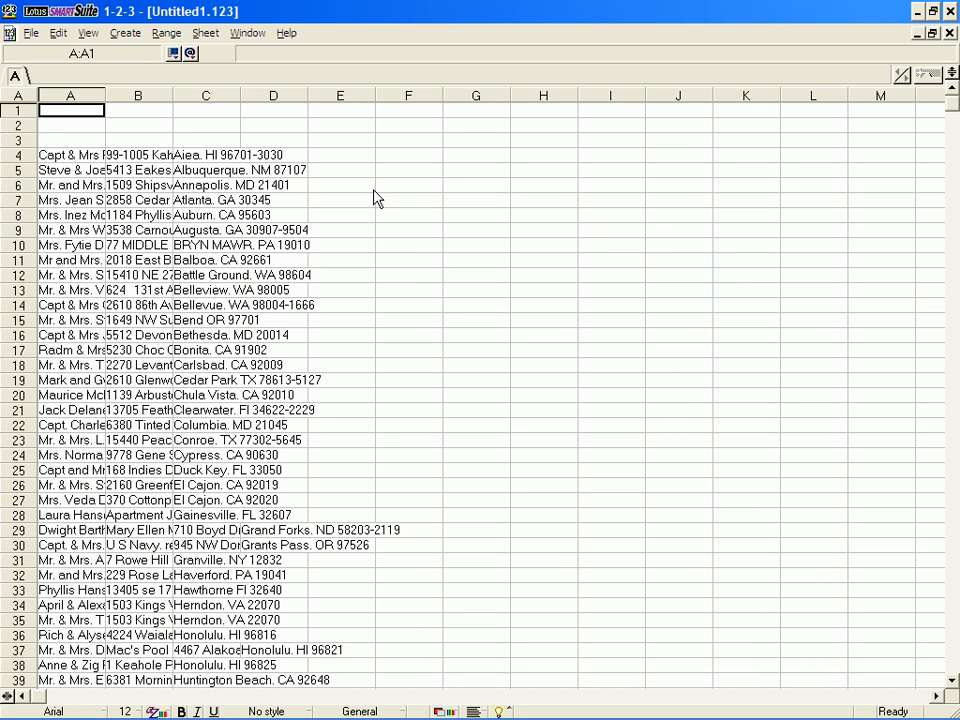
Step: Fit the widths of columns A through D to their contents
double_click(105, 91)
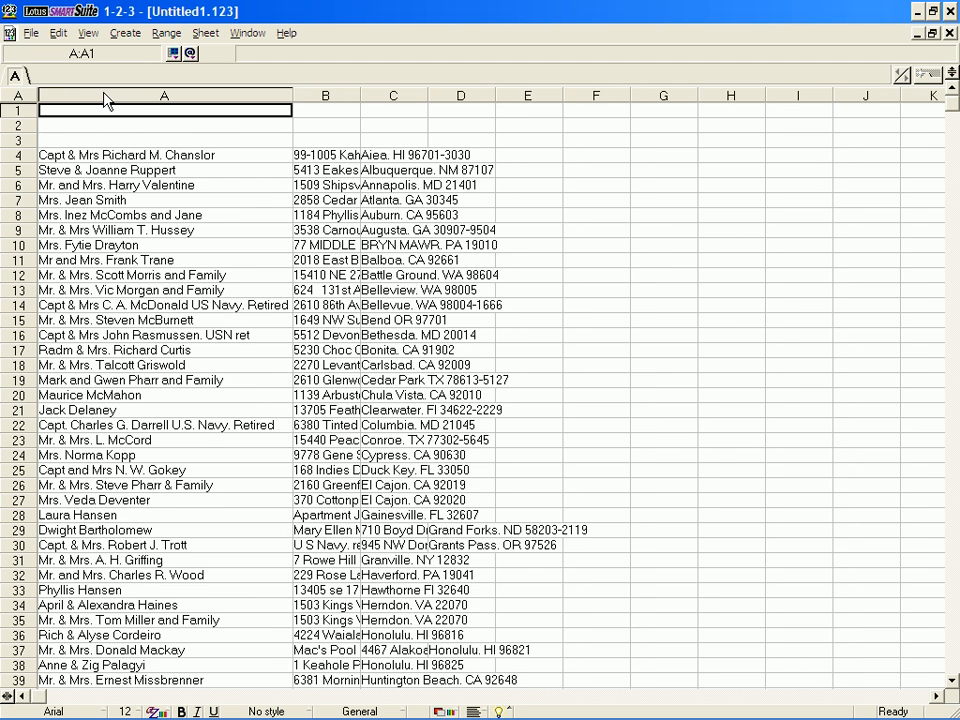
double_click(361, 95)
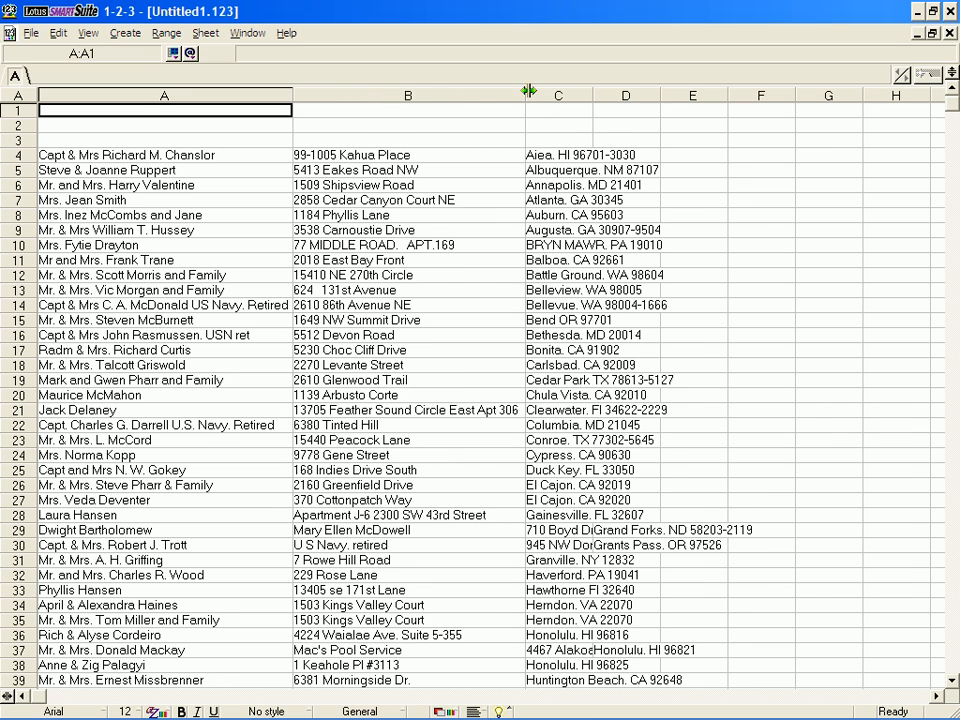
double_click(593, 95)
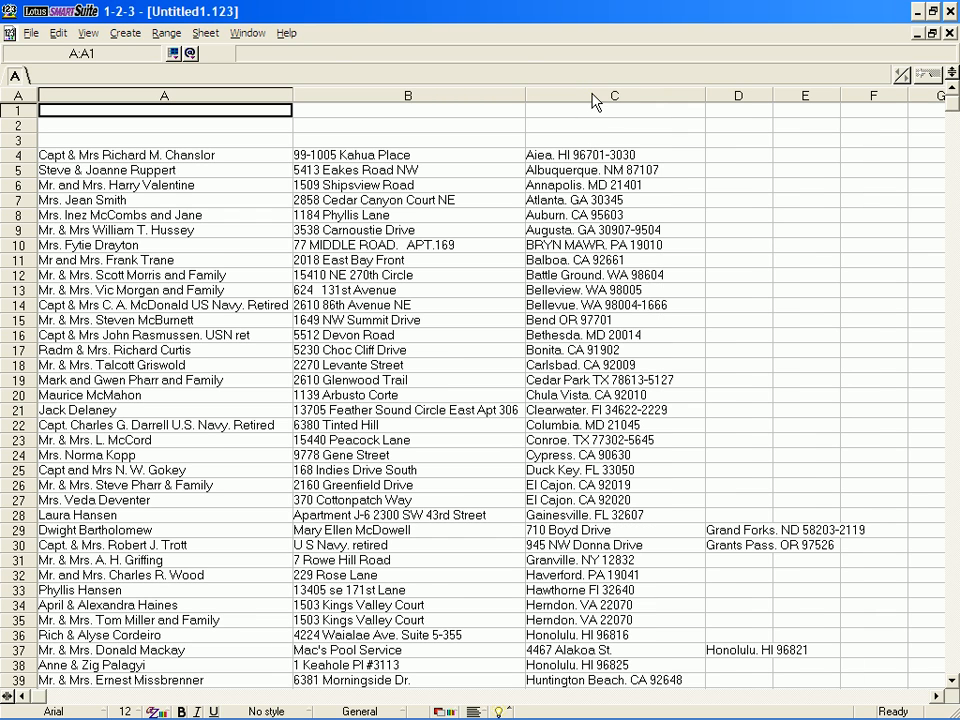
double_click(773, 92)
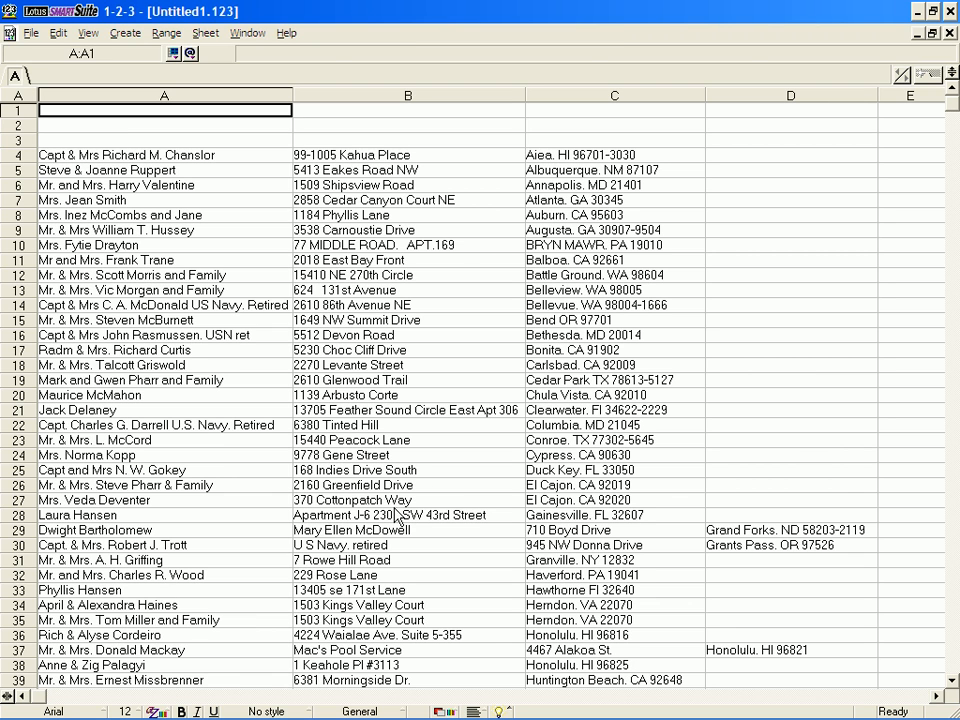
Step: Move the street and city entries in B4..C28 one column over, so that they start at C4
key(Right)
key(Down)
key(Down)
key(Down)
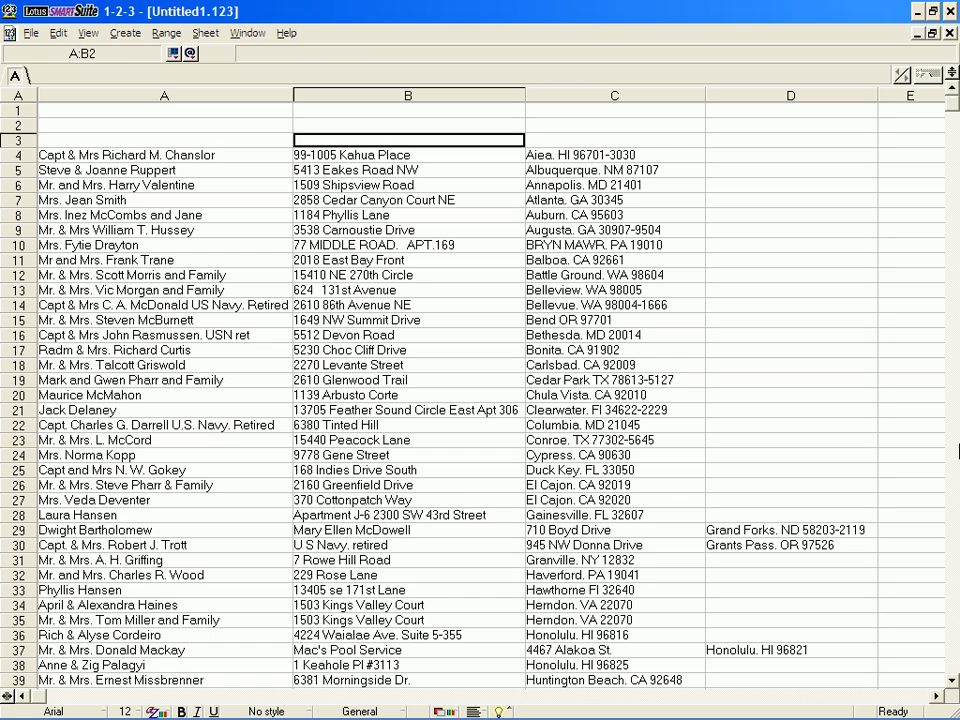
key(shift+Right)
key(shift+Down)
key(shift+Down)
key(shift+Down)
key(shift+Down)
key(shift+Down)
key(shift+Down)
key(shift+Down)
key(shift+Down)
key(shift+Down)
key(shift+Down)
key(shift+Down)
key(shift+Down)
key(shift+Down)
key(shift+Down)
key(shift+Down)
key(shift+Down)
key(shift+Down)
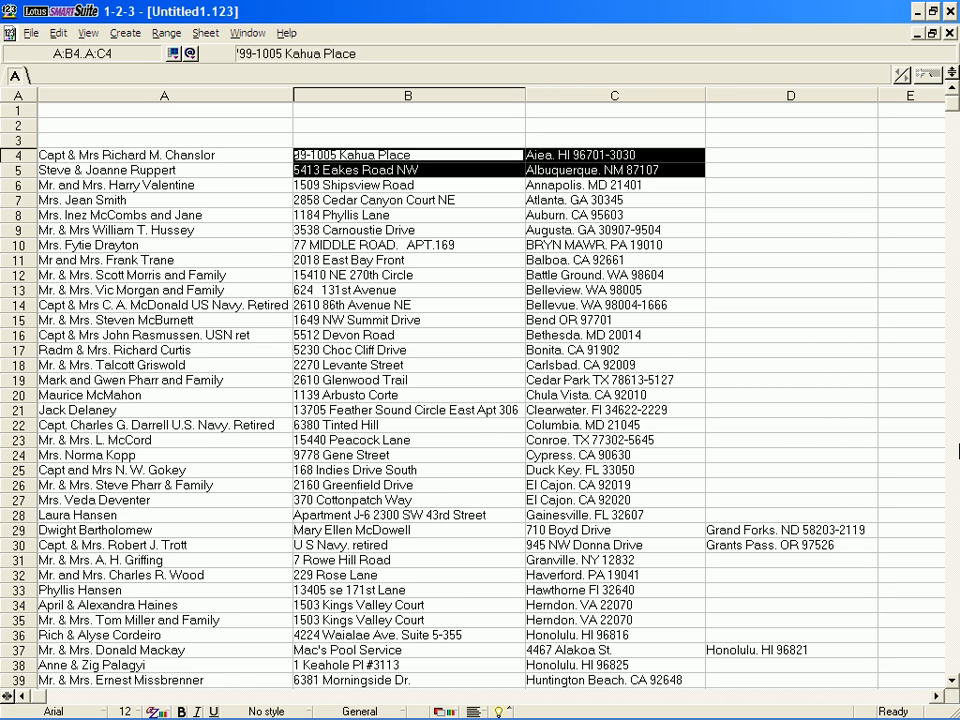
key(shift+Down)
key(shift+Down)
key(shift+Down)
key(shift+Down)
key(shift+Down)
key(shift+Down)
key(shift+Down)
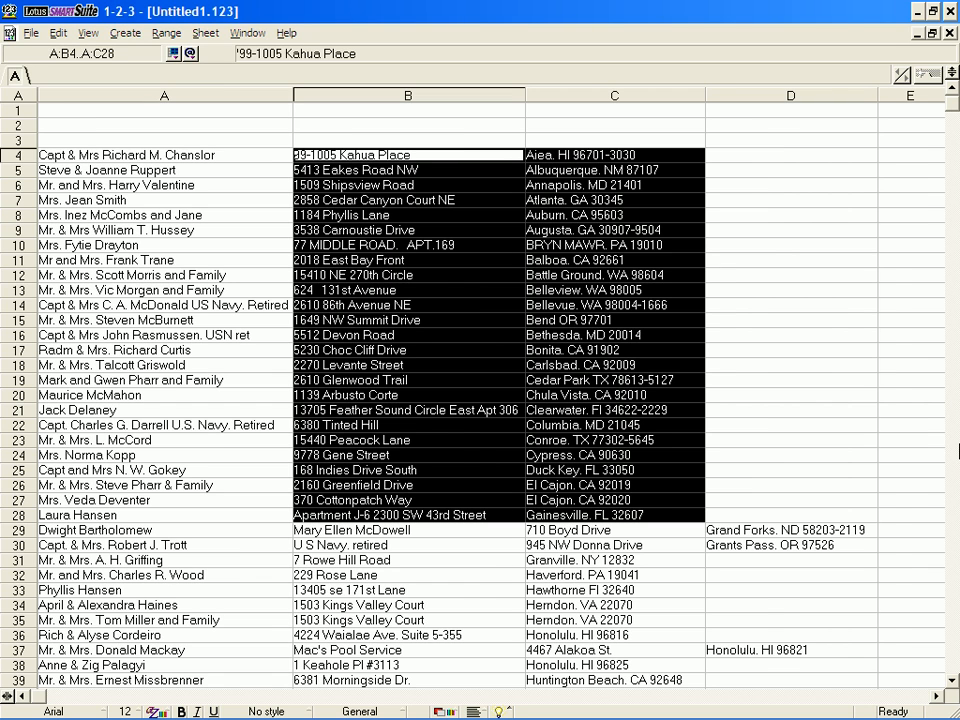
key(ctrl+c)
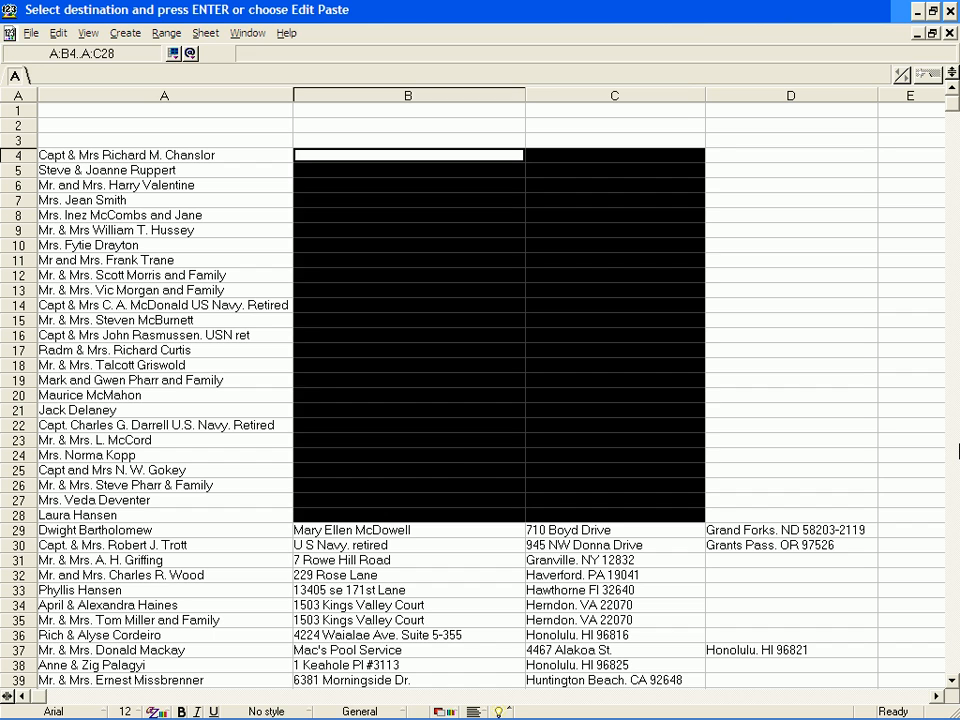
key(Right)
key(Return)
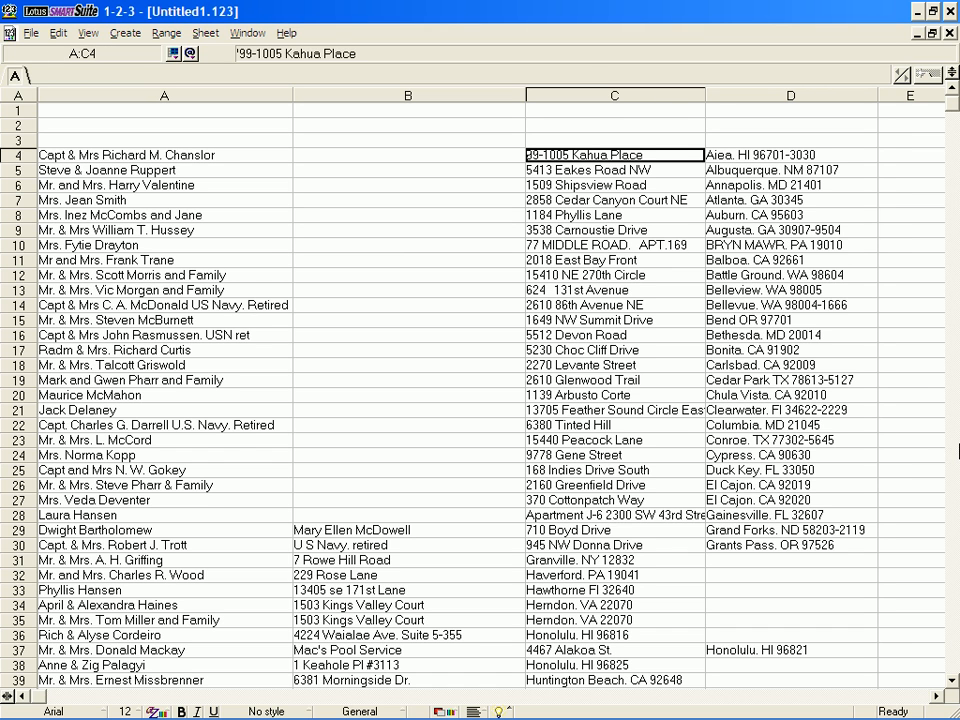
key(Right)
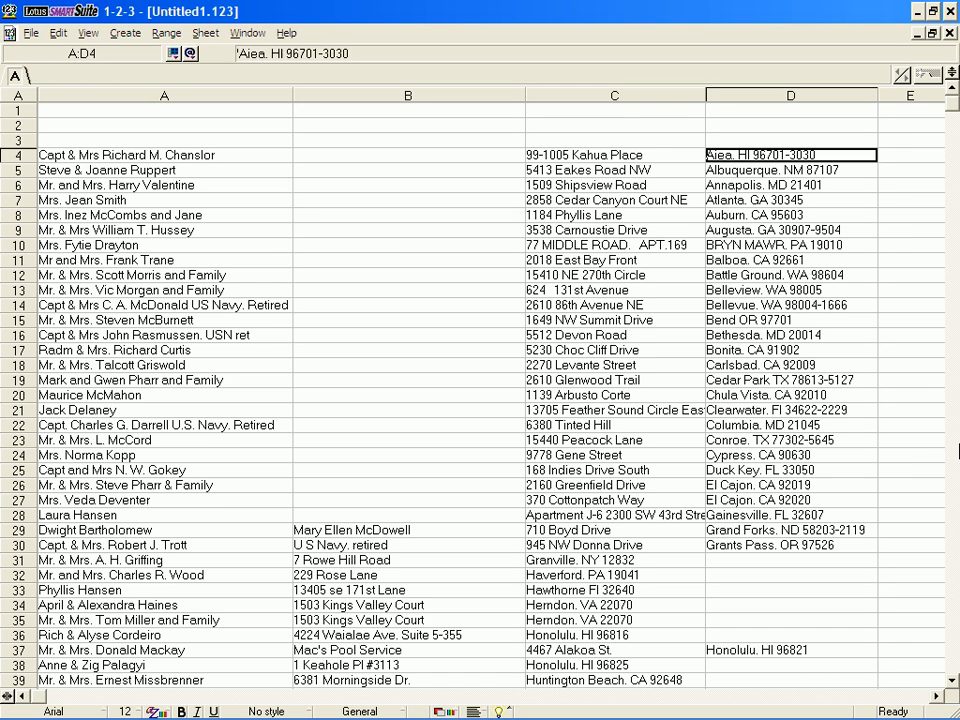
Step: Move the street and city entries in B31..C36 one column over, so that they start at C31
key(Down)
key(Down)
key(Down)
key(Down)
key(Down)
key(Down)
key(Down)
key(Down)
key(Down)
key(Down)
key(Down)
key(Down)
key(Down)
key(Down)
key(Down)
key(Down)
key(Down)
key(Down)
key(Down)
key(Down)
key(Down)
key(Down)
key(Down)
key(Down)
key(Down)
key(Down)
key(Down)
key(Down)
key(Up)
key(Left)
key(Left)
key(Left)
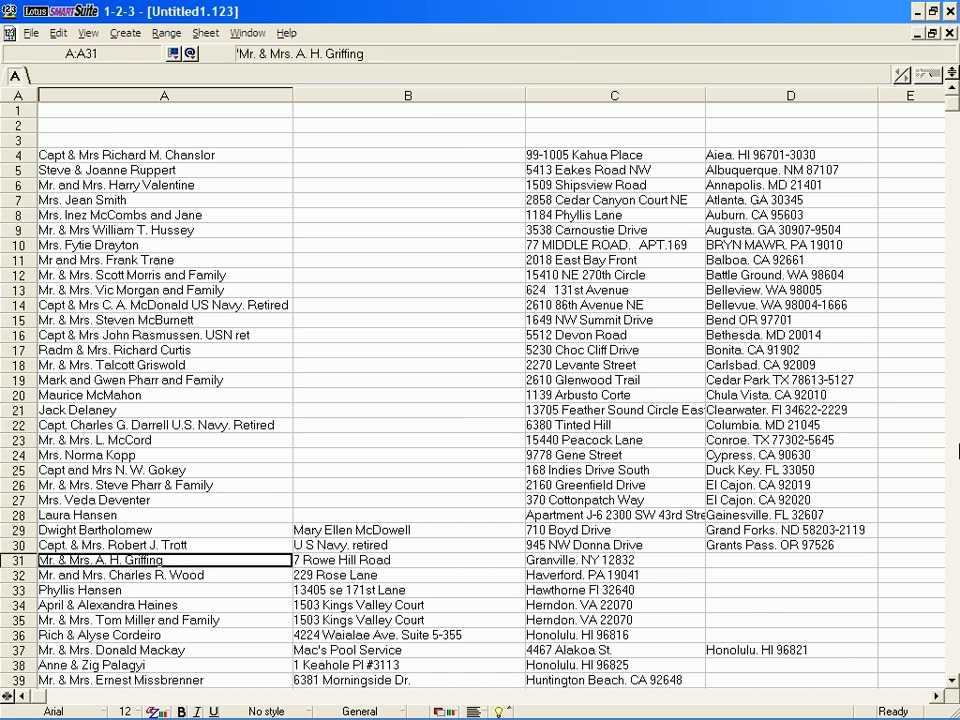
key(Right)
key(shift+Right)
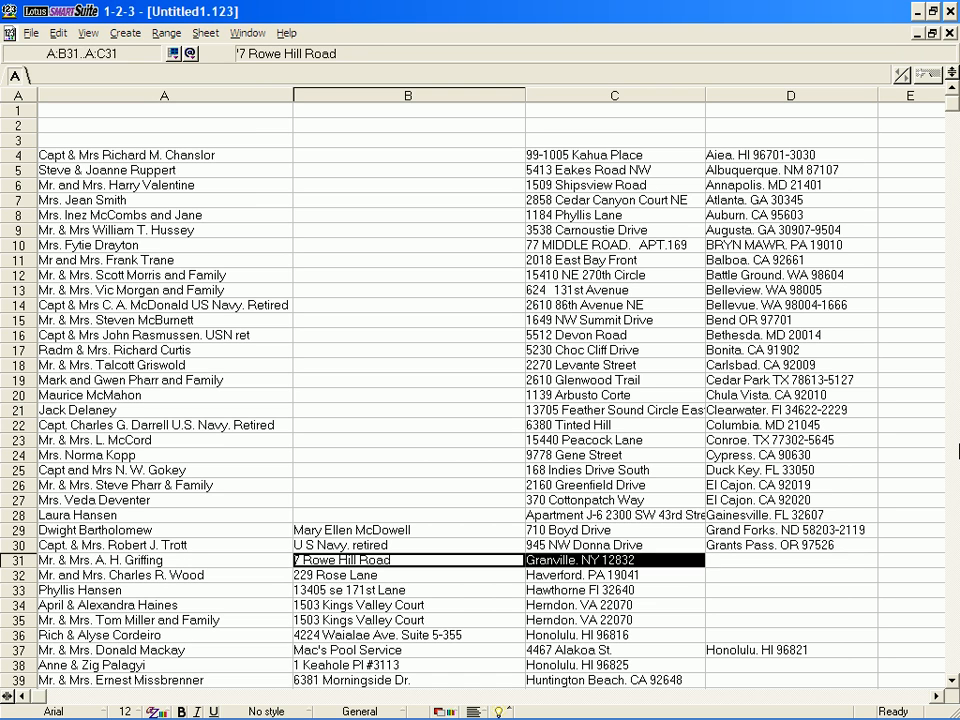
key(shift+Down)
key(shift+Down)
key(shift+Down)
key(shift+Down)
key(shift+Down)
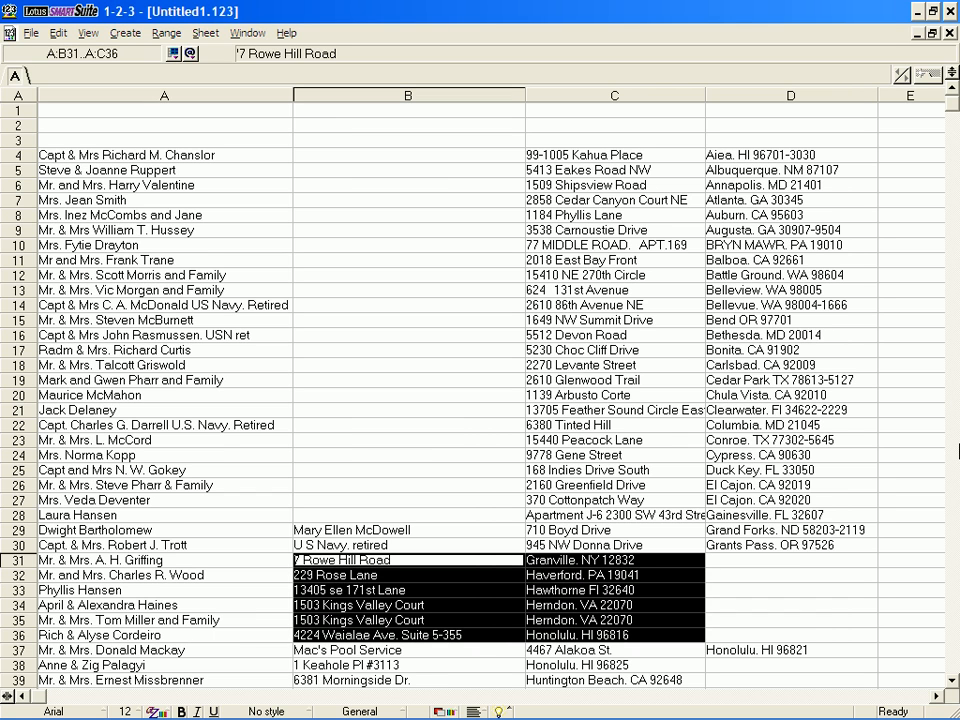
key(ctrl+x)
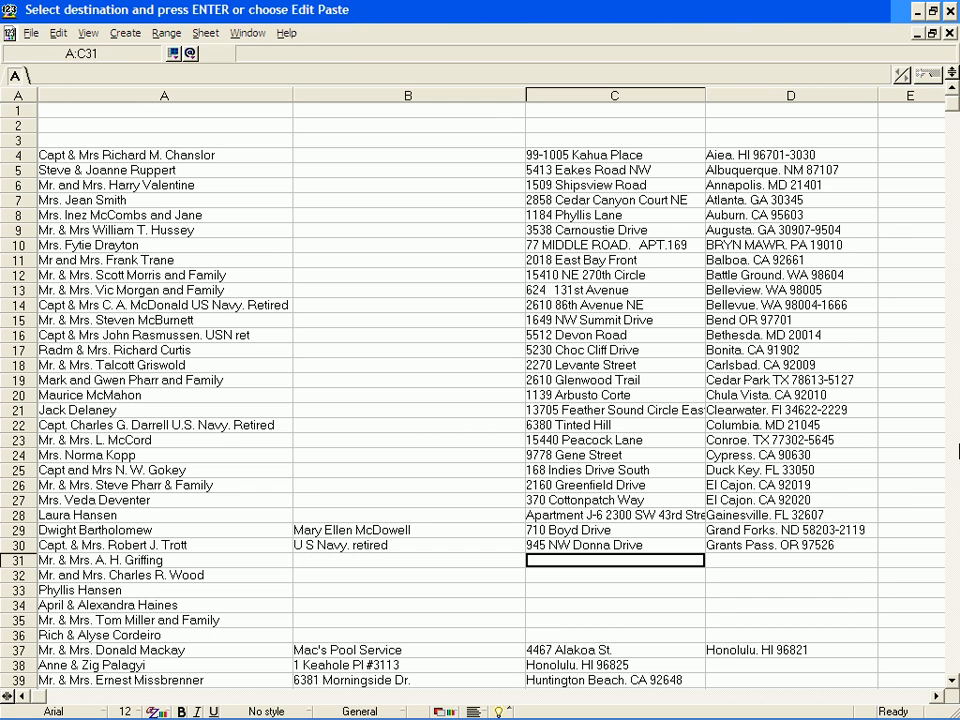
key(Return)
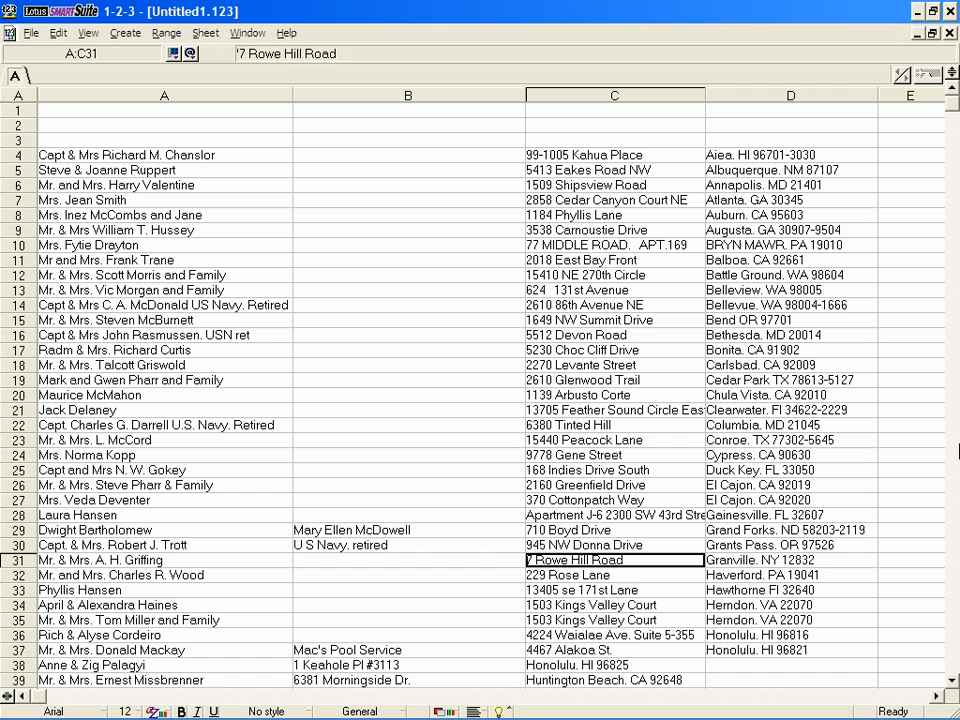
Step: Look through the address list from the first rows to the end-of-file line, checking how entries line up across columns B to D
key(Right)
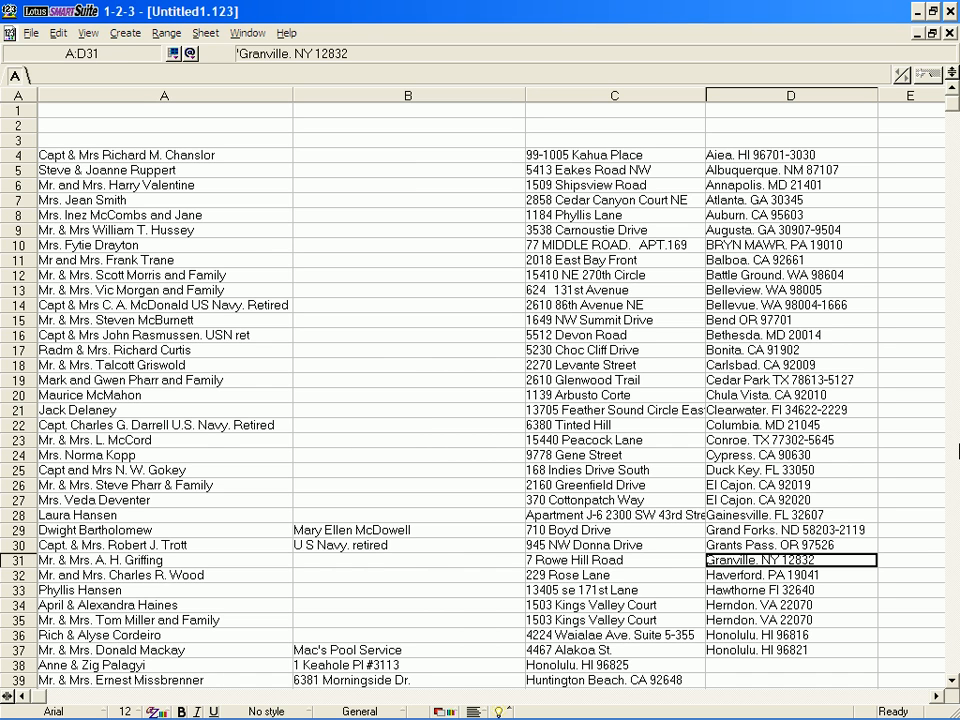
key(Up)
key(Up)
key(Up)
key(Up)
key(Up)
key(Up)
key(Up)
key(Up)
key(Up)
key(Up)
key(Up)
key(Up)
key(Up)
key(Up)
key(Up)
key(Up)
key(Up)
key(Up)
key(Up)
key(Up)
key(Down)
key(Down)
key(Down)
key(Down)
key(Down)
key(Down)
key(Down)
key(Down)
key(Down)
key(Down)
key(Down)
key(Down)
key(Down)
key(Down)
key(Down)
key(Down)
key(Down)
key(Down)
key(Down)
key(Down)
key(Down)
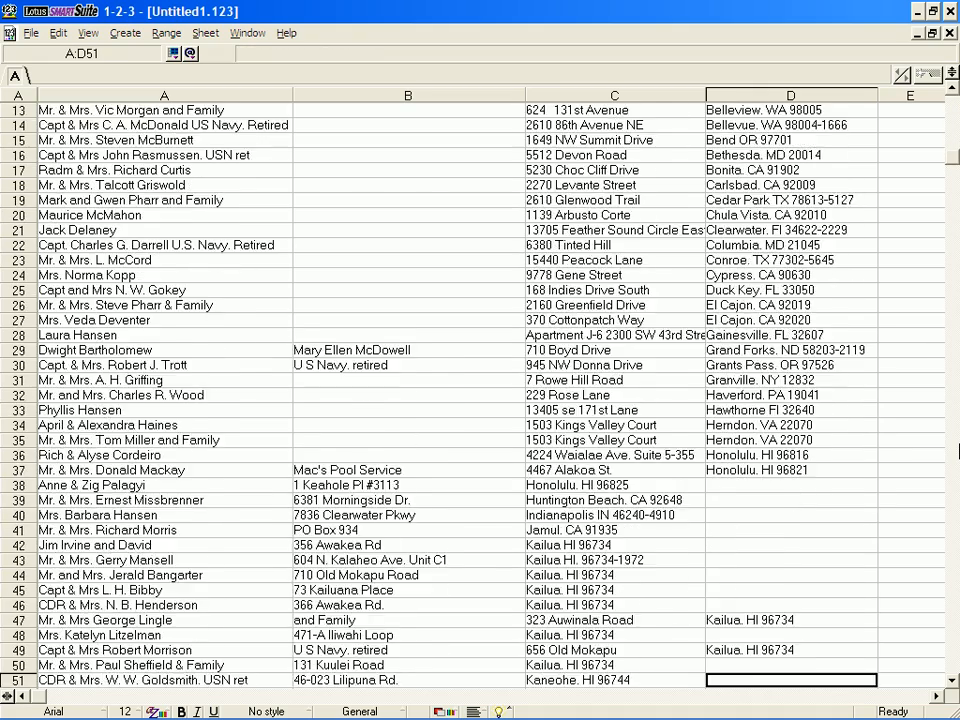
scroll(480, 390, down, 11)
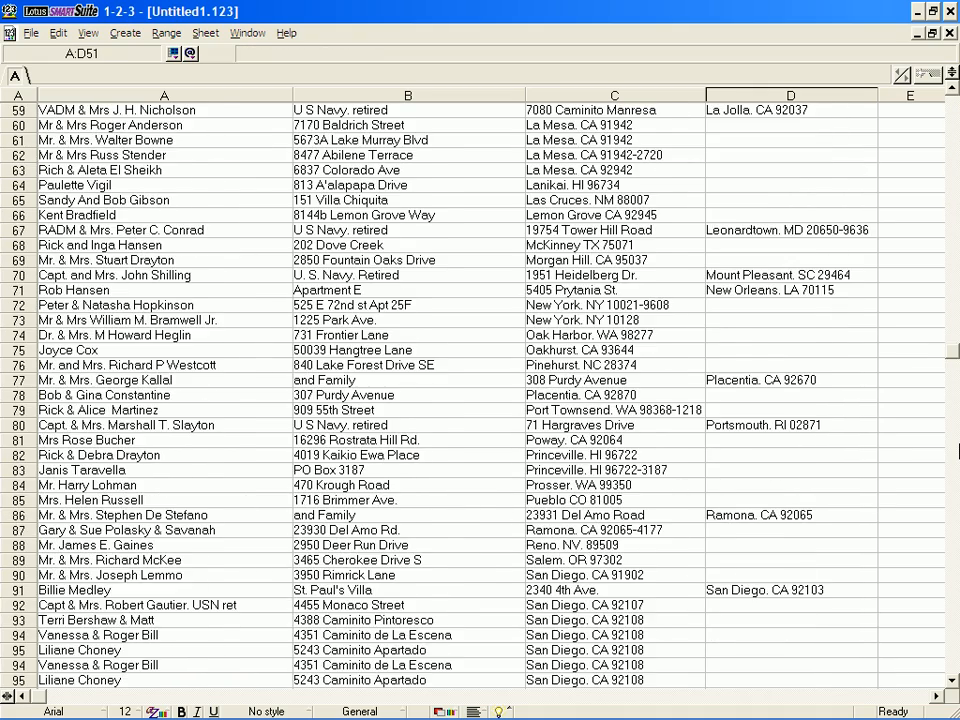
scroll(480, 390, down, 11)
key(Down)
key(Down)
key(Down)
key(Down)
key(Down)
key(Down)
key(Down)
key(Down)
key(Down)
key(Down)
key(Down)
key(Down)
key(Down)
key(Down)
key(Down)
key(Down)
key(Down)
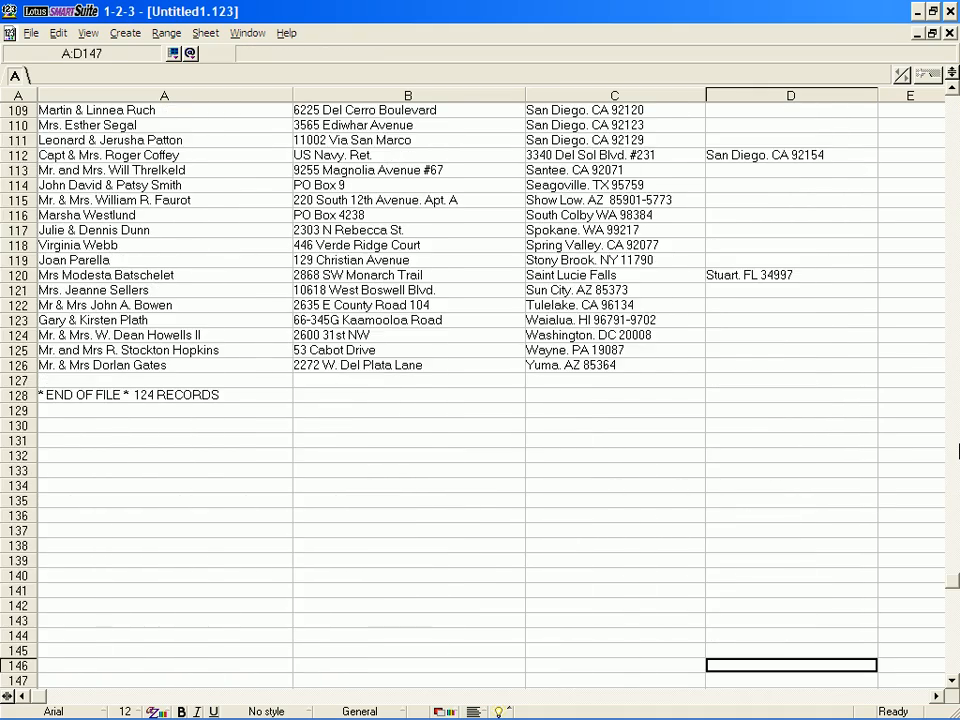
key(Up)
key(Up)
key(Up)
key(Up)
key(Up)
key(Up)
key(Up)
key(Up)
key(Up)
key(Up)
key(Up)
key(Up)
key(Up)
key(Up)
key(Up)
key(Up)
key(Up)
key(Up)
key(Up)
key(Up)
scroll(480, 390, up, 20)
scroll(480, 390, up, 9)
scroll(480, 390, up, 3)
click(791, 110)
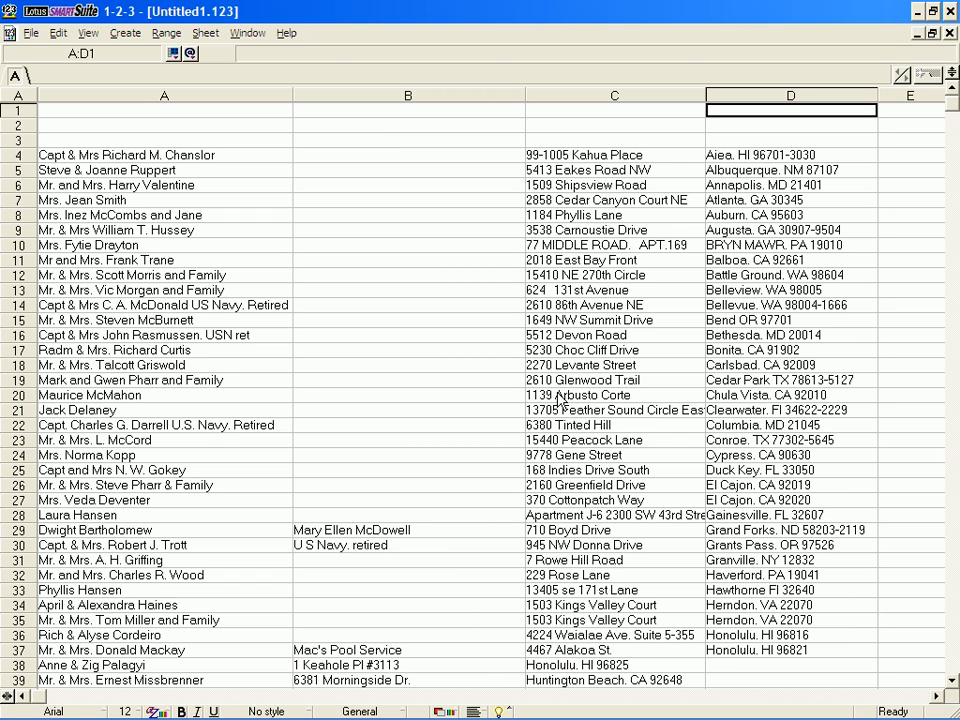
Step: Show Microsoft Excel files in the NB230000 folder and open xms list rectified 10-06.XLS with read-only access
click(32, 36)
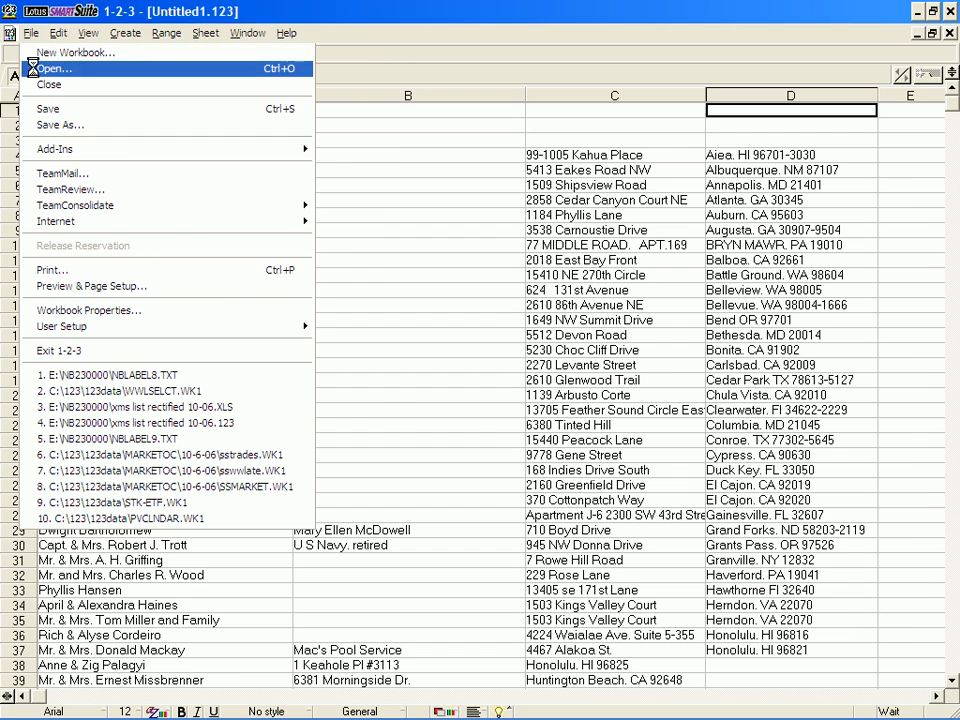
click(30, 67)
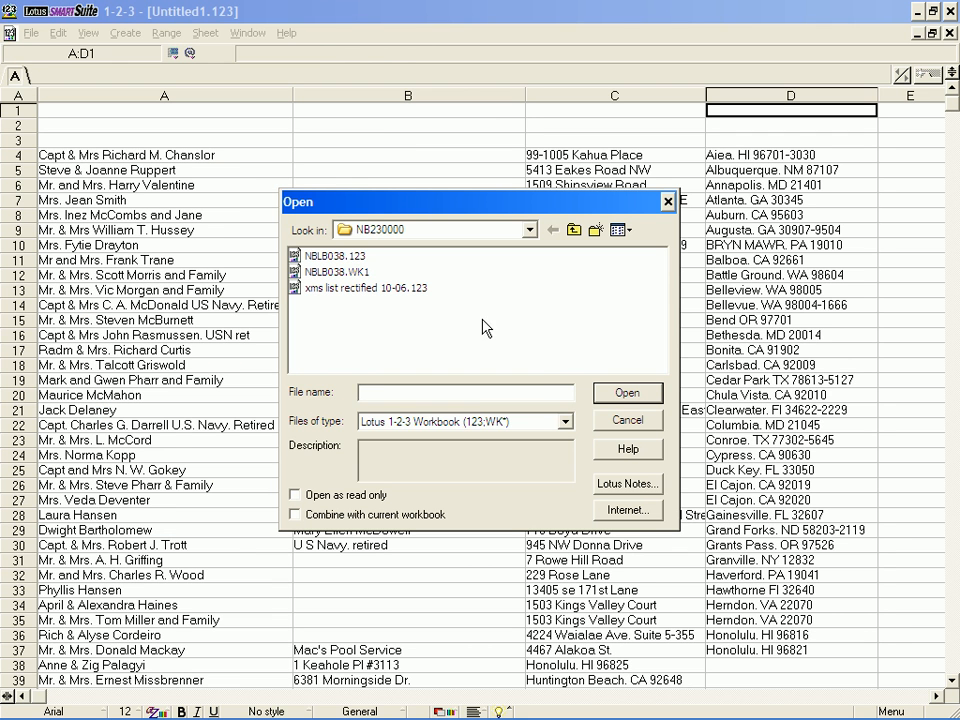
click(565, 422)
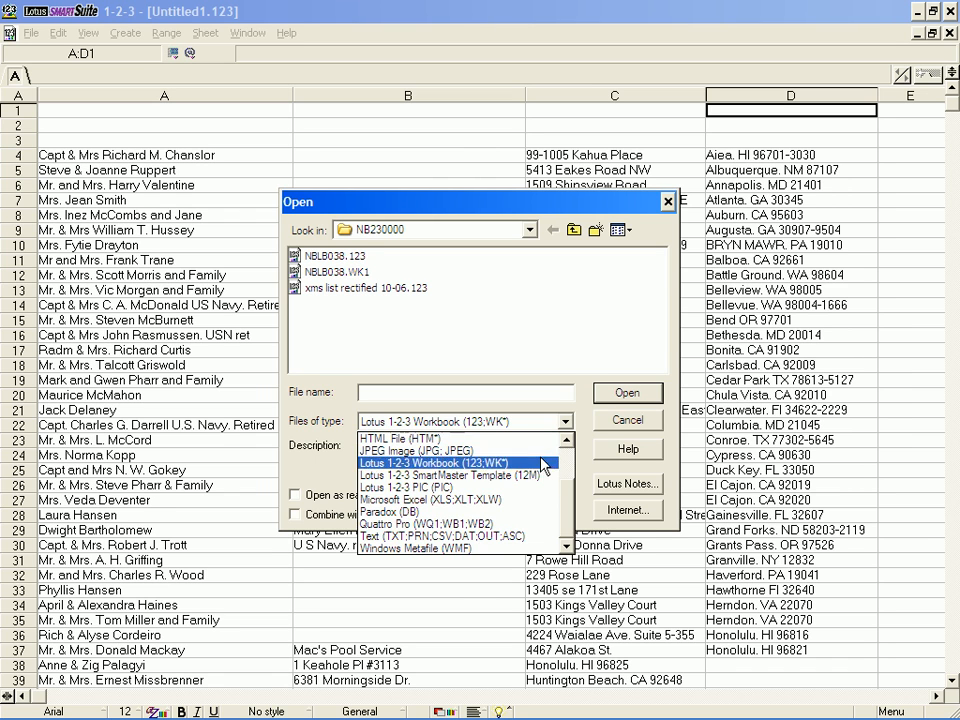
click(470, 499)
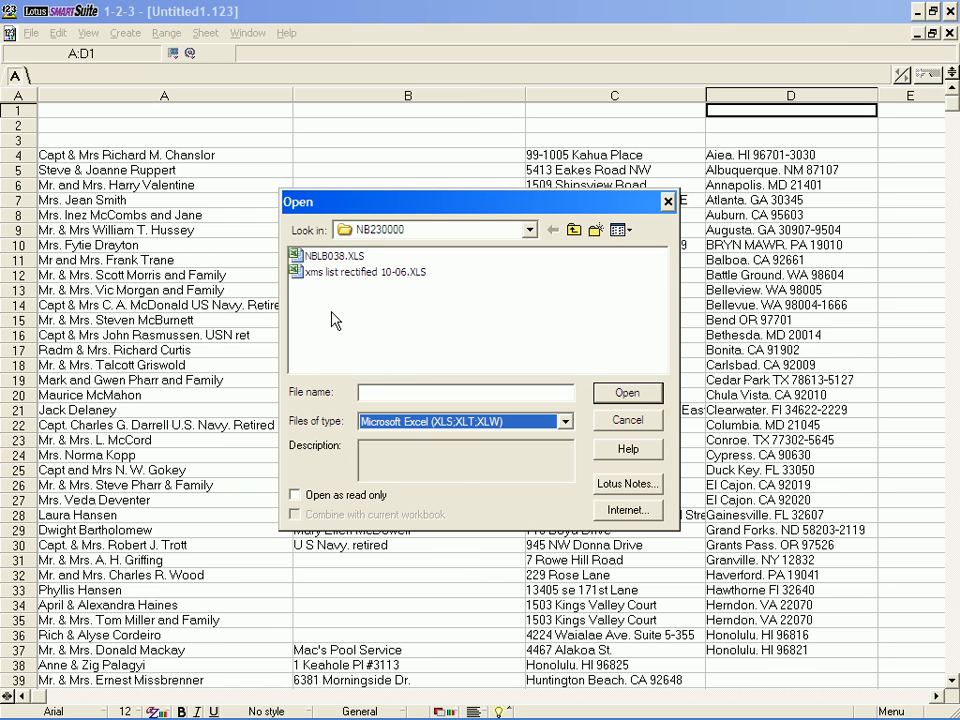
double_click(303, 271)
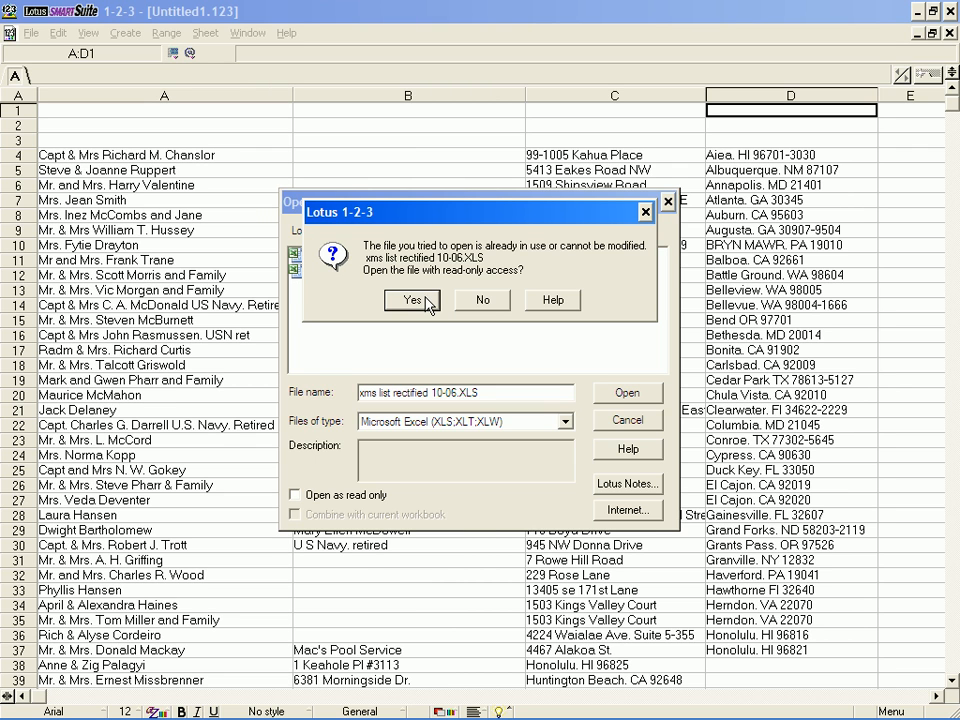
click(414, 302)
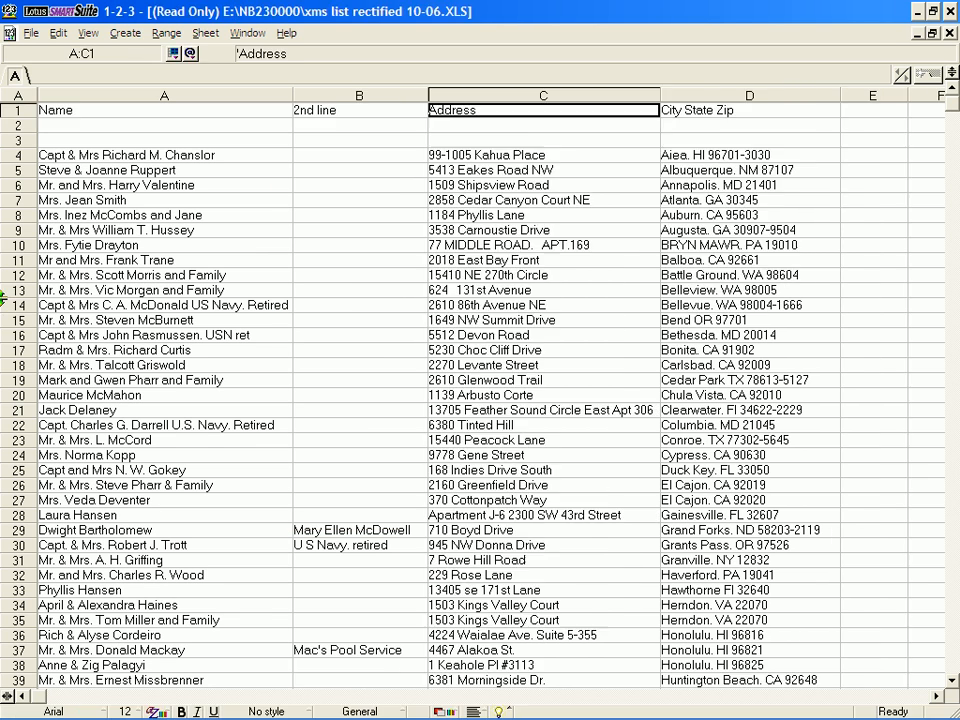
Step: Examine the Name, 2nd line, Address and City State Zip columns of the rectified list down to its last record
click(350, 262)
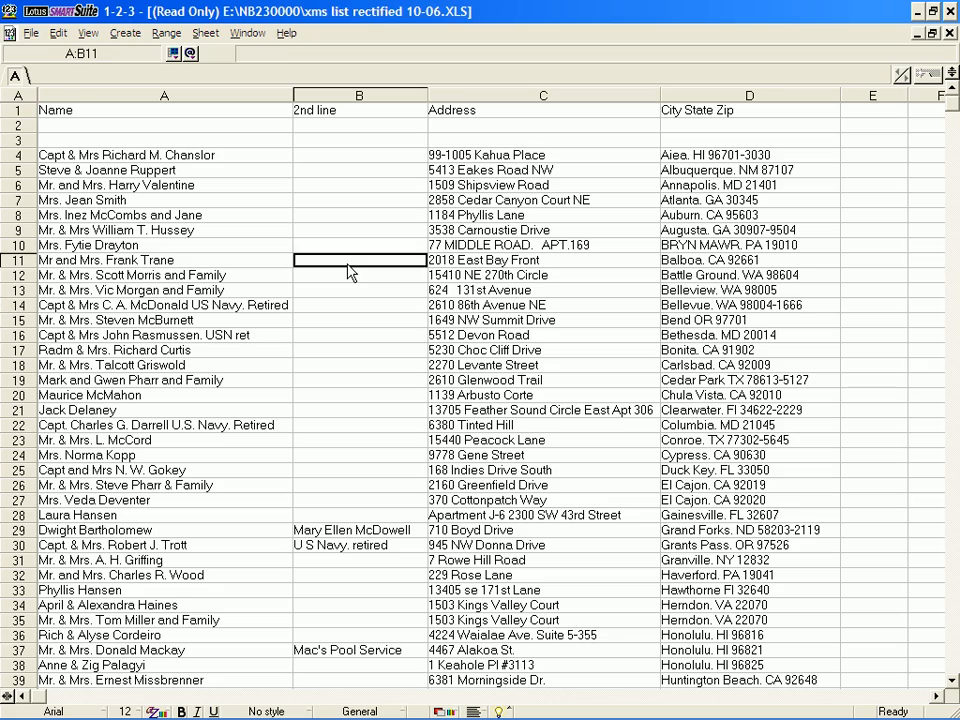
scroll(350, 272, down, 3)
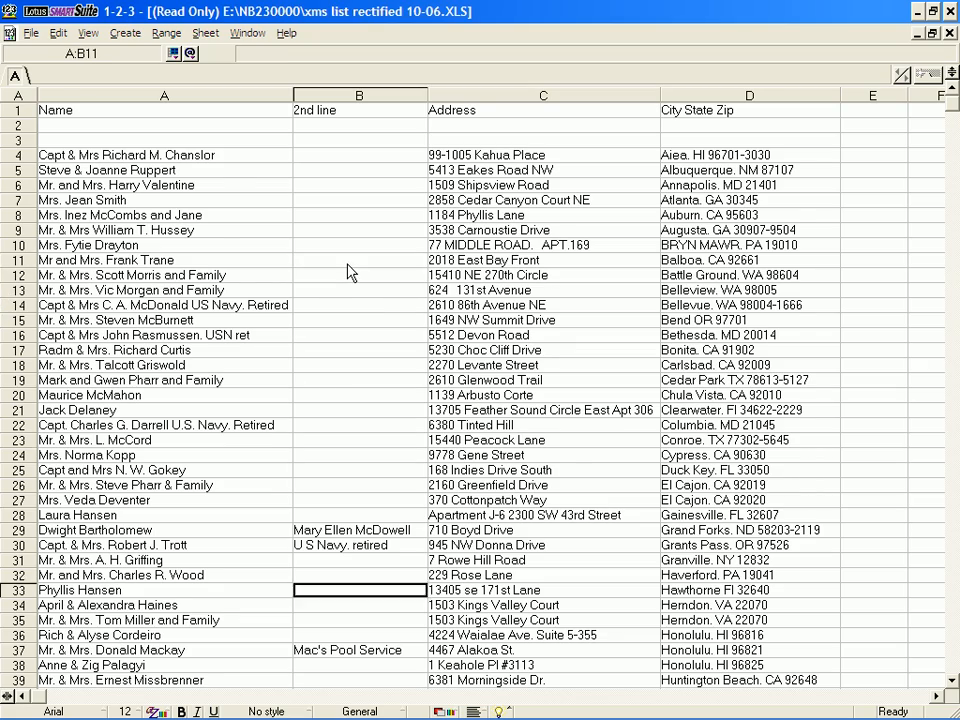
scroll(350, 272, down, 20)
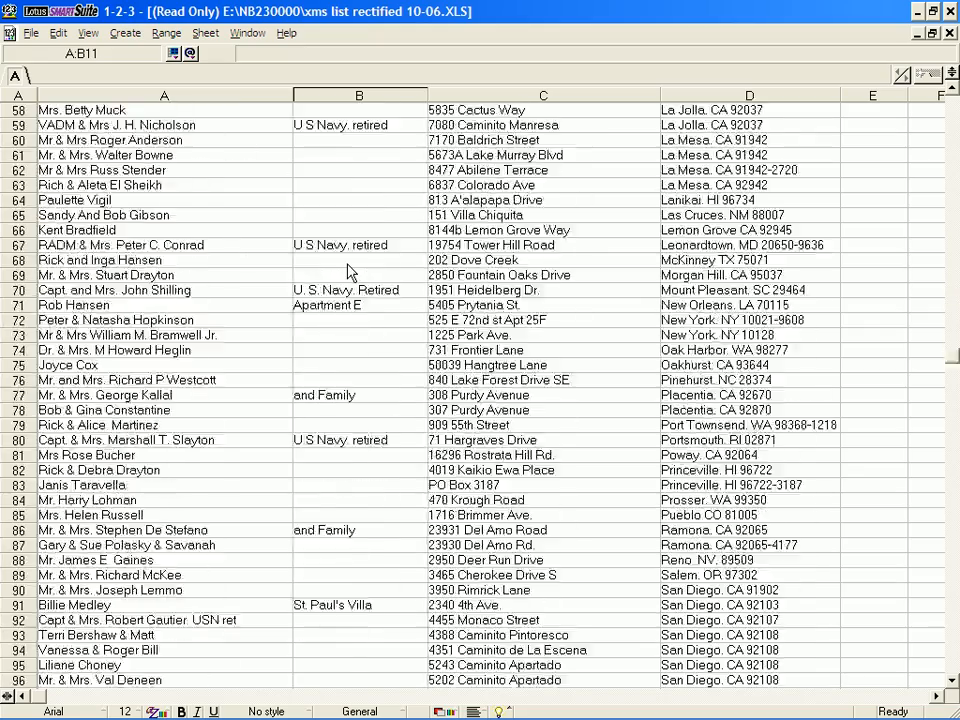
scroll(350, 272, down, 10)
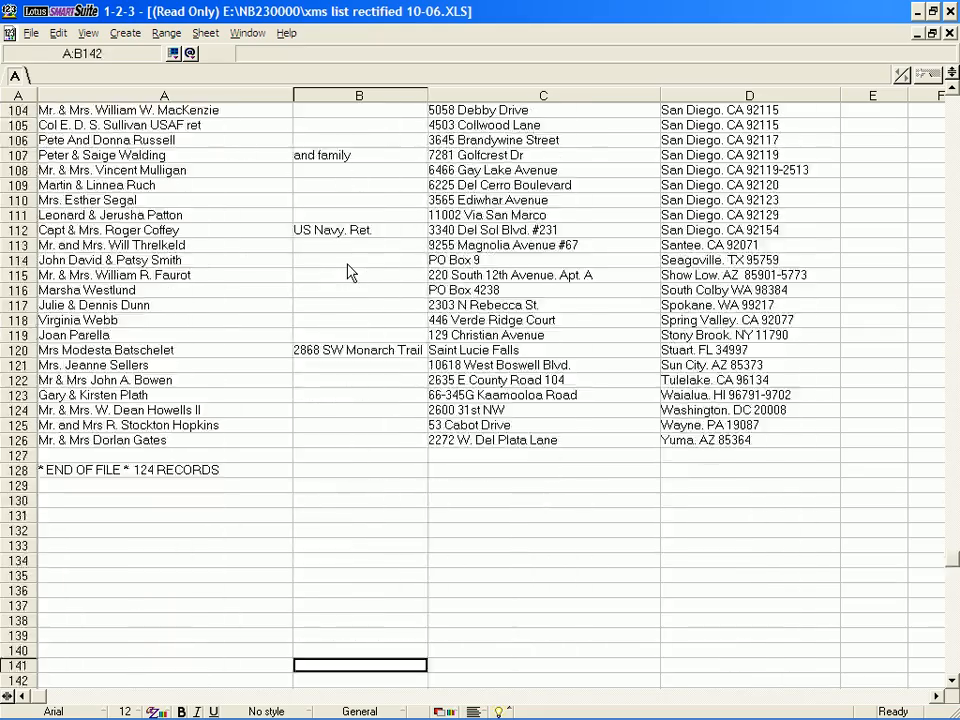
scroll(350, 272, up, 10)
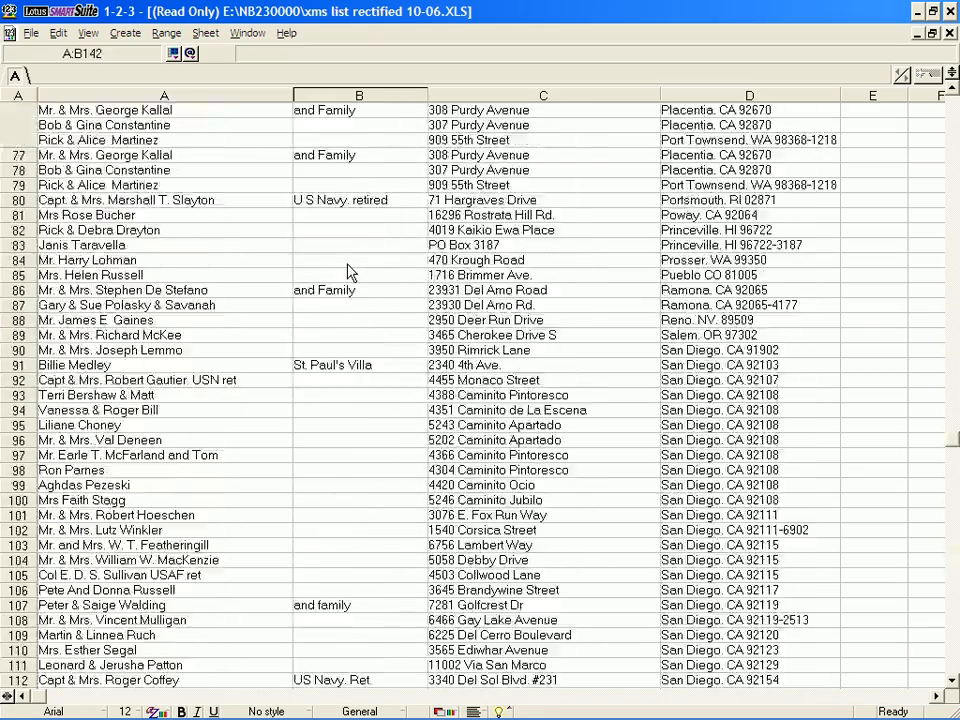
scroll(350, 272, up, 10)
scroll(350, 272, up, 13)
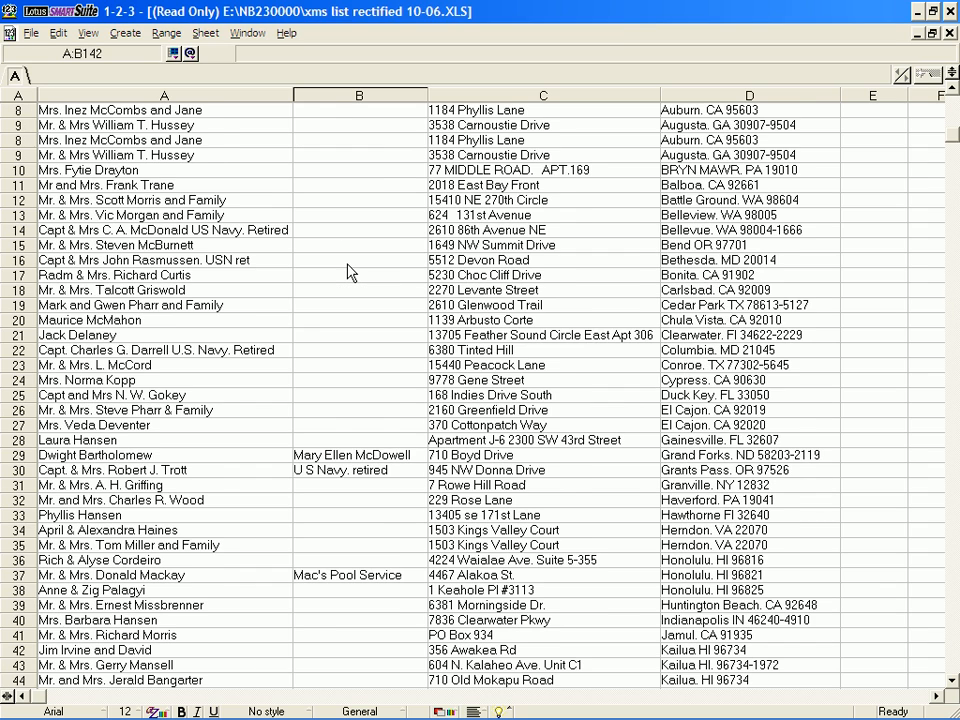
scroll(350, 272, up, 3)
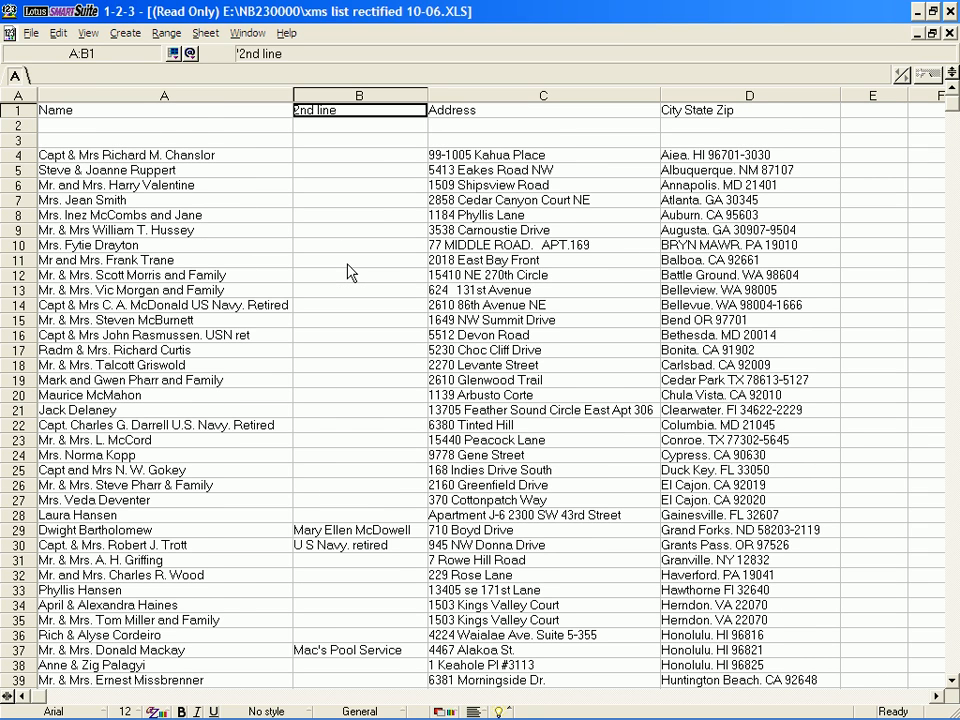
key(Down)
key(Down)
key(Down)
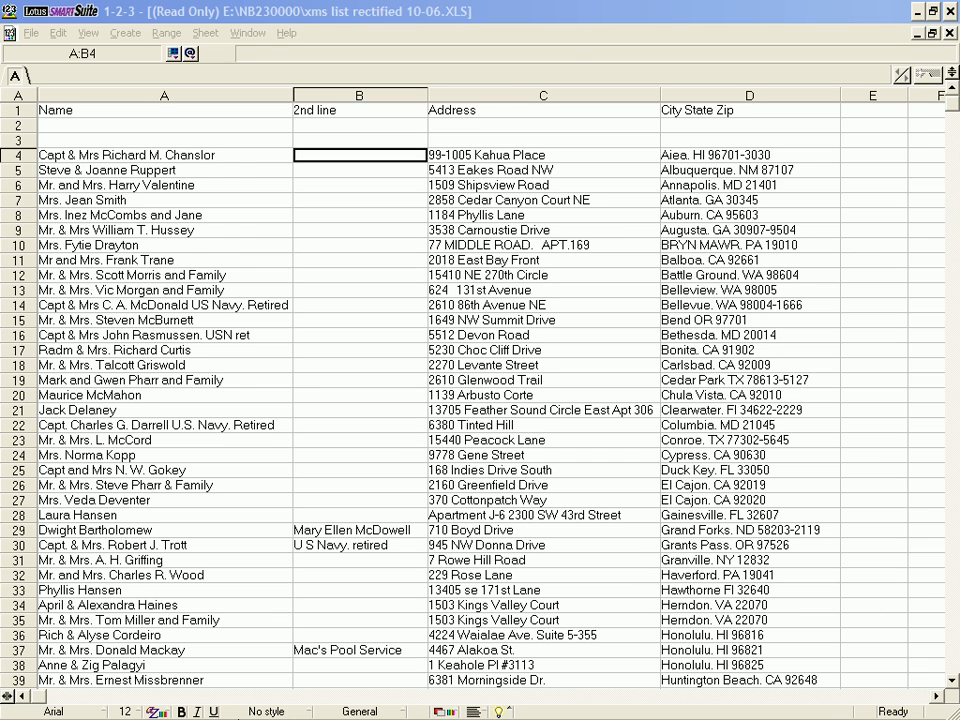
Step: Switch to the HOW TO PRINT LABELS FOR YOUR HOLIDAY CARDS document in Word and create a new blank document
key(super)
click(354, 684)
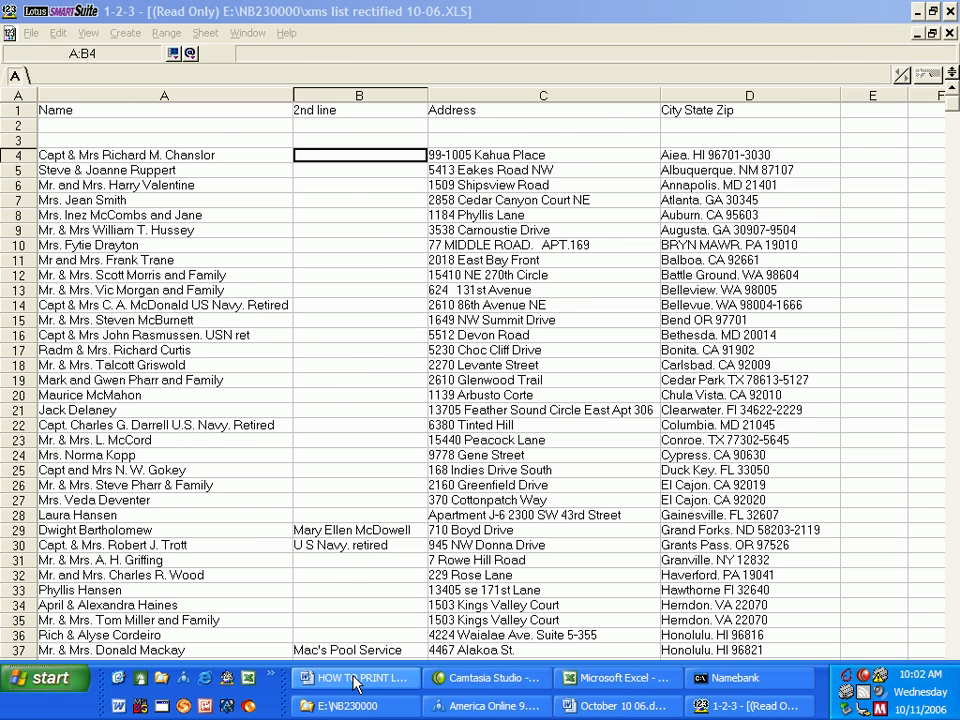
click(354, 684)
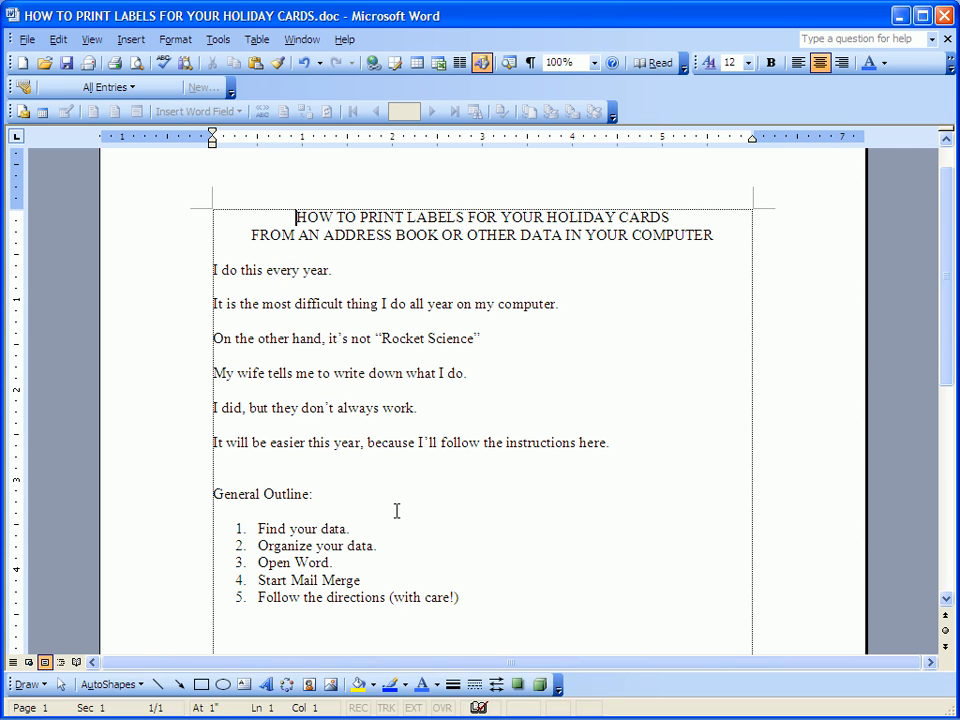
click(27, 40)
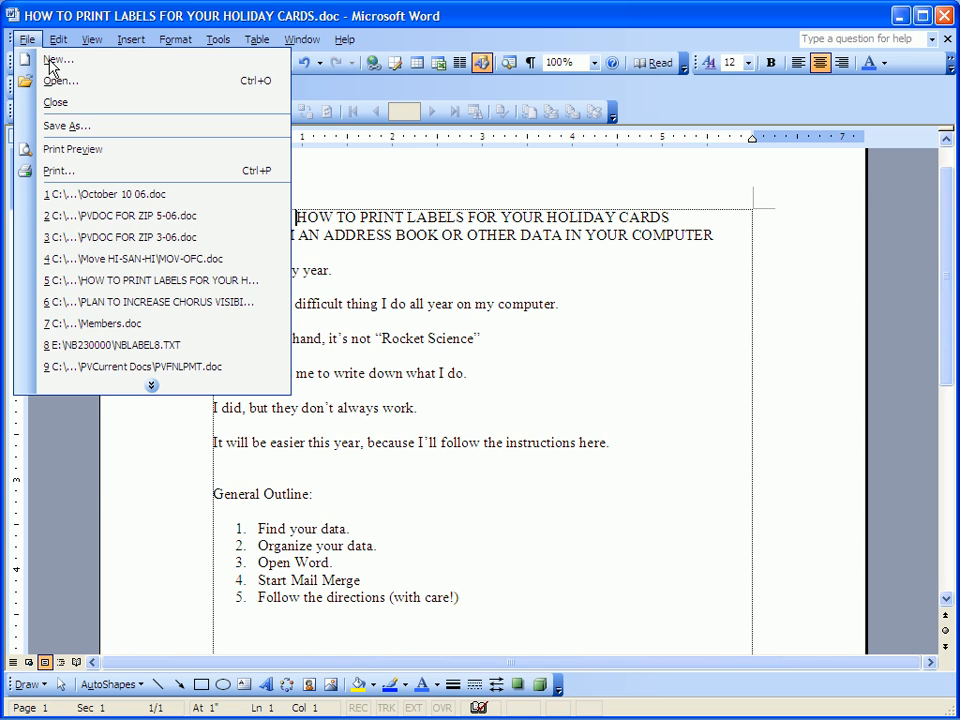
click(50, 63)
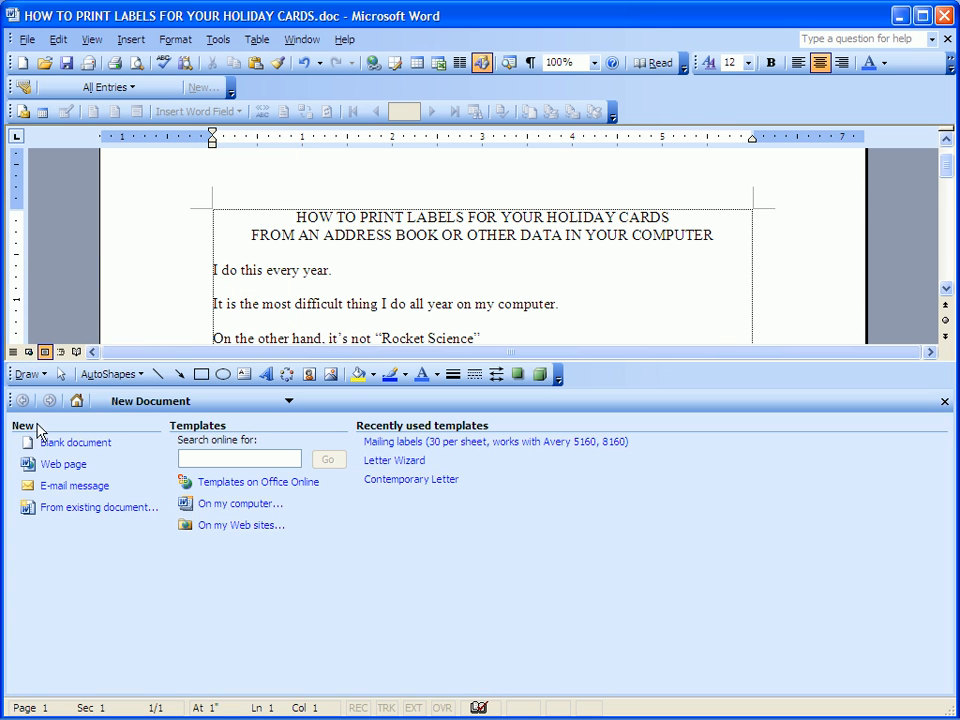
click(55, 443)
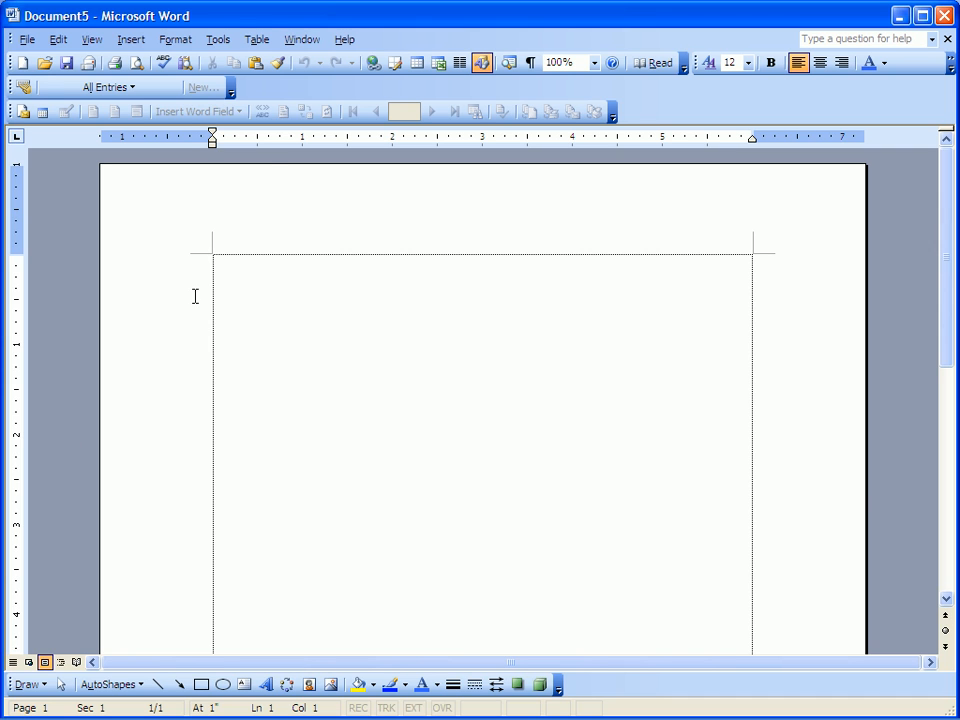
Step: Start a mail merge in the blank document with Labels as document type and continue to the starting document stage
click(216, 40)
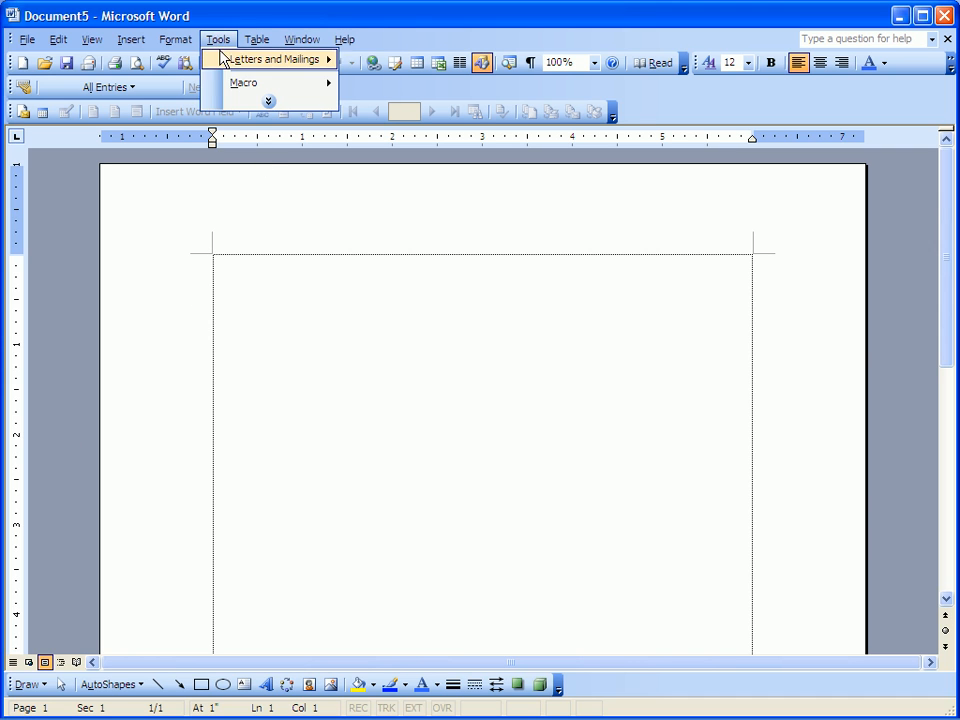
mouse_move(236, 62)
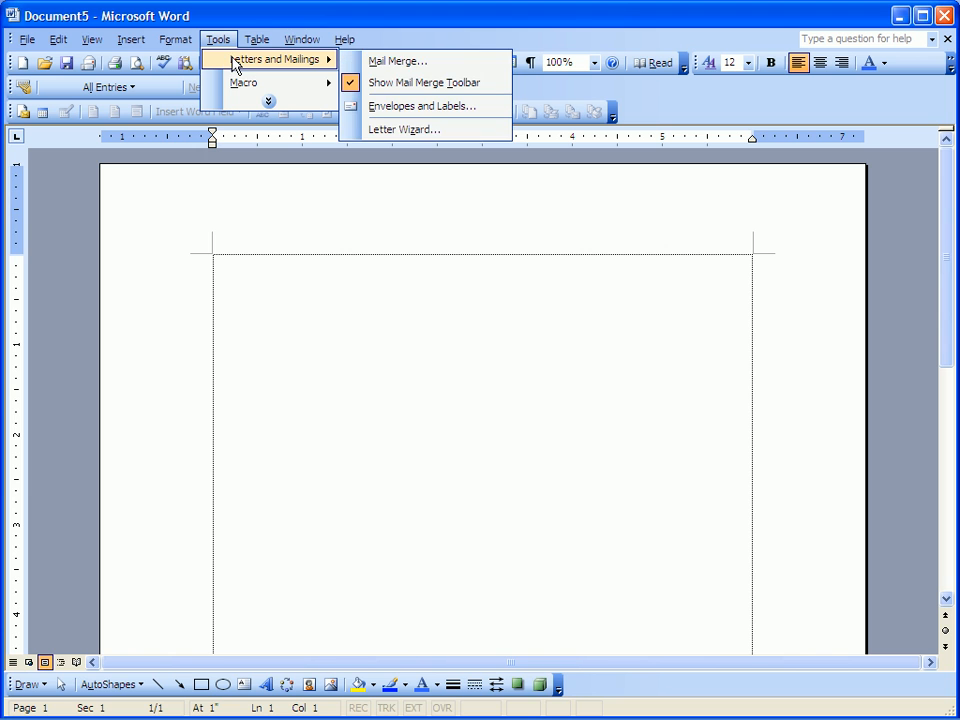
click(415, 66)
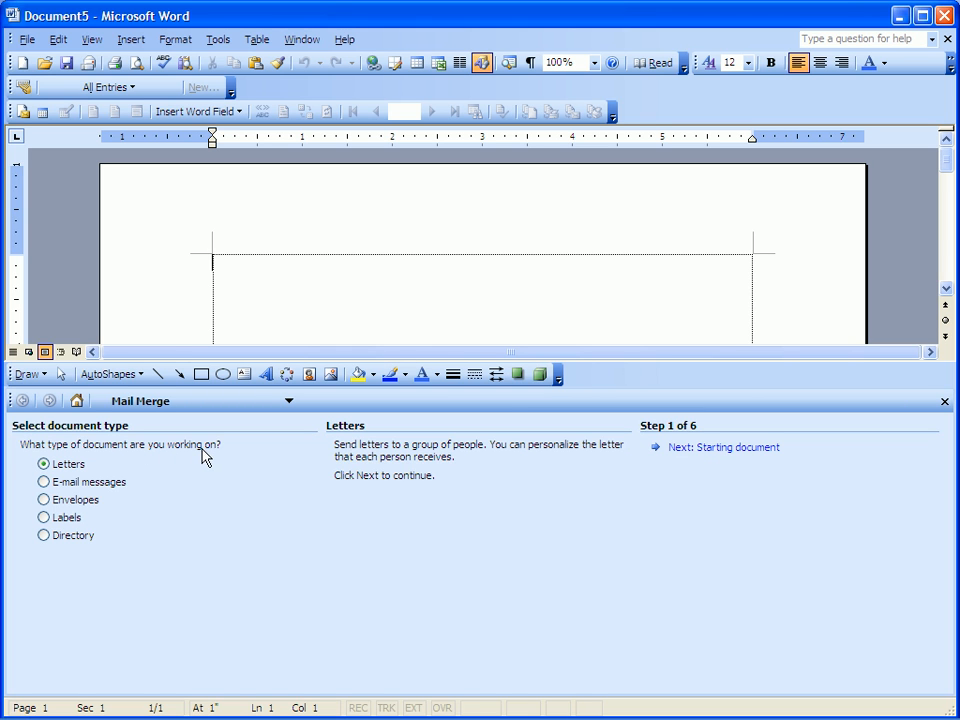
click(45, 518)
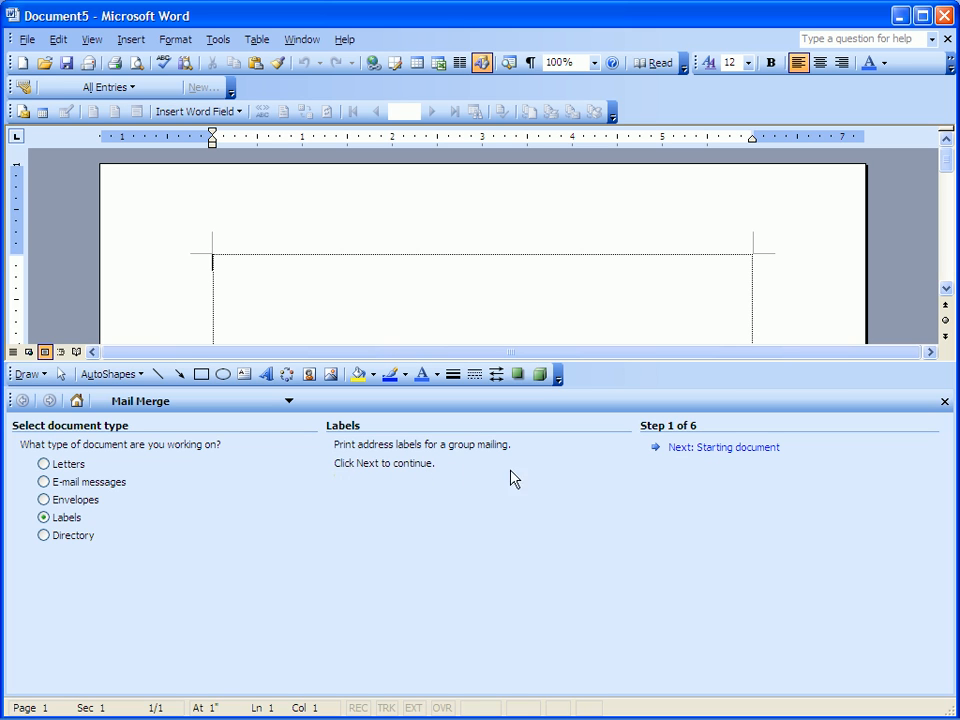
click(680, 450)
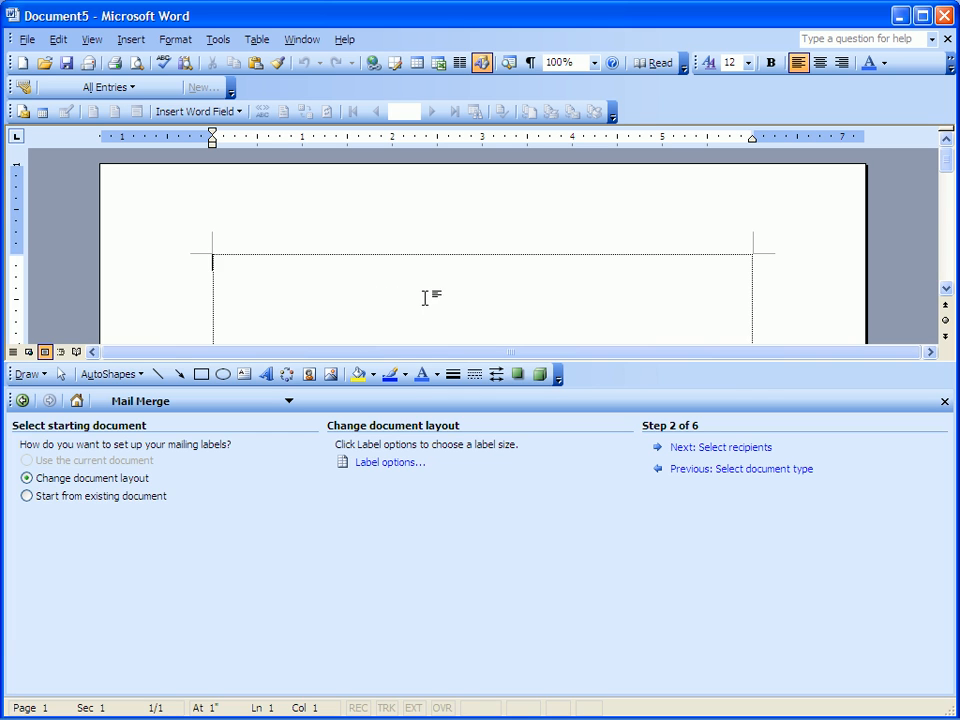
Step: Lay out the document as a label sheet using the Avery standard product 5260 - Address
click(384, 466)
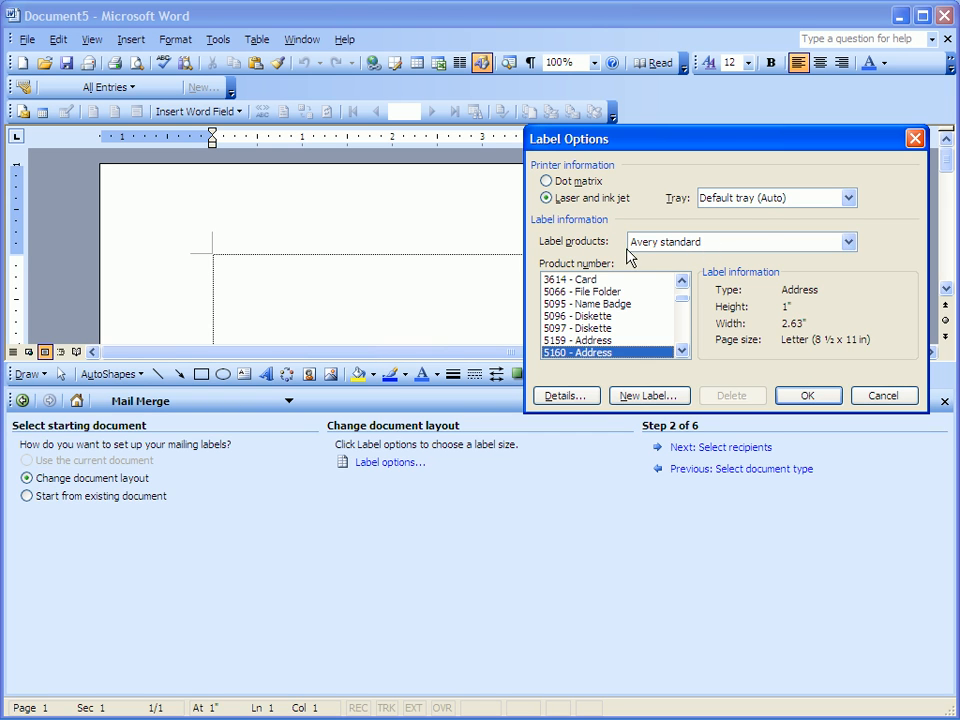
click(848, 244)
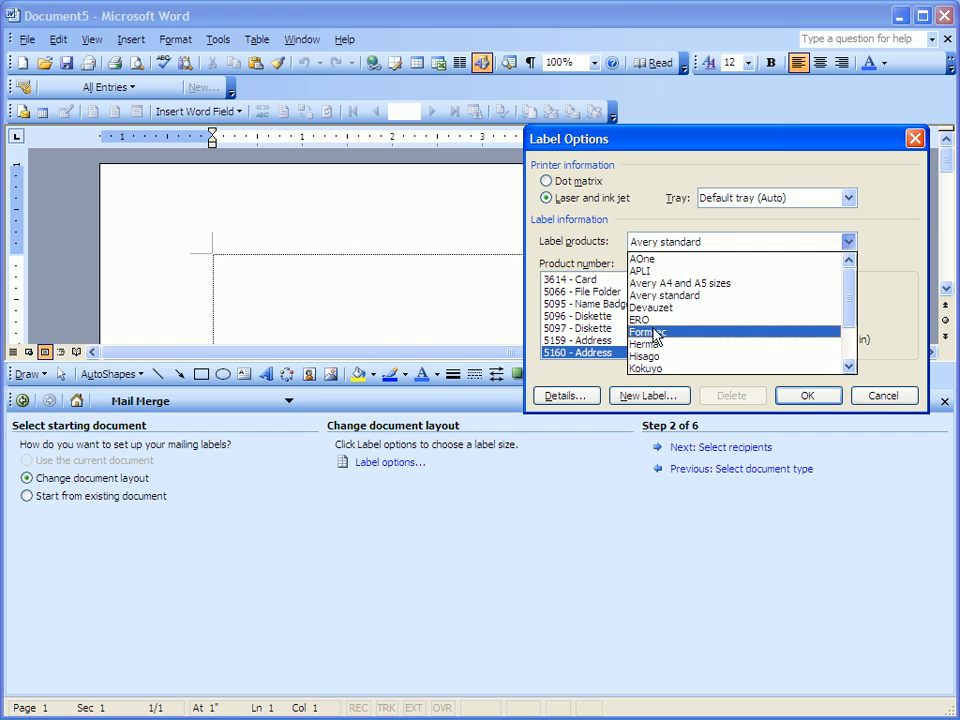
click(645, 297)
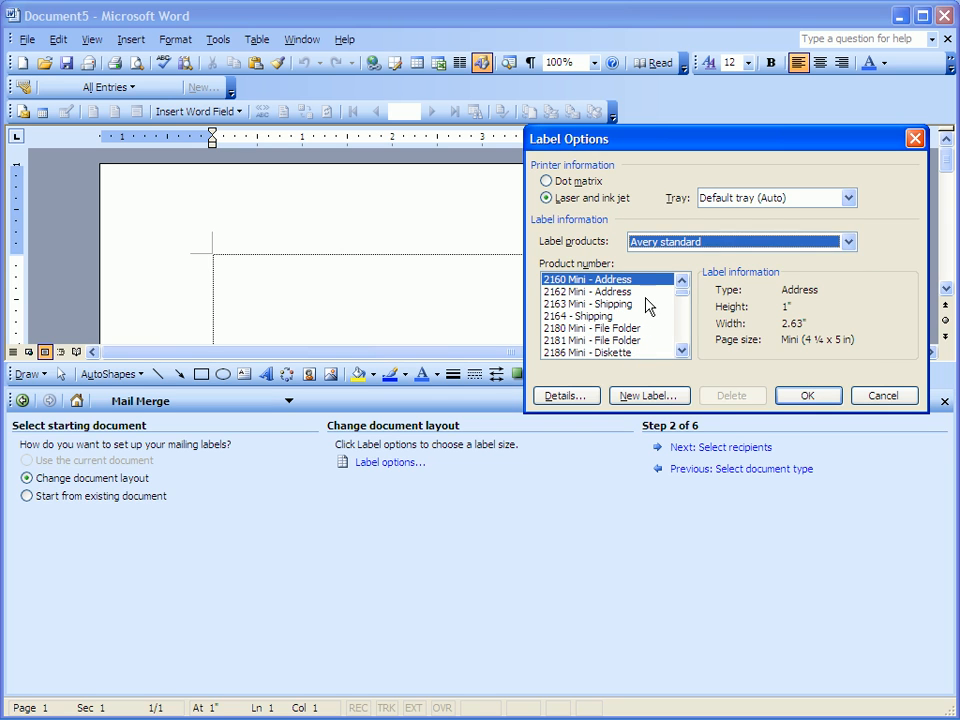
click(683, 350)
click(683, 350)
click(683, 350)
drag(683, 352, 683, 352)
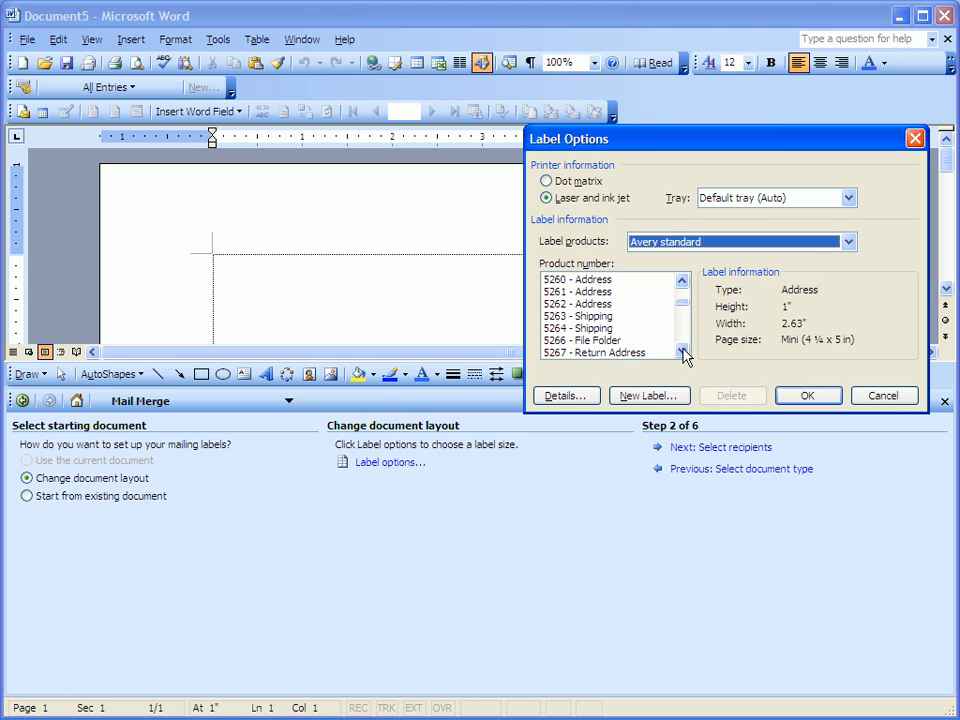
click(594, 281)
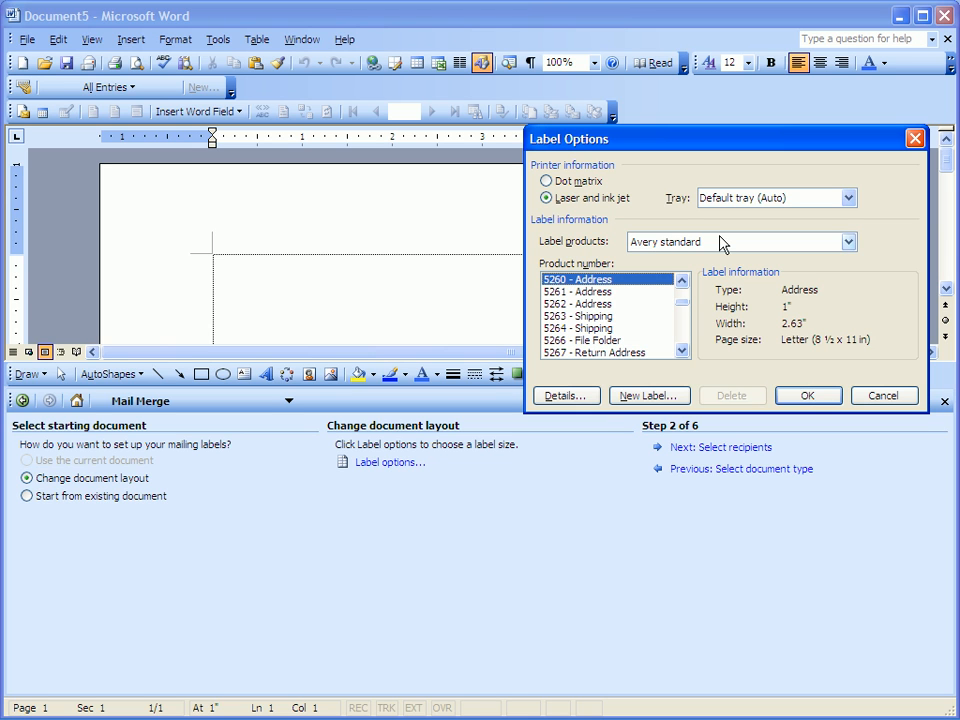
click(806, 396)
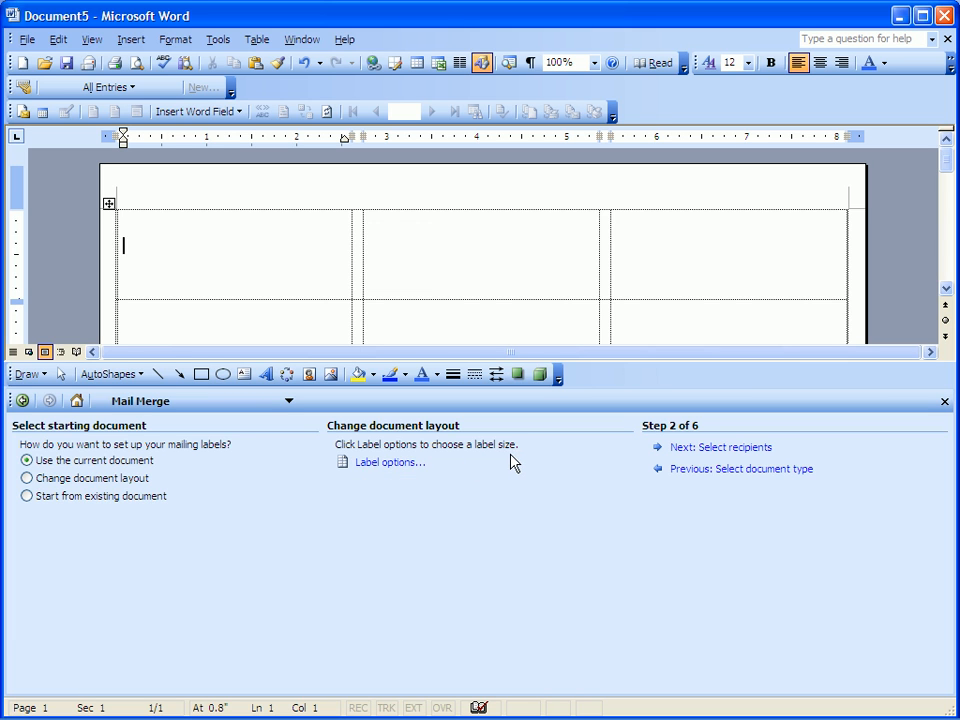
Step: Use table A$ of xms list rectified 10-06.XLS from the NB230000 folder on USB MEMORY (E:) as the recipient list
click(694, 448)
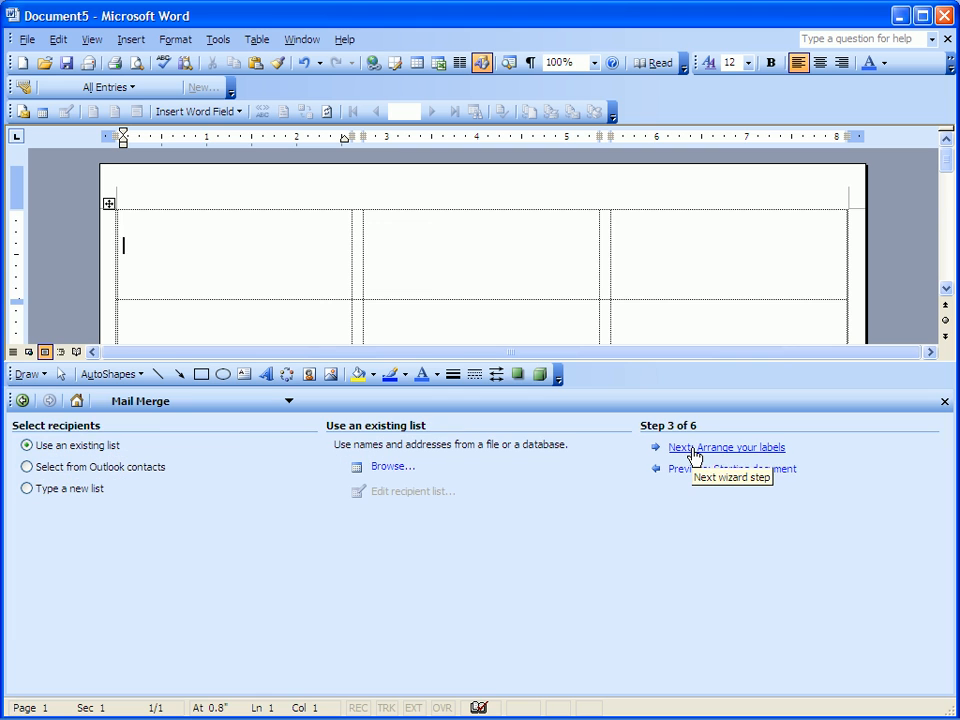
click(388, 468)
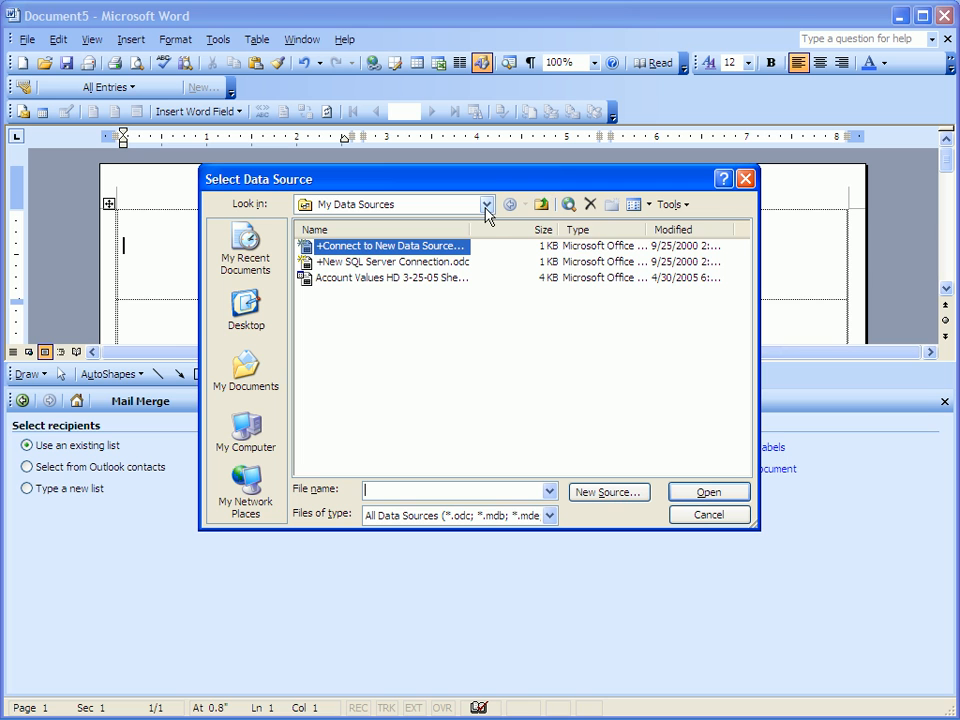
click(486, 205)
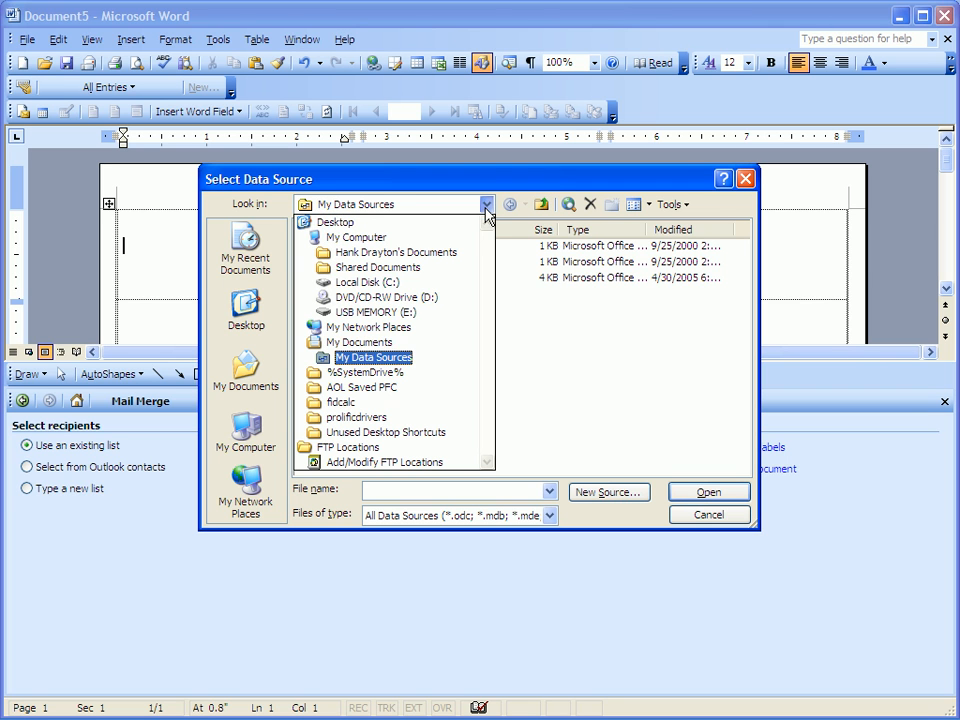
click(343, 314)
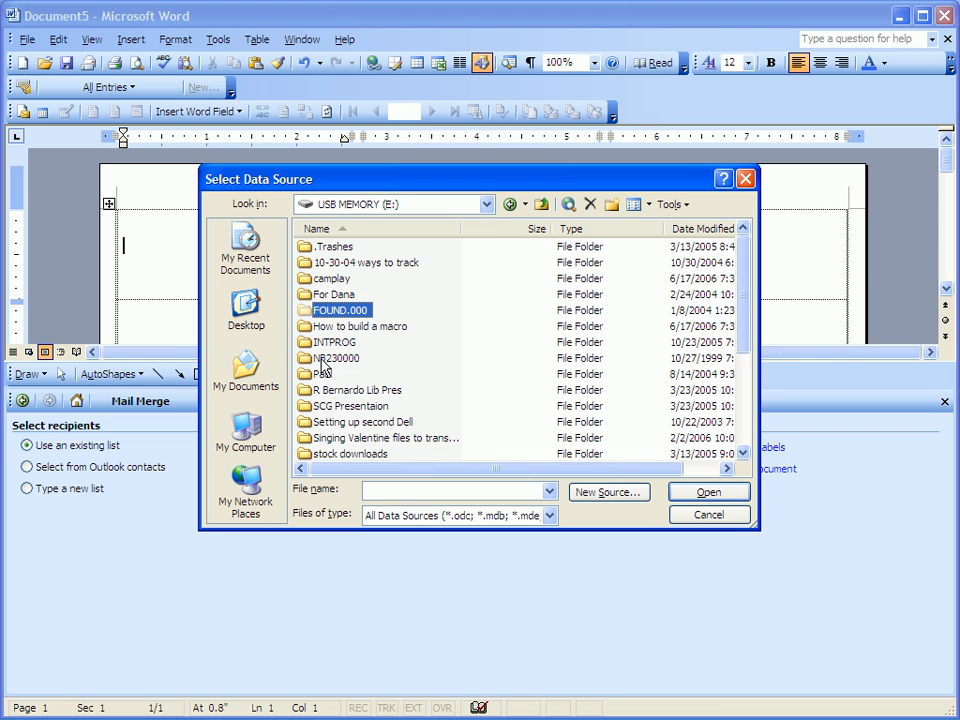
click(323, 360)
double_click(323, 360)
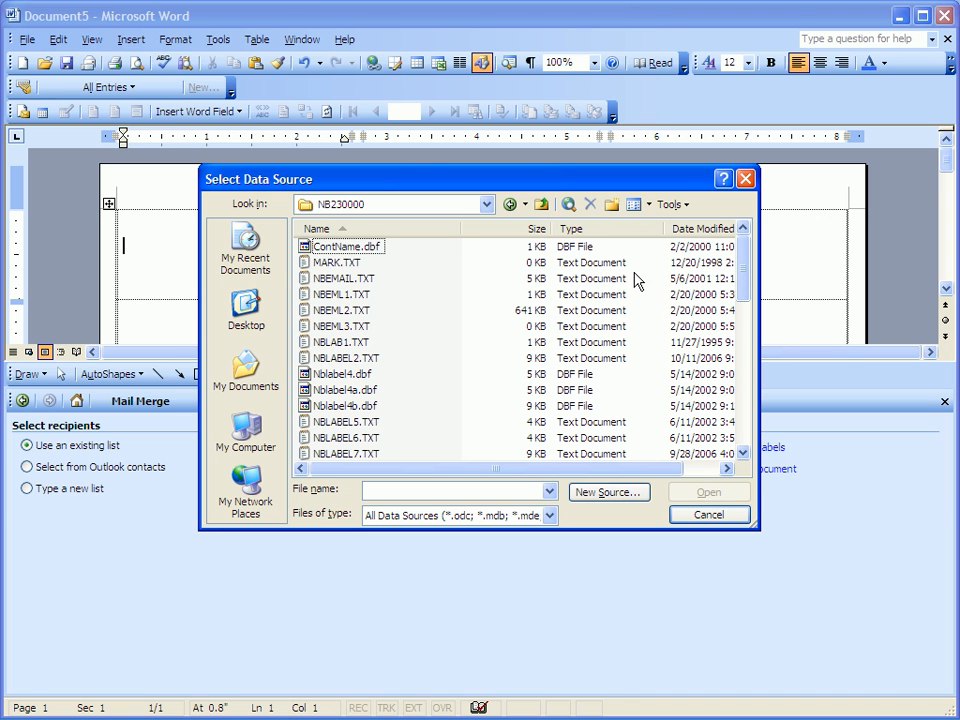
drag(746, 274, 741, 424)
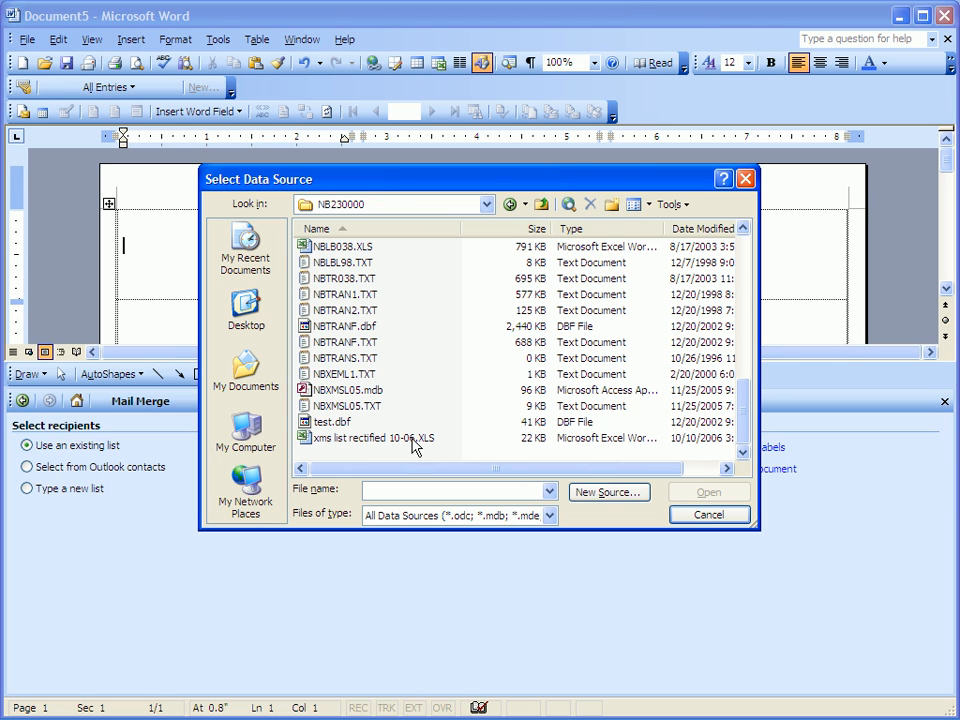
click(355, 438)
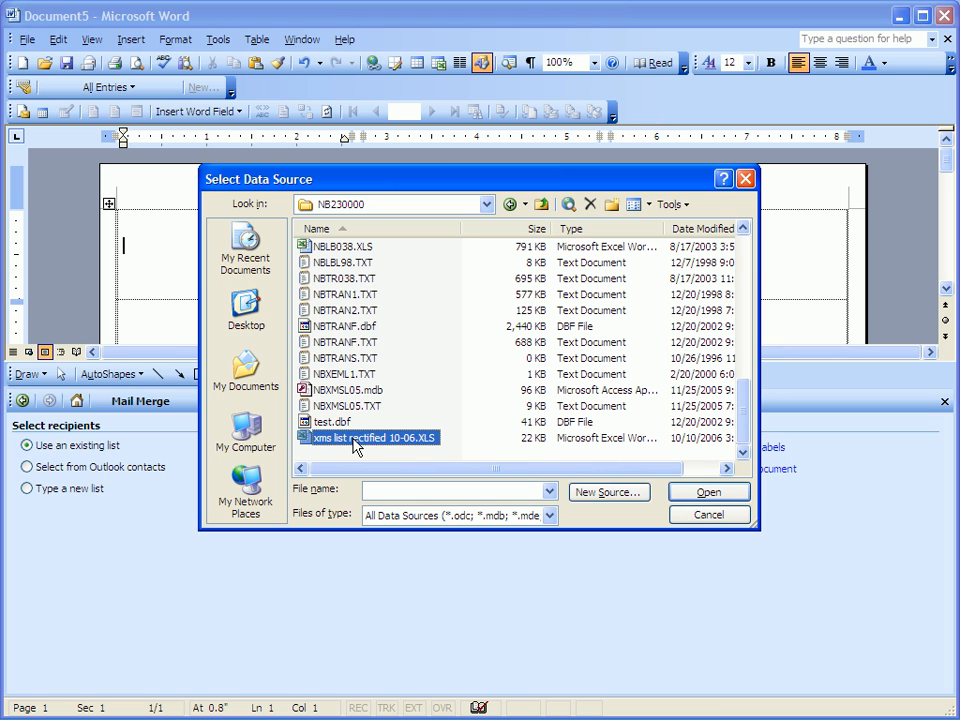
click(703, 494)
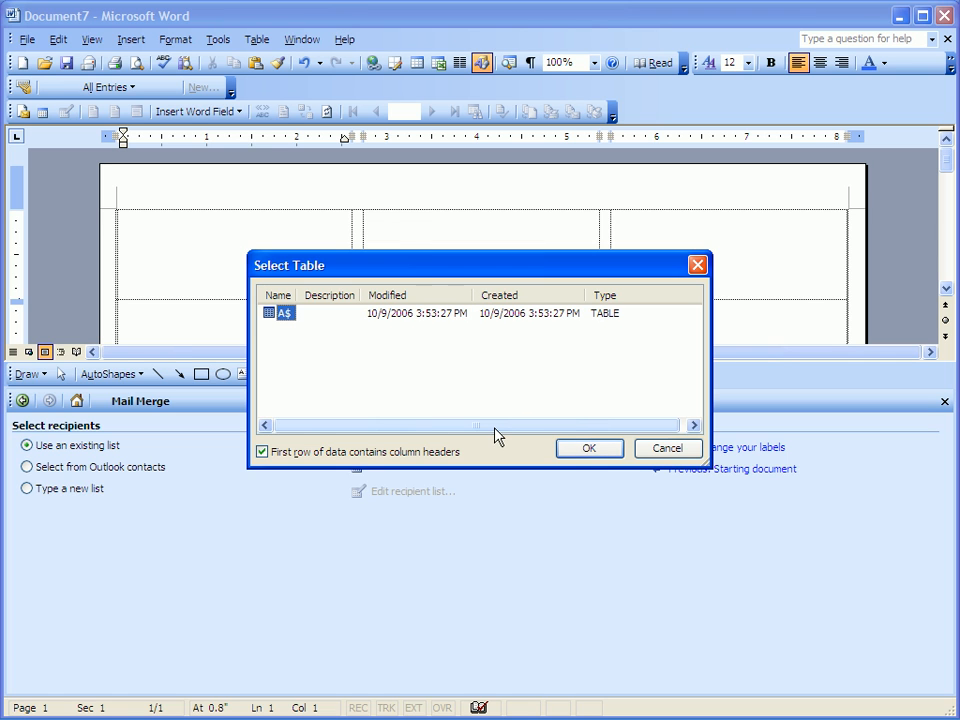
click(595, 452)
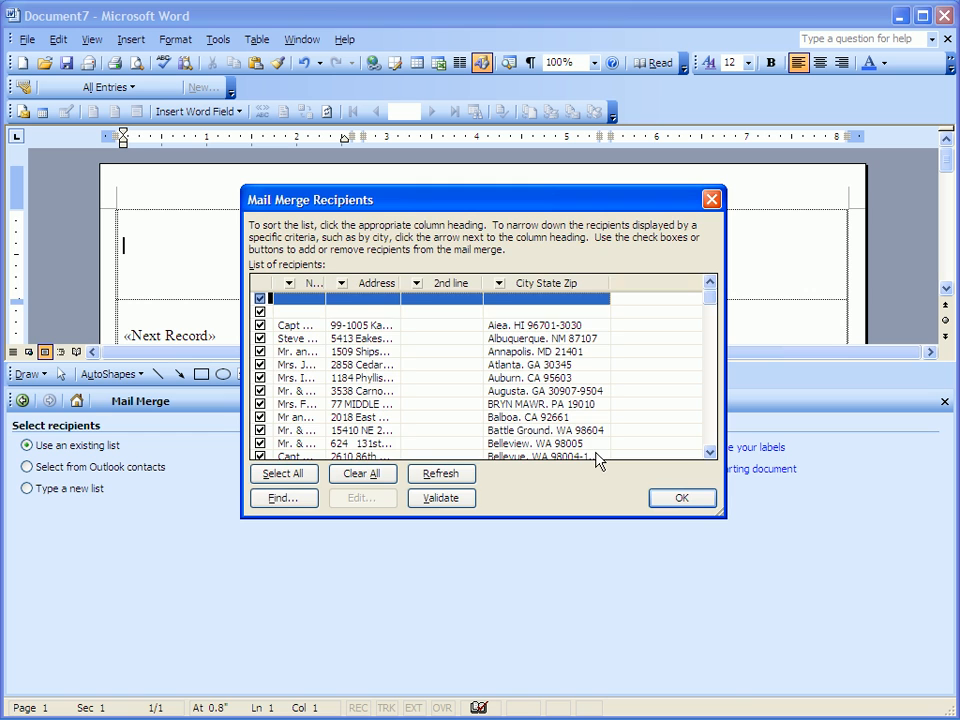
Step: Widen the Name and Address columns of the recipient list to fit their contents and review the columns through City State Zip
double_click(326, 282)
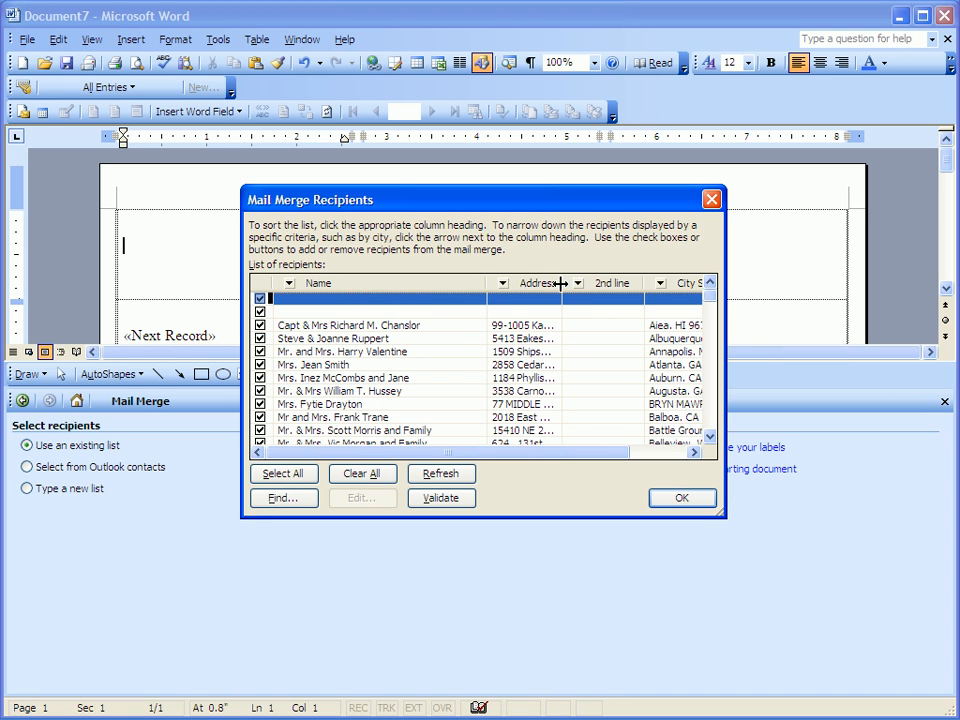
double_click(561, 283)
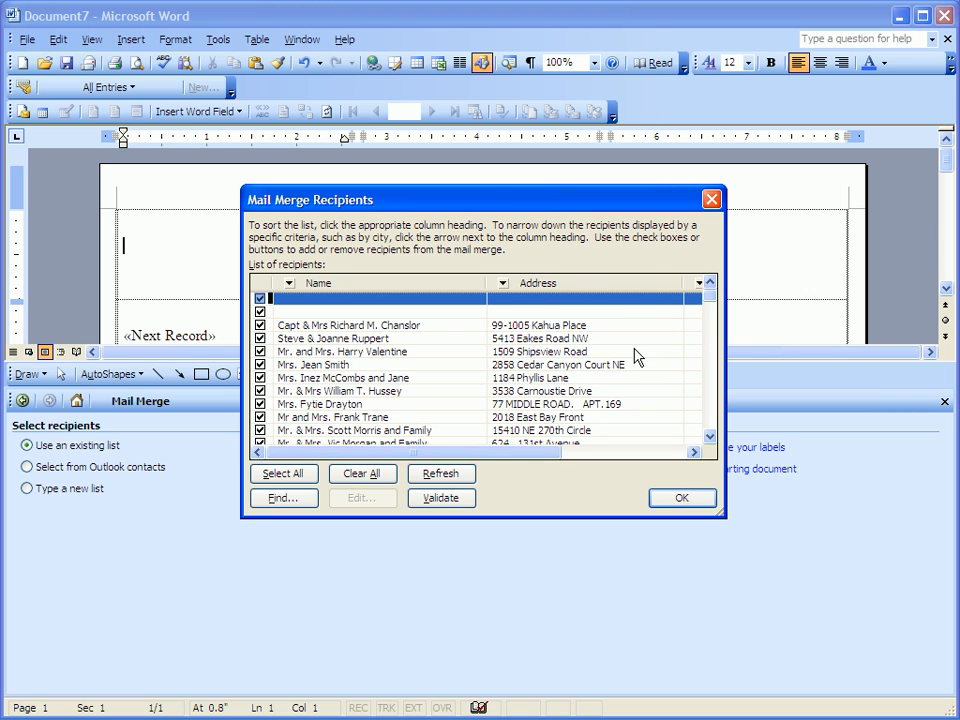
drag(460, 456, 591, 463)
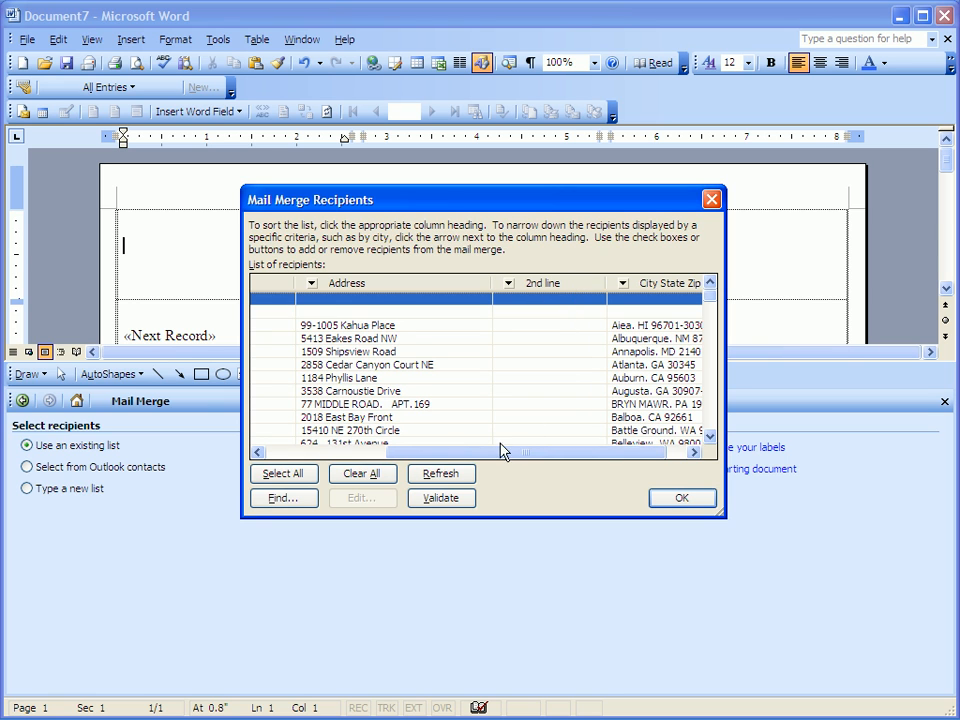
drag(497, 452, 558, 460)
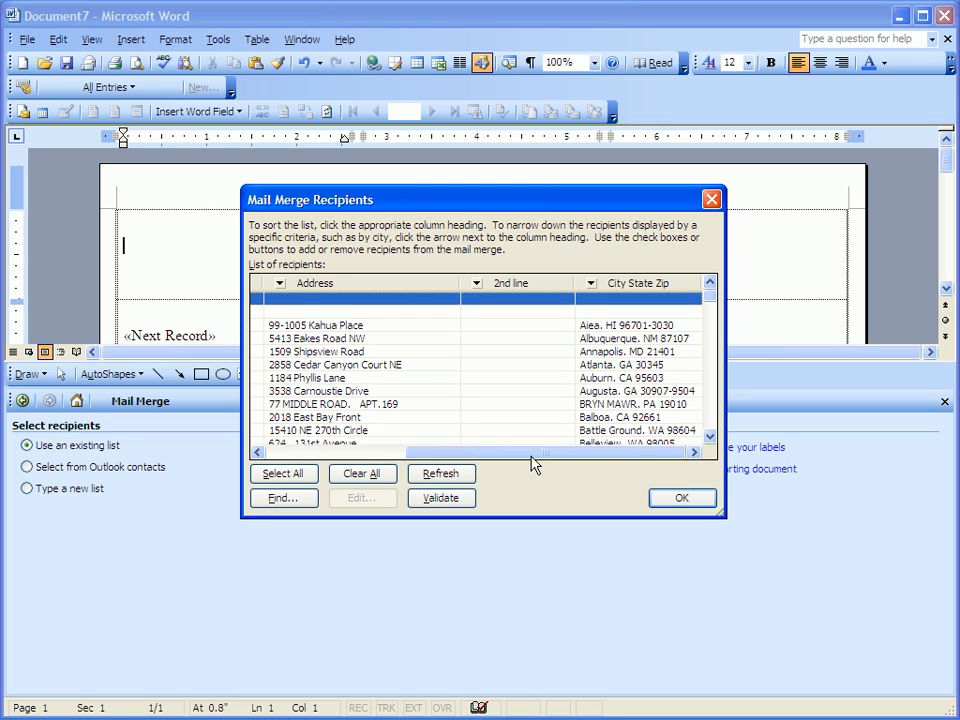
drag(443, 455, 332, 520)
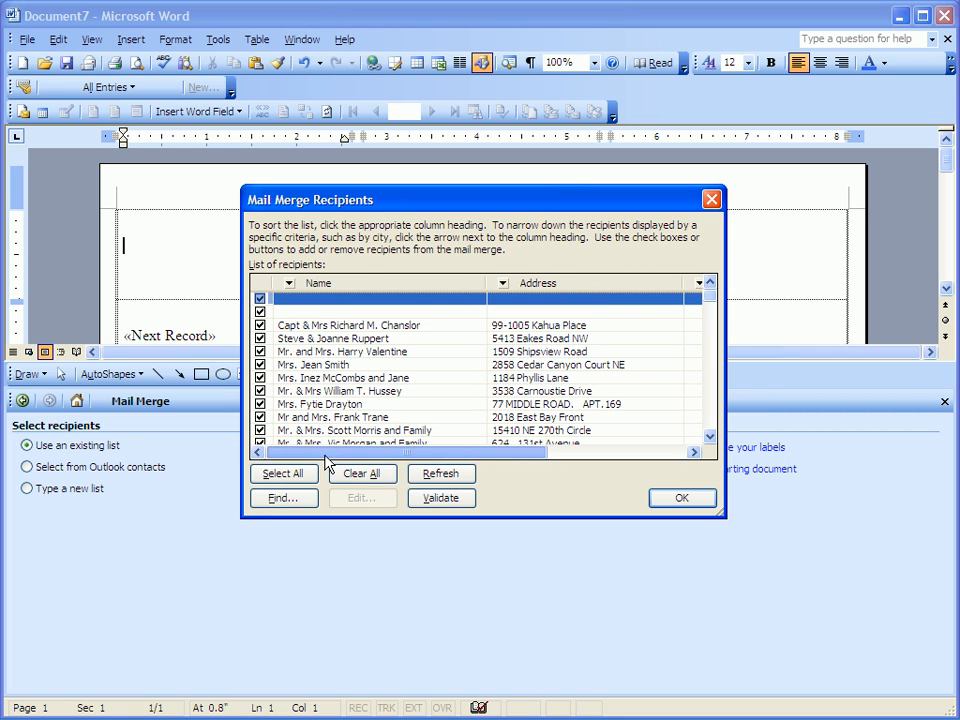
Step: Exclude the two blank records at the start and the blank and END OF FILE records at the end, and accept the recipient list
click(259, 300)
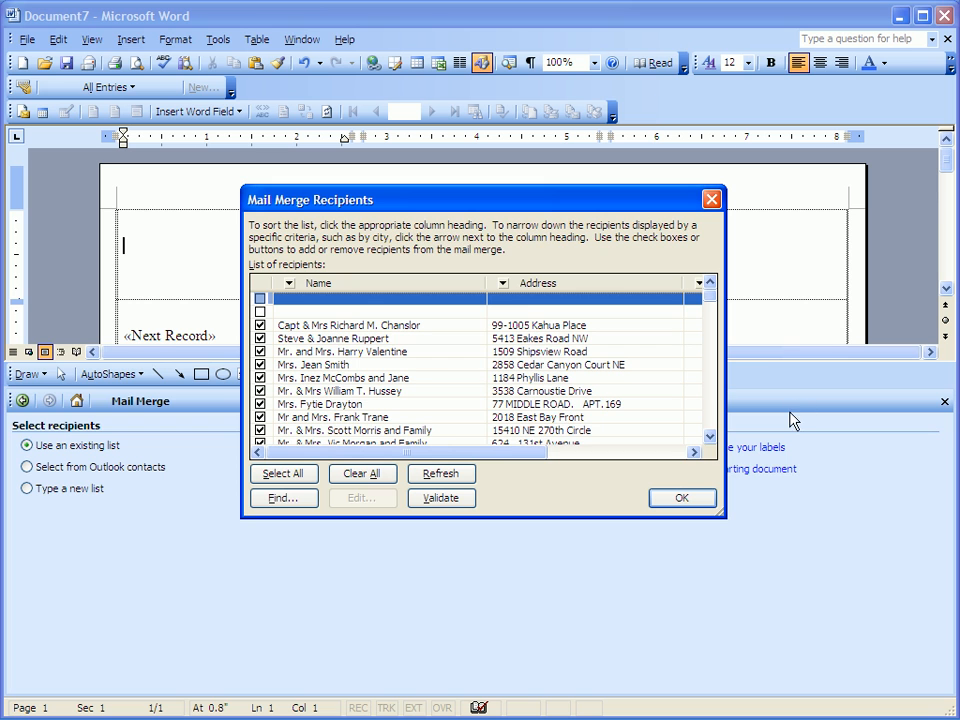
click(709, 436)
click(709, 437)
click(709, 437)
click(709, 437)
click(709, 437)
click(709, 437)
click(709, 437)
click(709, 437)
click(709, 437)
click(709, 437)
click(709, 437)
click(709, 437)
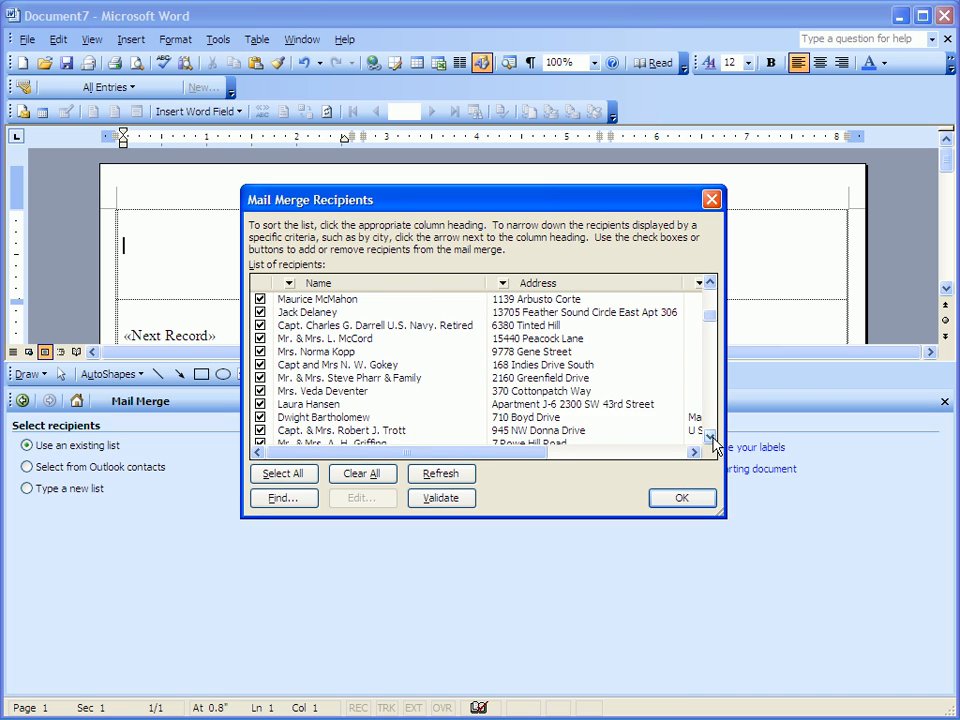
click(709, 437)
click(709, 437)
click(709, 437)
click(709, 437)
click(709, 437)
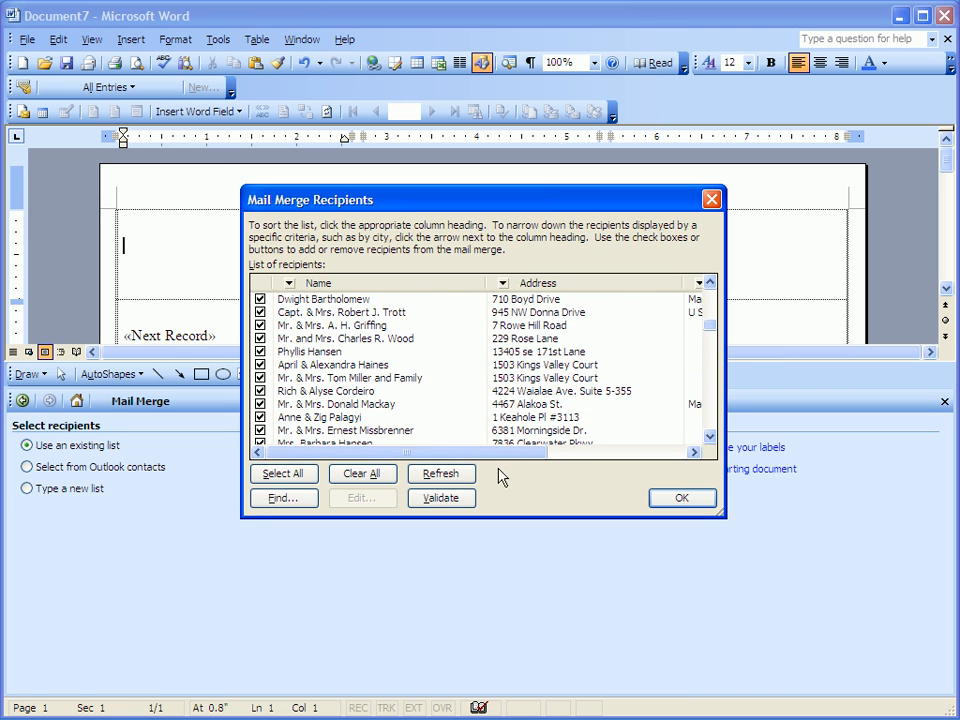
drag(487, 458, 446, 474)
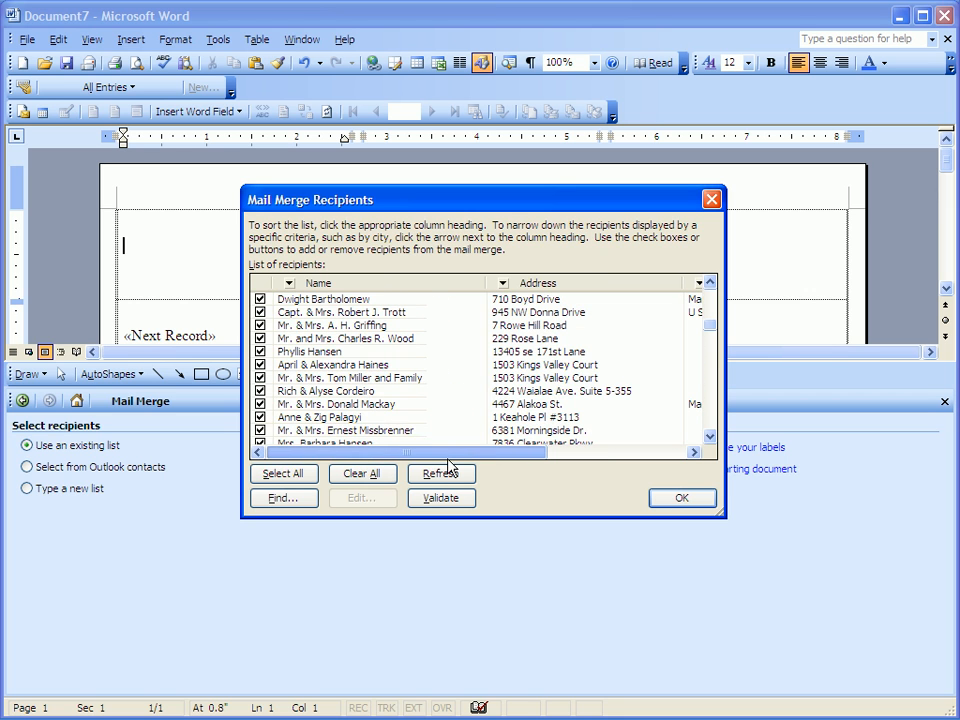
click(711, 438)
click(711, 438)
click(711, 438)
click(711, 438)
click(711, 438)
click(711, 438)
click(711, 438)
click(711, 438)
click(711, 438)
click(711, 438)
click(711, 438)
click(711, 438)
click(711, 438)
click(711, 438)
double_click(711, 438)
double_click(711, 438)
double_click(711, 438)
double_click(711, 438)
click(711, 438)
double_click(711, 438)
double_click(711, 438)
double_click(711, 438)
double_click(711, 438)
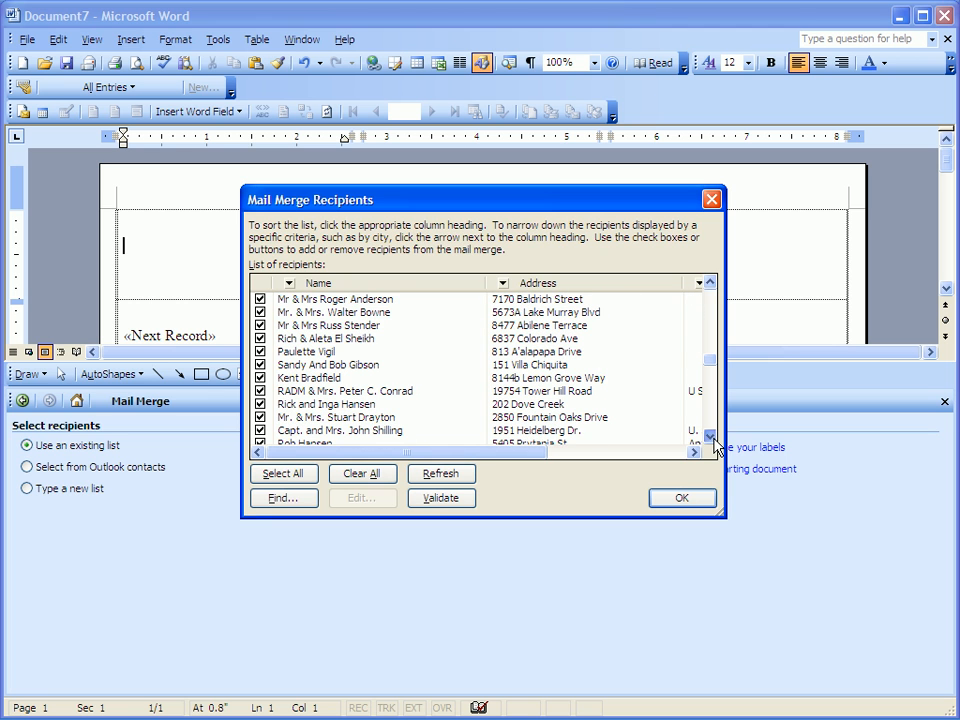
double_click(711, 438)
click(711, 438)
click(711, 438)
double_click(711, 438)
click(711, 438)
double_click(711, 438)
double_click(711, 438)
click(711, 438)
double_click(711, 438)
double_click(711, 438)
double_click(711, 438)
double_click(711, 438)
double_click(711, 438)
click(711, 438)
drag(714, 439, 714, 439)
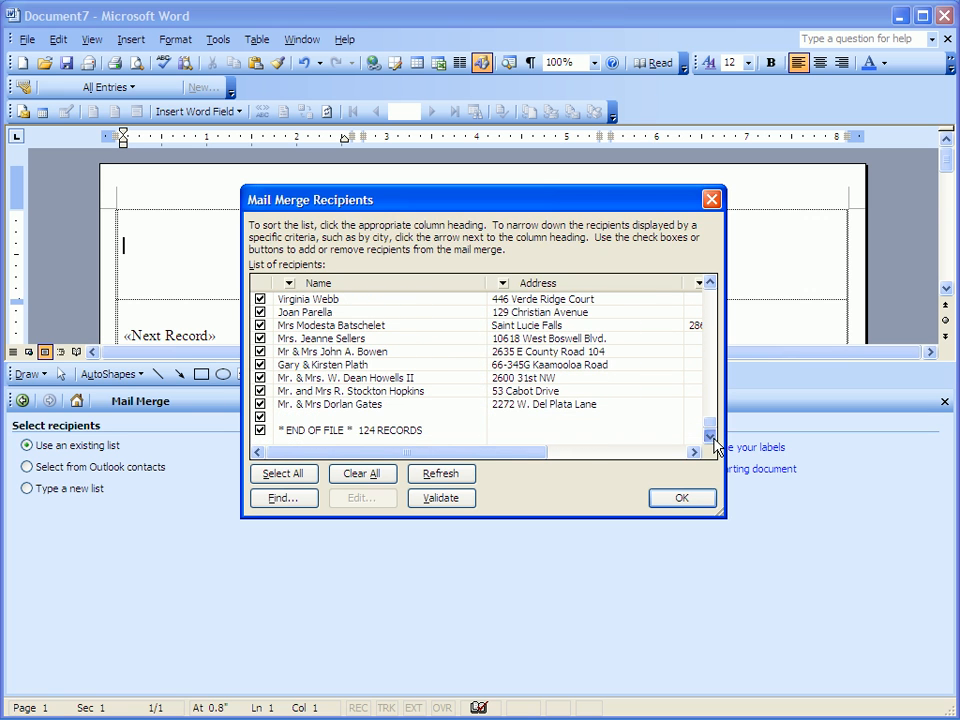
click(260, 418)
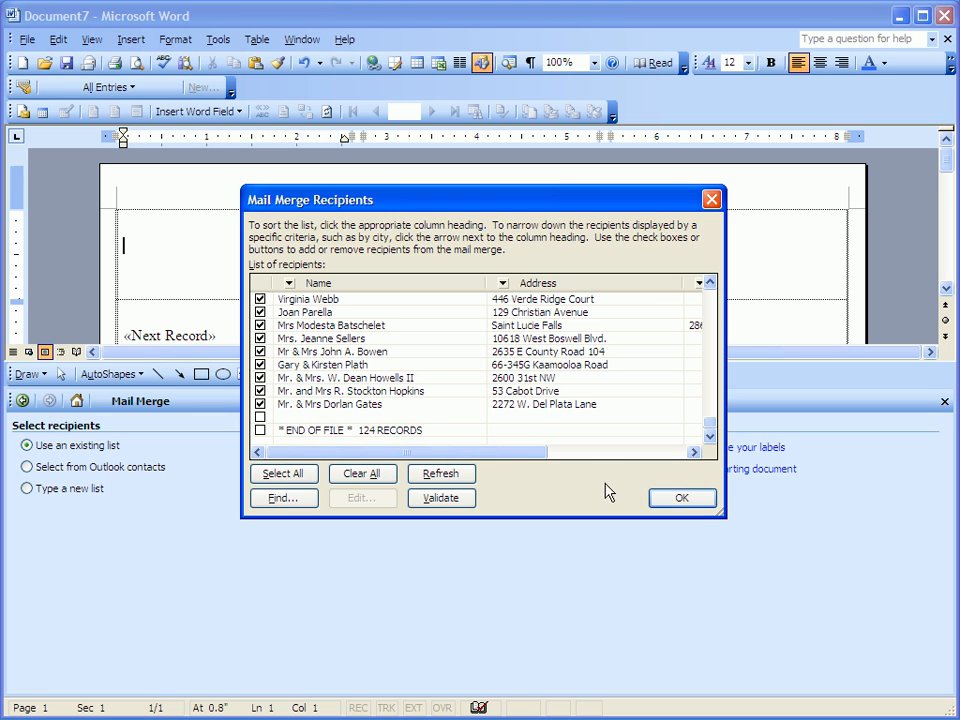
click(677, 503)
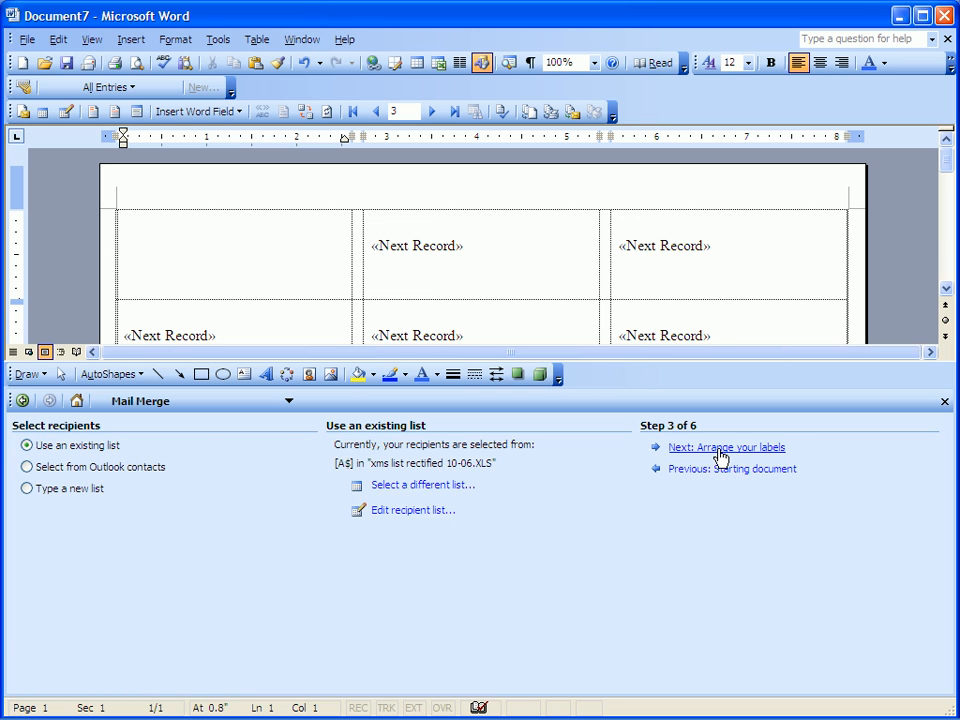
Step: Continue to the label arrangement stage and insert the Name merge field in the first label
click(720, 450)
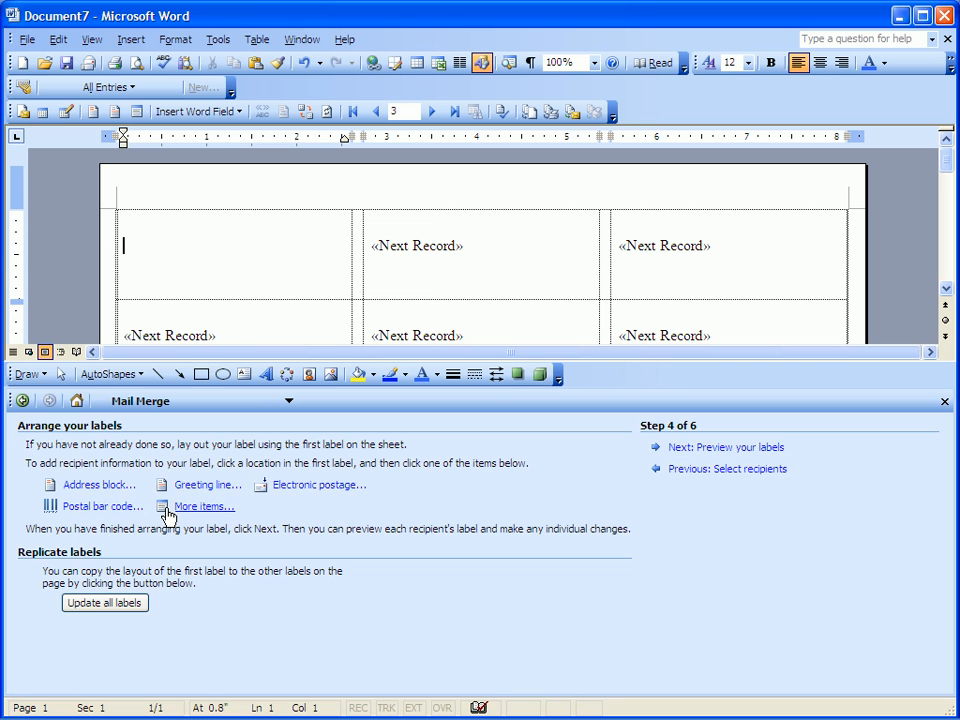
click(203, 506)
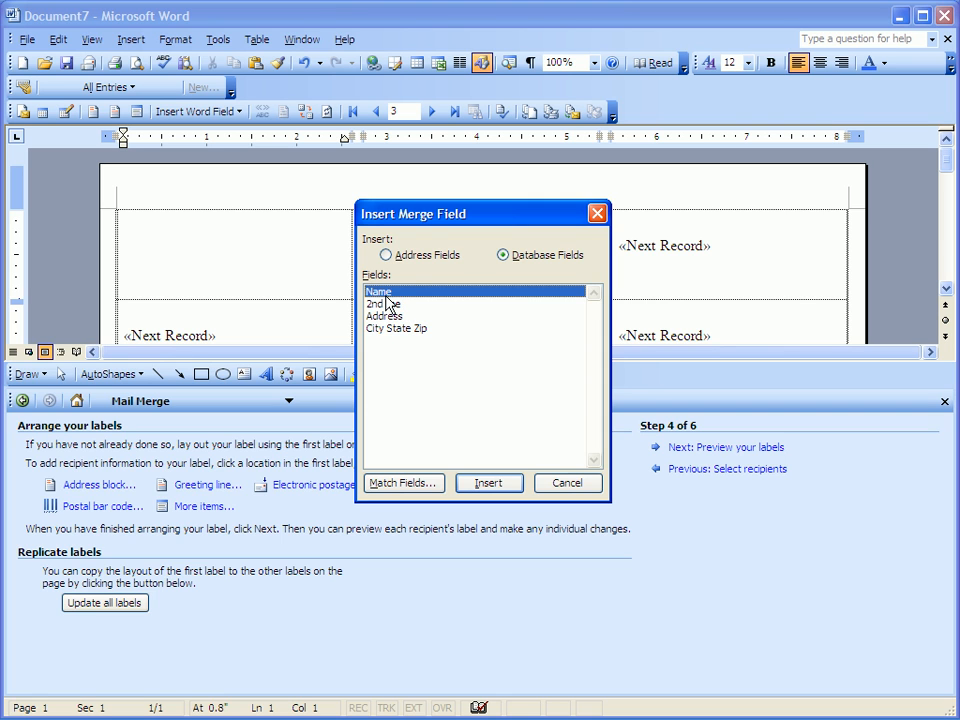
click(480, 485)
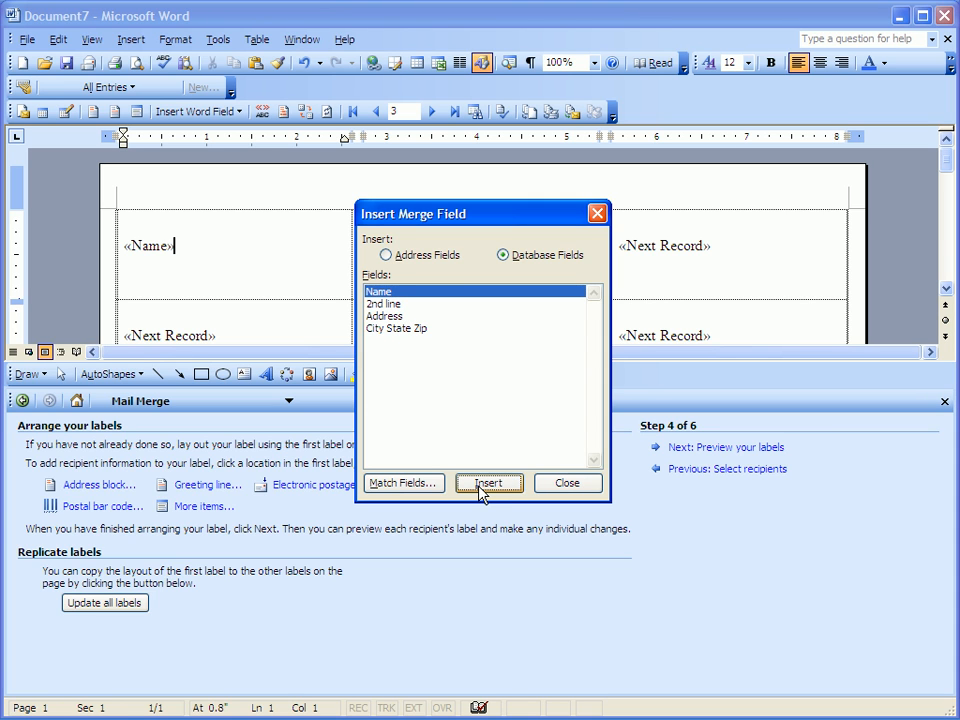
click(564, 487)
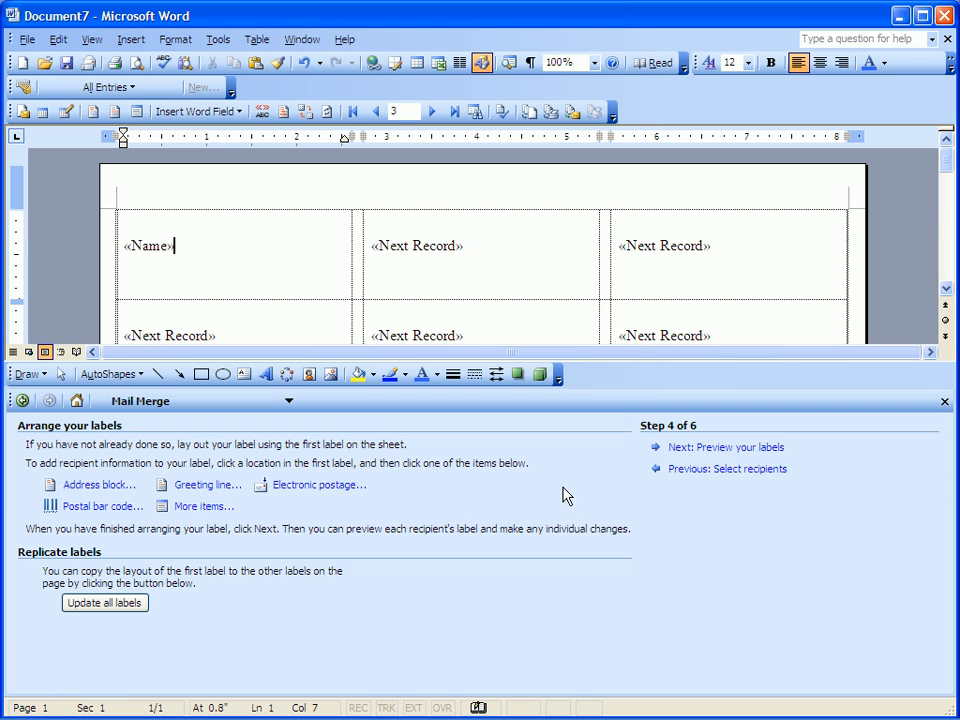
Step: Add the 2nd line merge field on a new line below the Name field in the first label
key(Return)
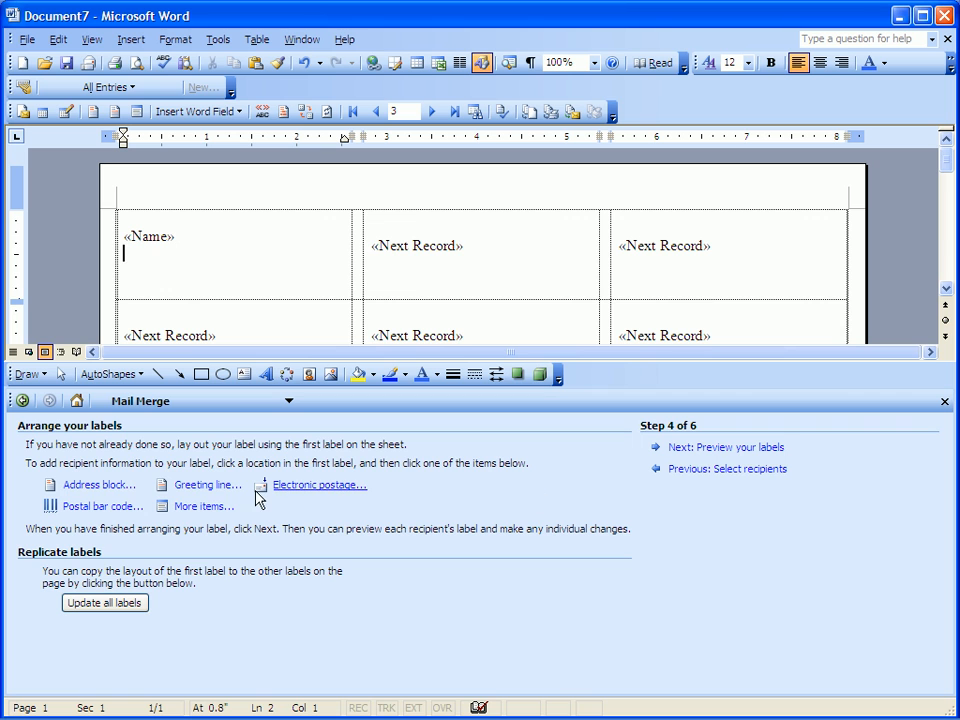
click(213, 506)
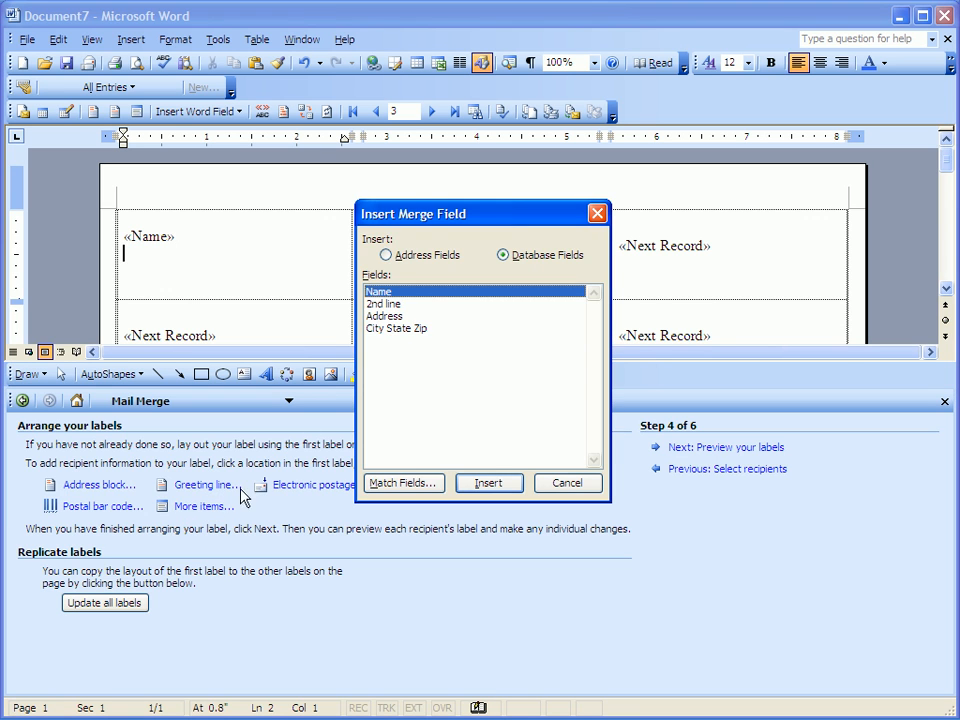
click(386, 305)
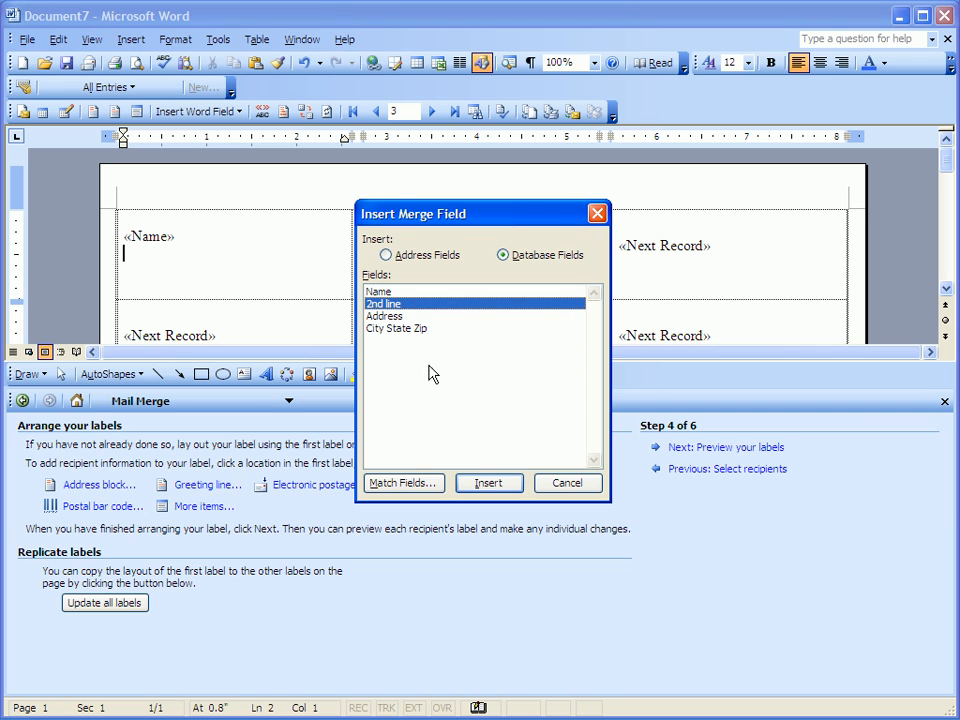
click(488, 483)
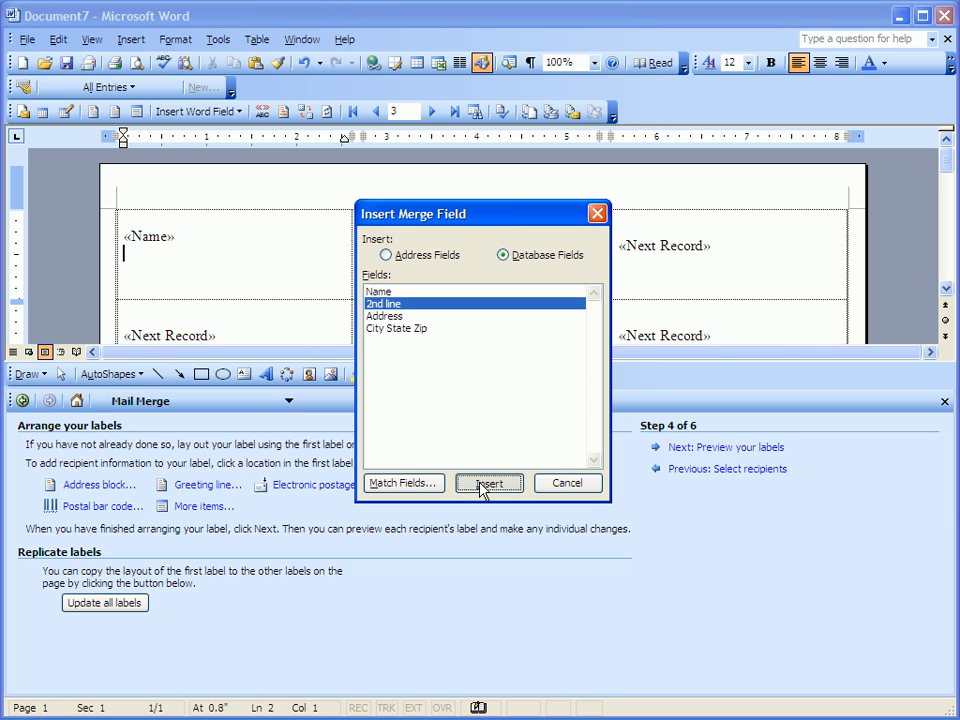
click(576, 489)
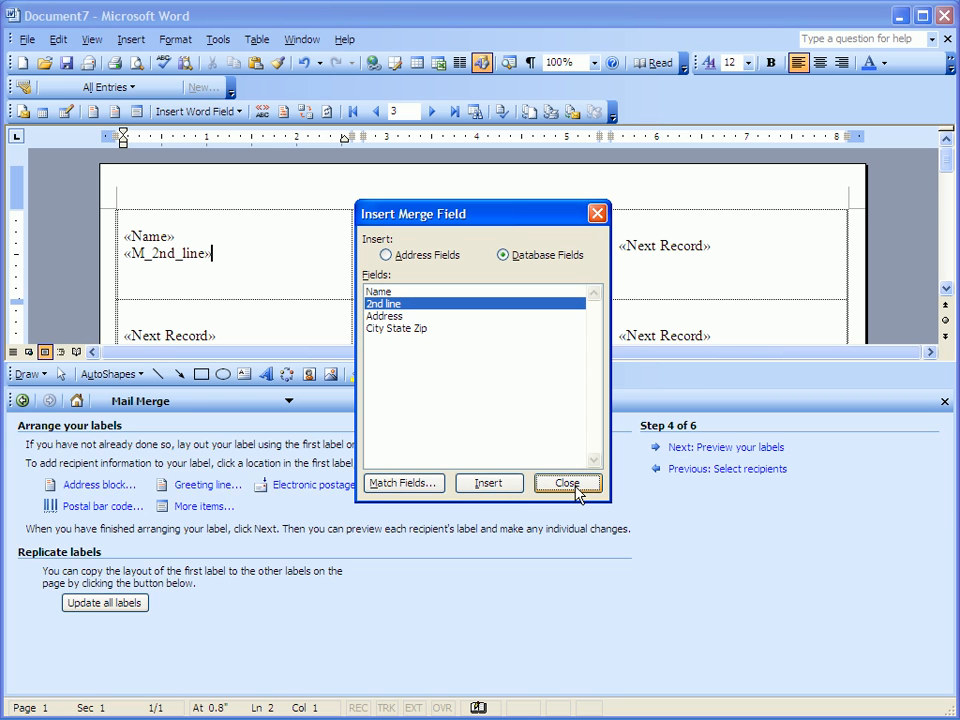
click(576, 488)
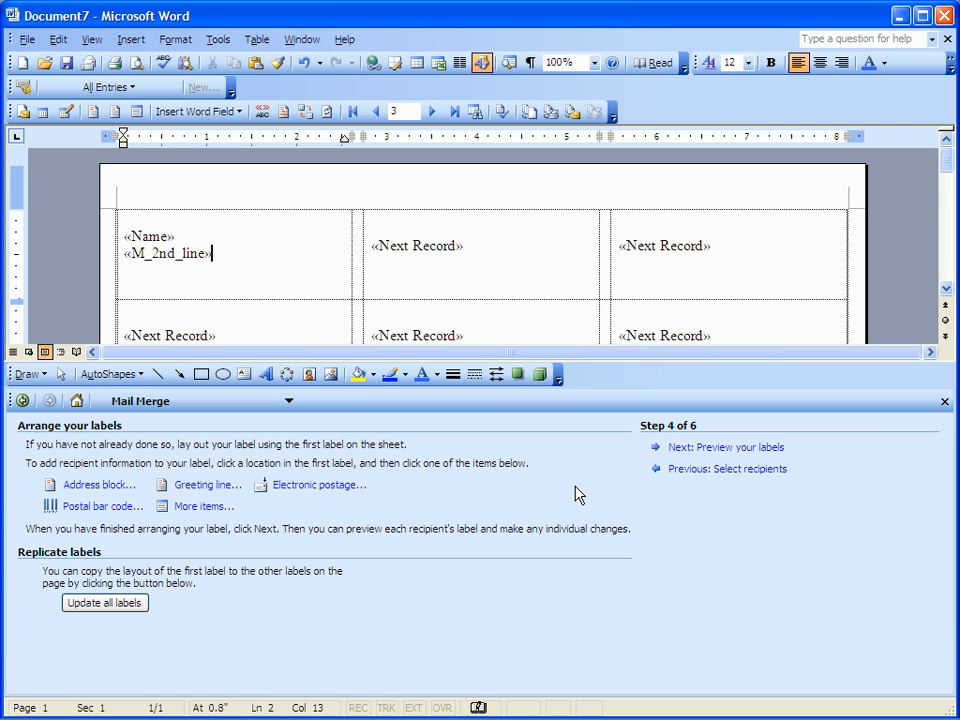
Step: Insert the Address merge field on a third line of the first label
key(Return)
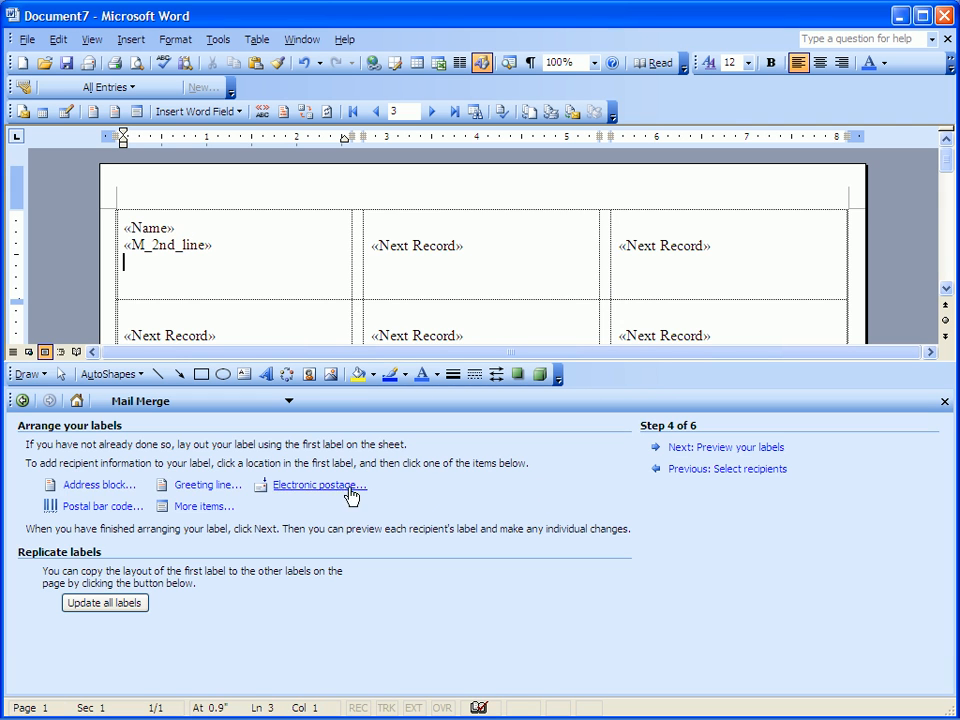
click(212, 505)
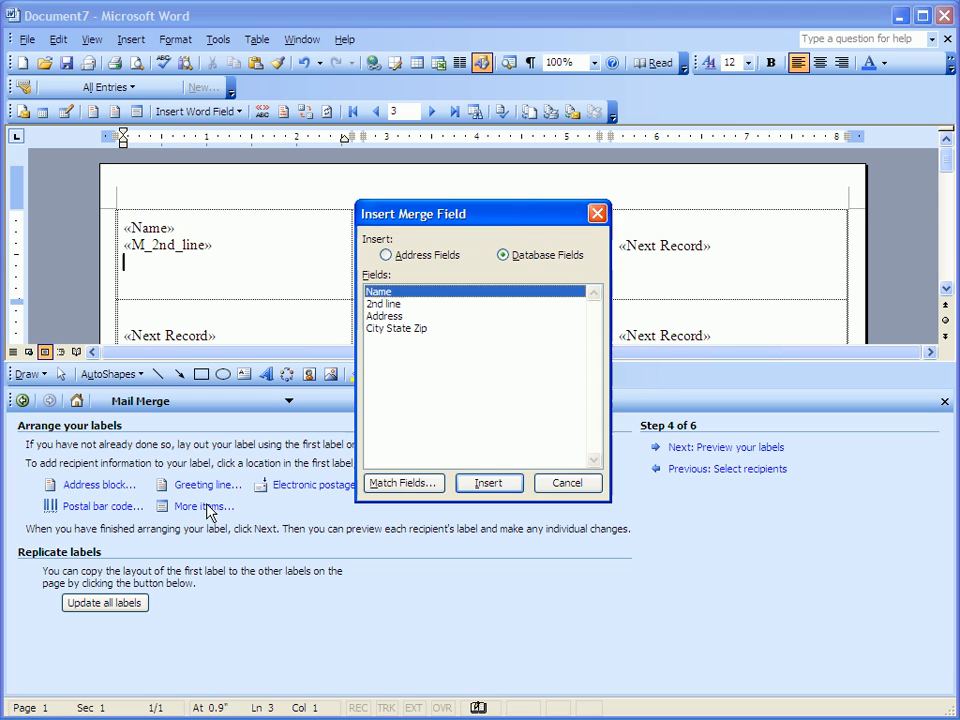
click(380, 316)
click(475, 486)
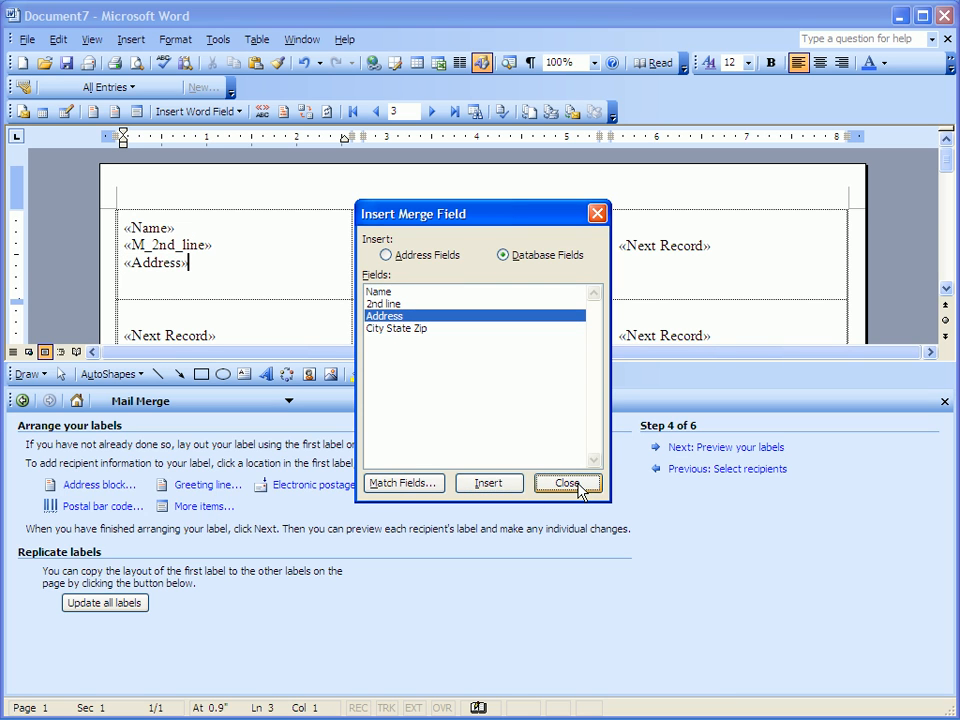
click(567, 484)
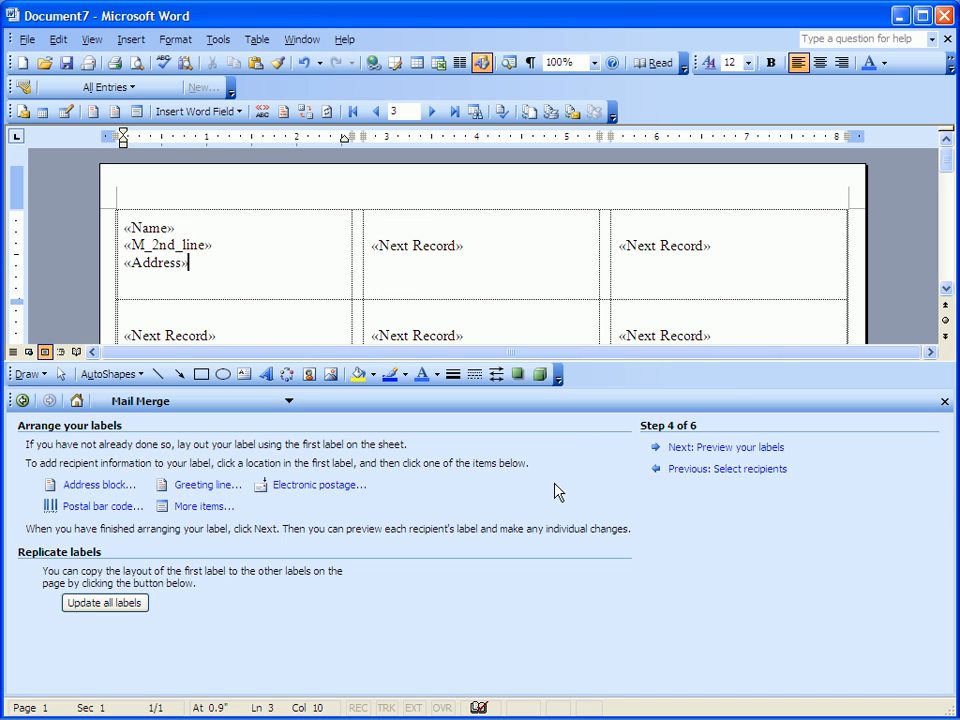
Step: Insert the City State Zip merge field on a fourth line of the first label
key(Return)
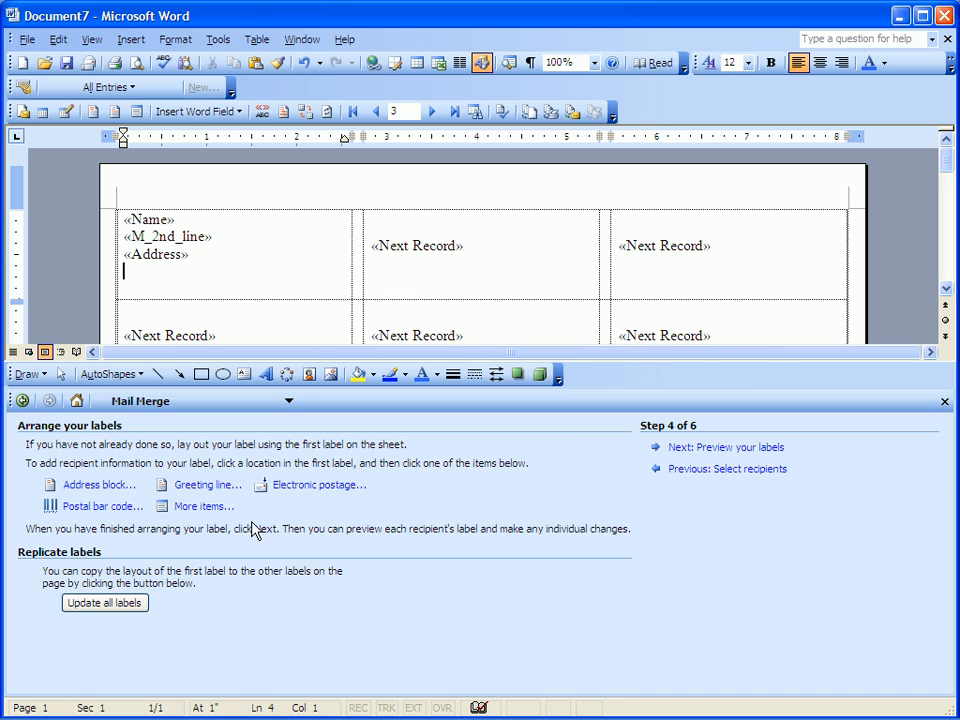
click(212, 506)
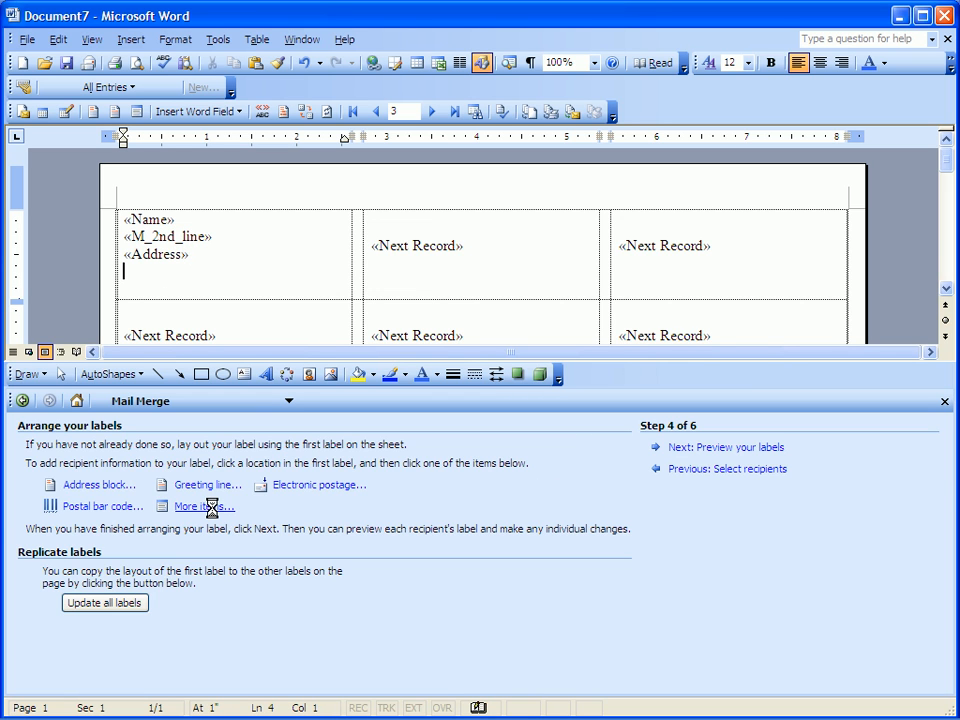
click(389, 330)
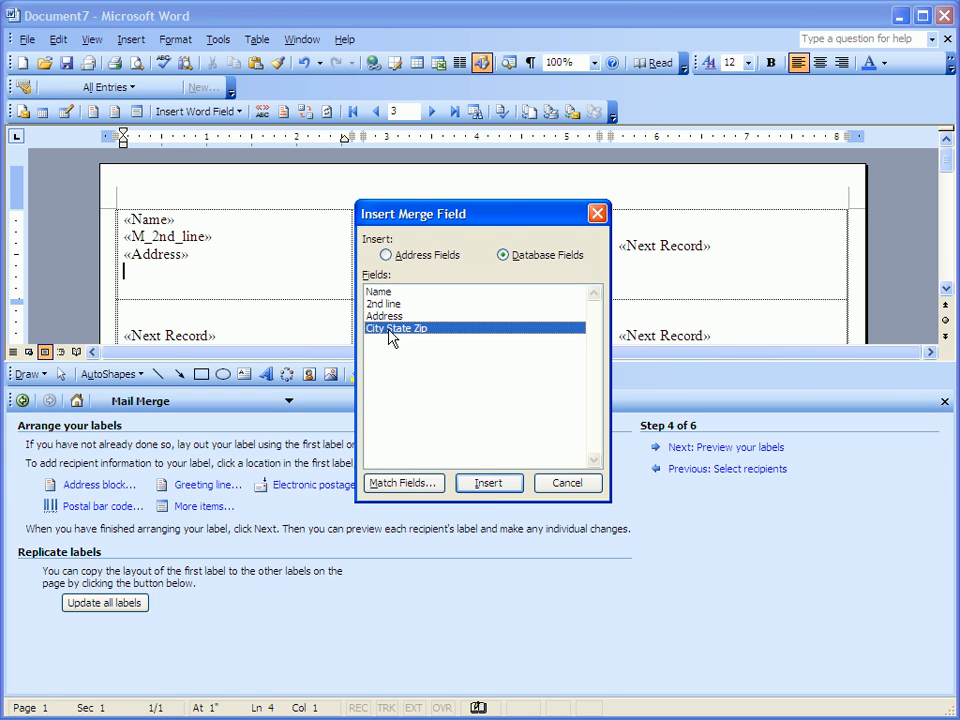
click(488, 483)
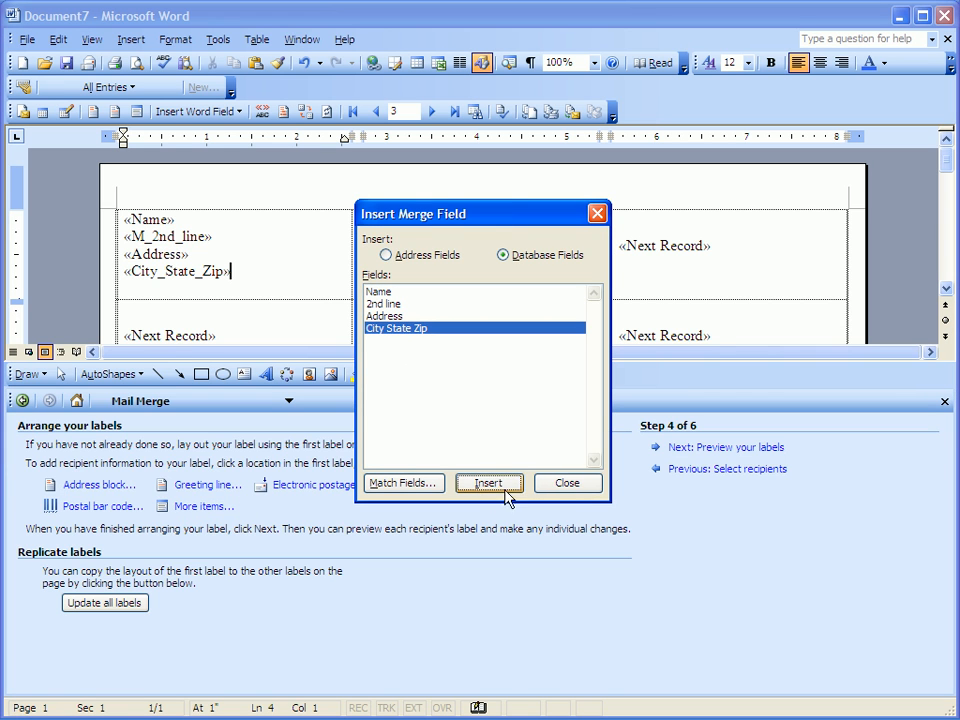
click(565, 484)
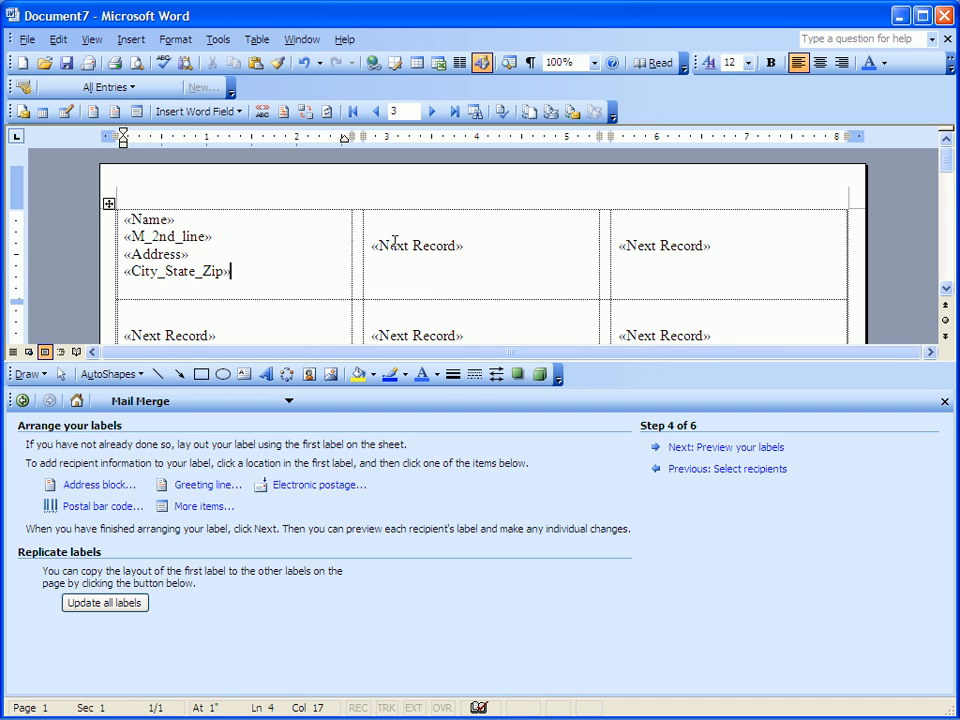
Step: Replicate the first label's layout to all labels and preview the merged labels down to the end of the sheet
click(85, 611)
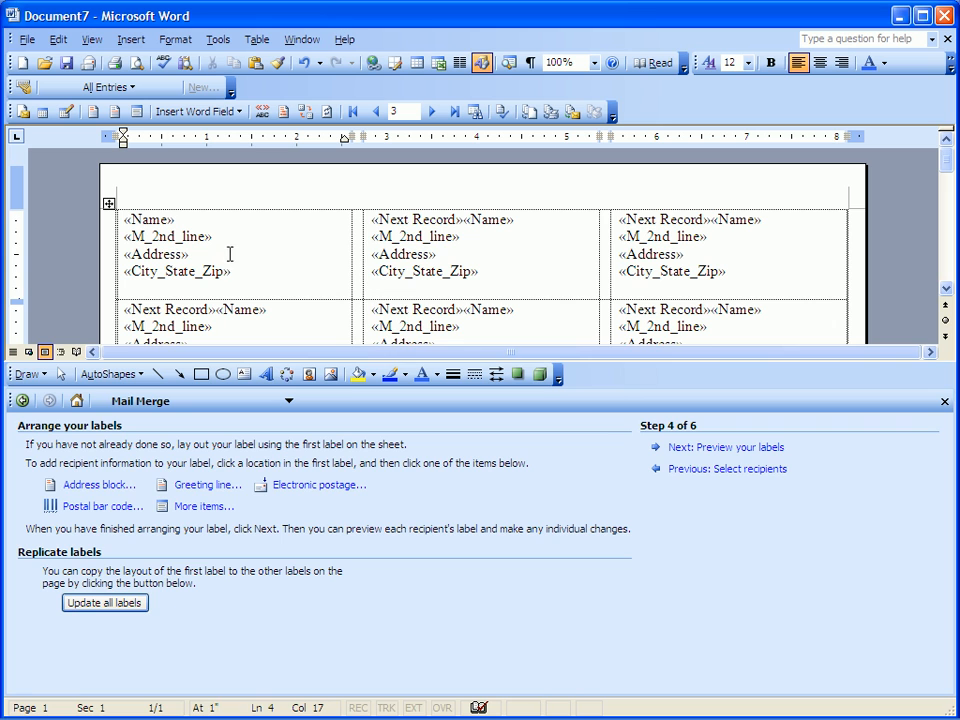
click(701, 449)
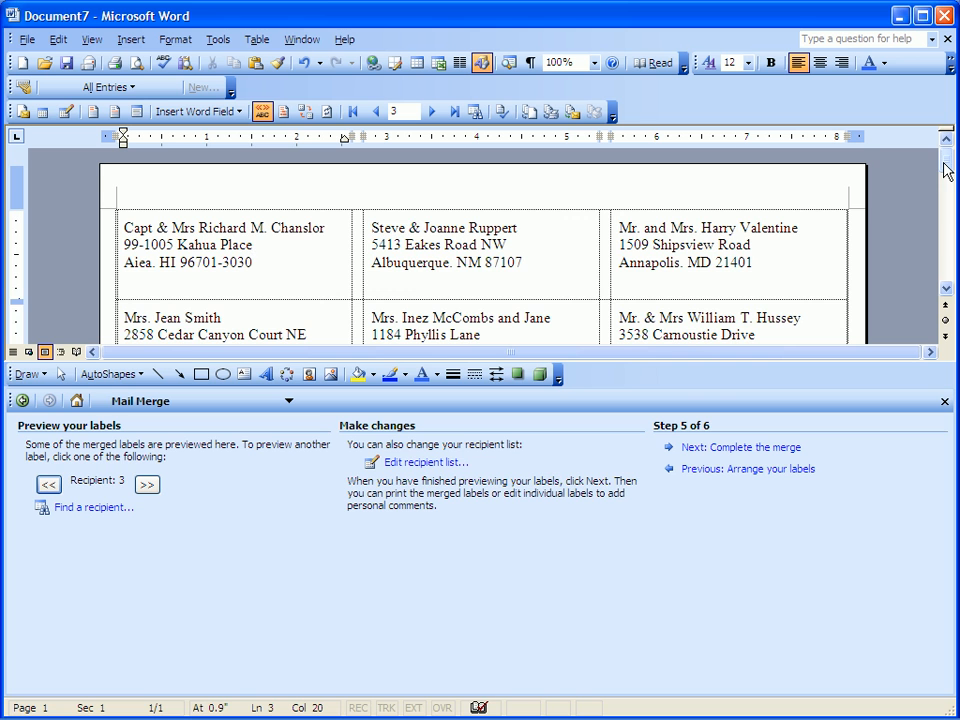
drag(945, 161, 955, 273)
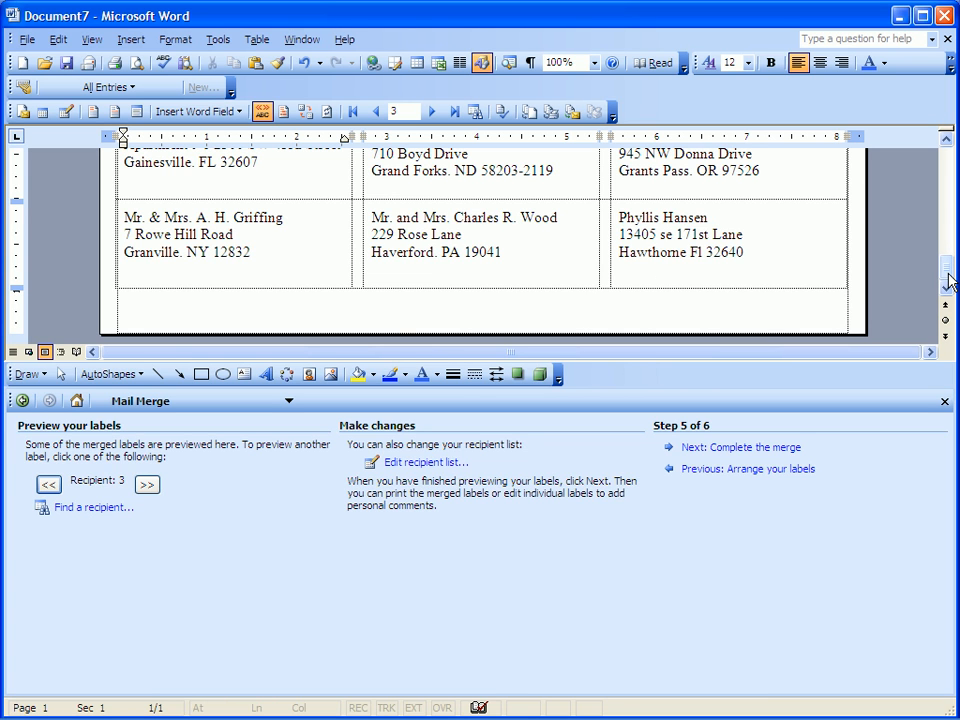
drag(948, 273, 948, 168)
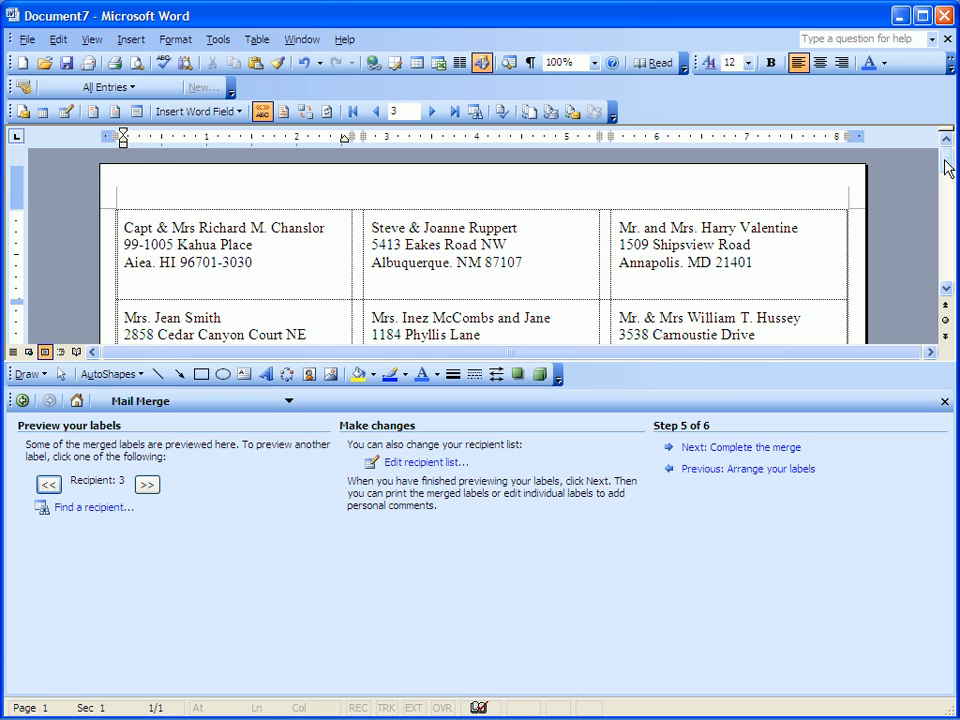
drag(948, 168, 945, 156)
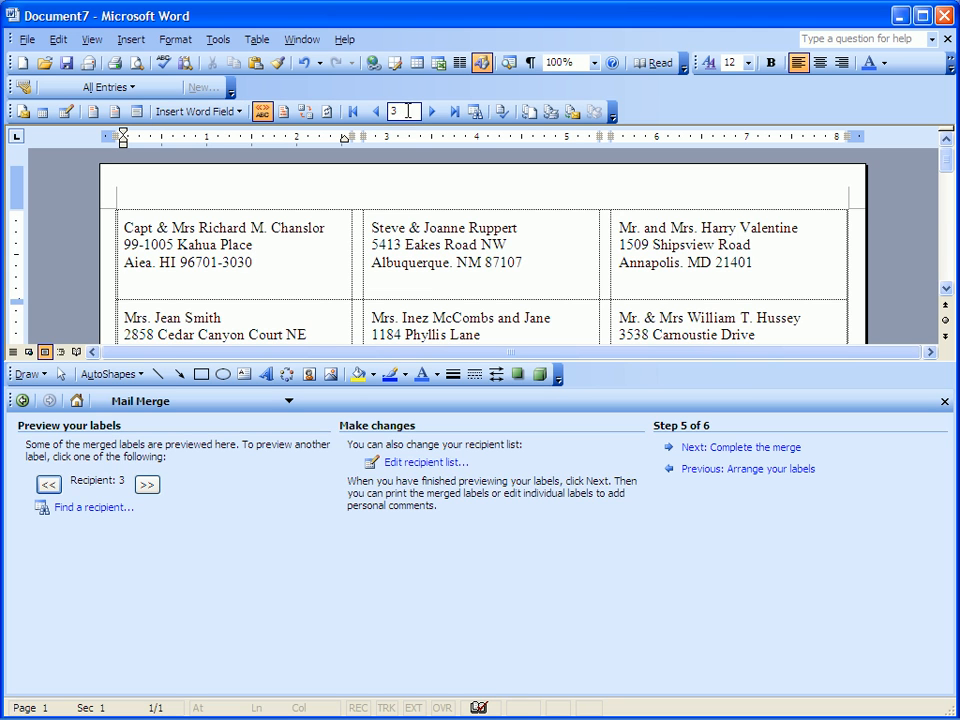
Step: Merge all records to a new document and review the labels through the last page
click(531, 113)
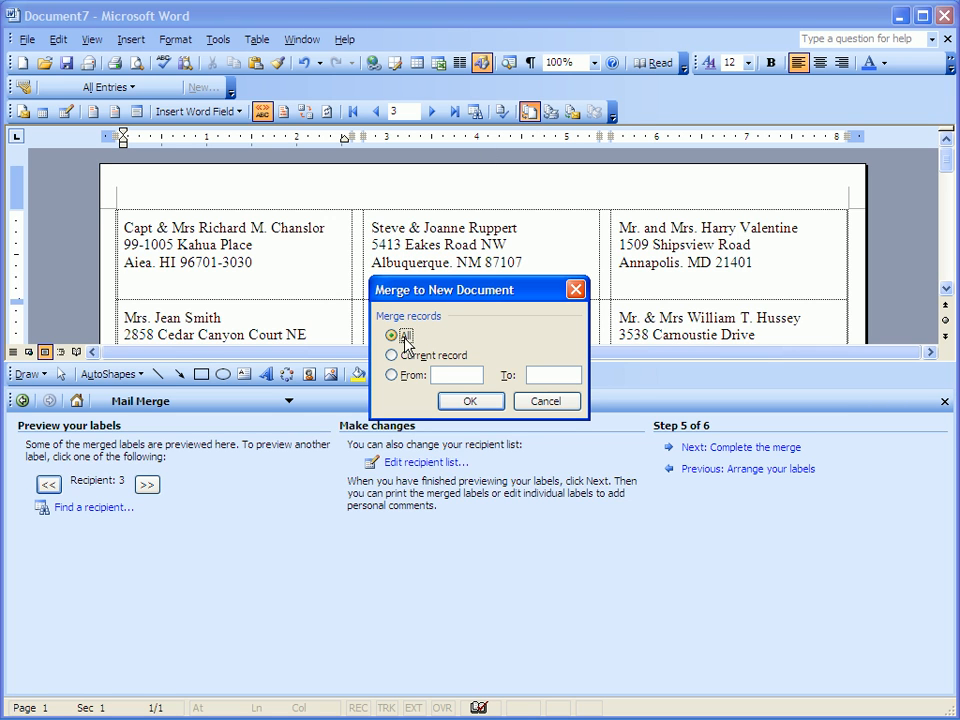
click(470, 404)
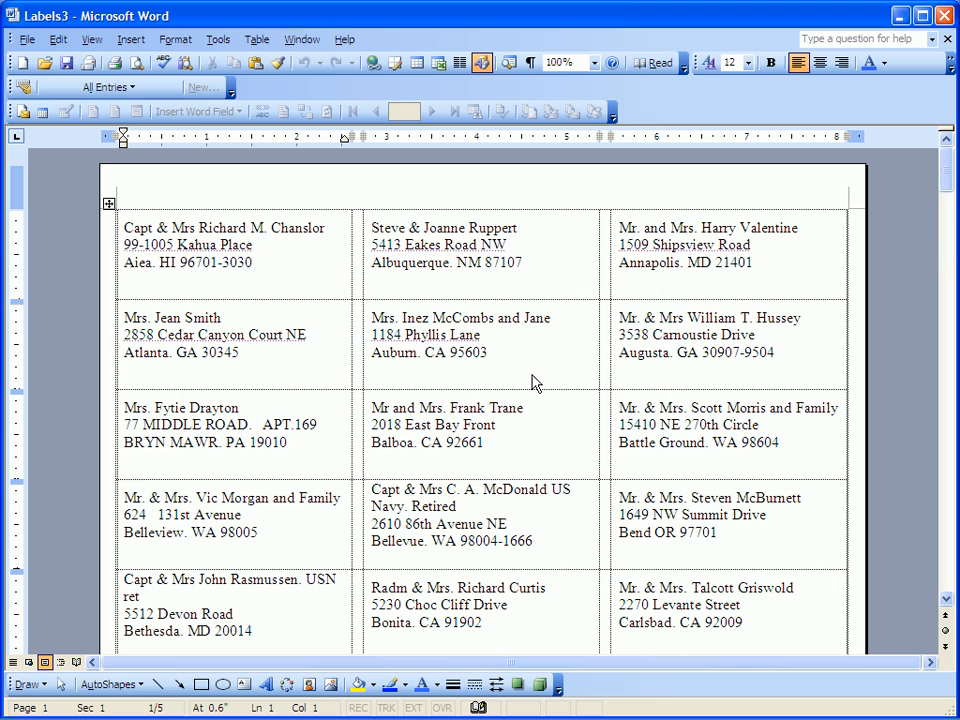
drag(948, 175, 951, 529)
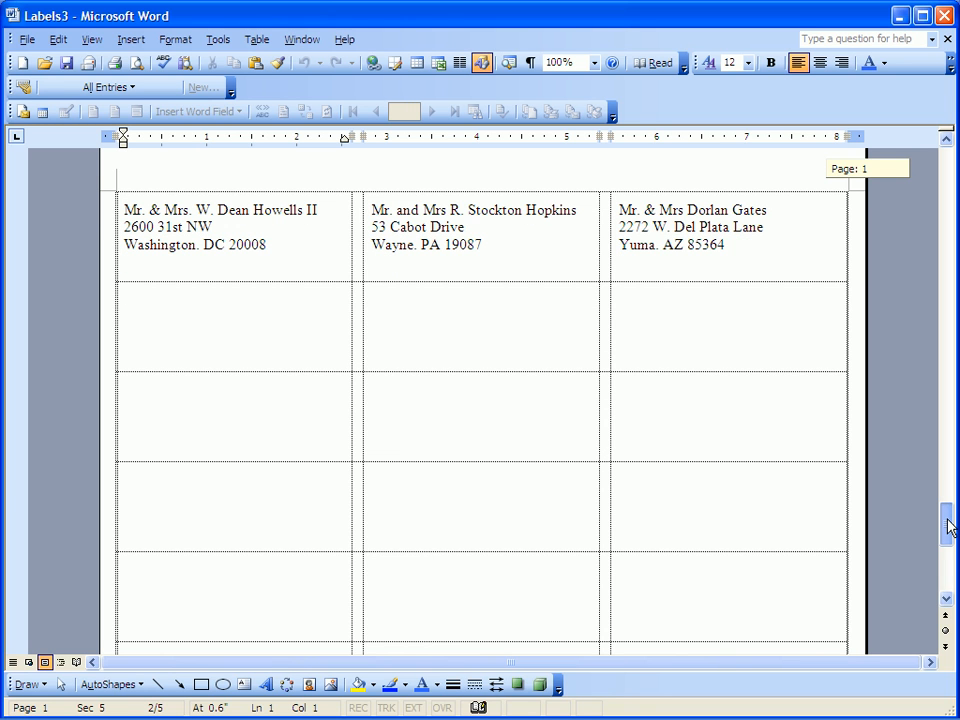
drag(950, 527, 950, 527)
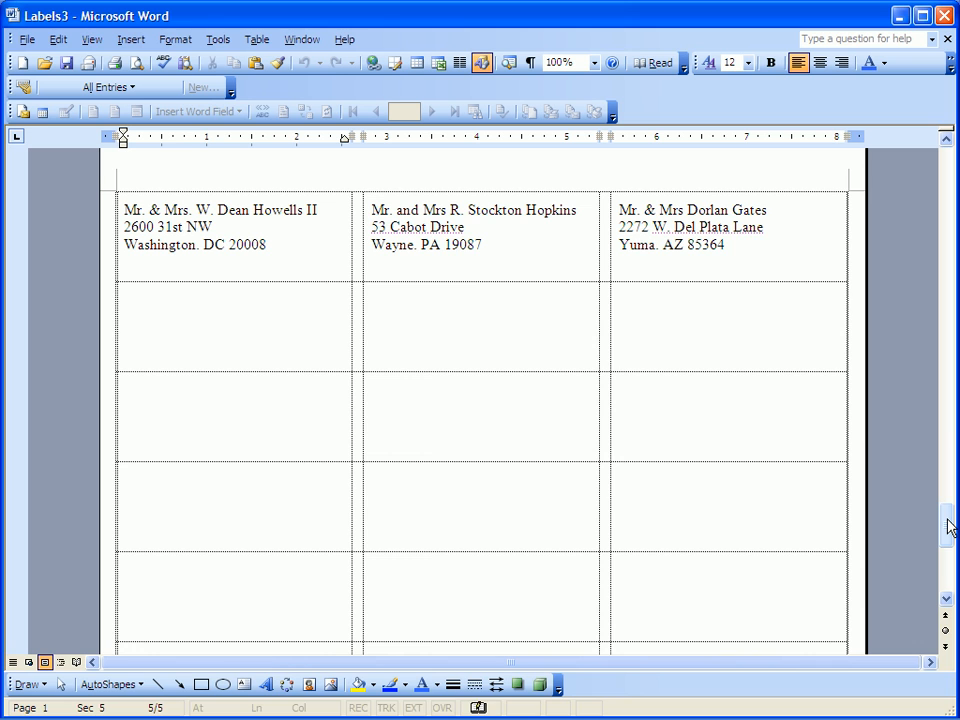